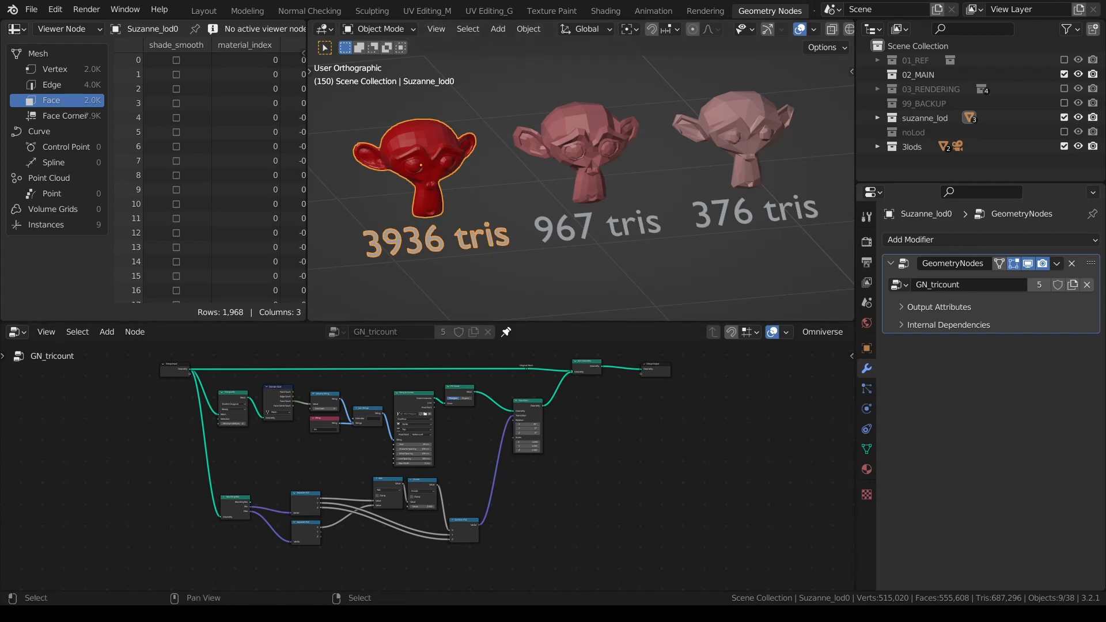
- Compare the triangle-count labels of the three Suzanne LOD models and check the middle one's mesh statistics in Edit Mode
middle_drag(374, 439, 386, 447)
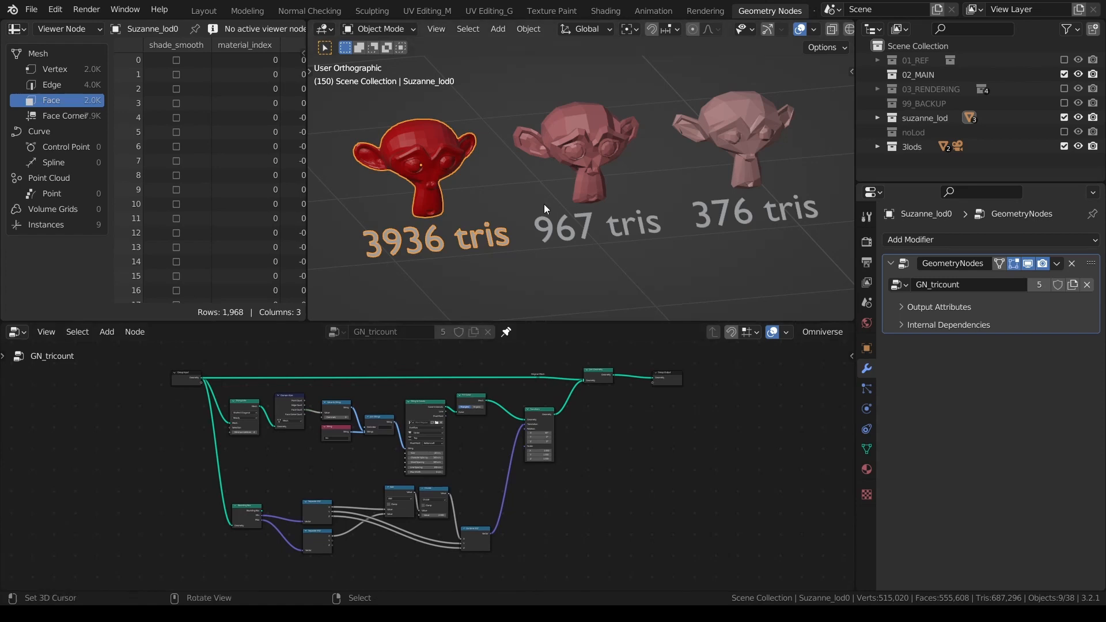
middle_drag(544, 204, 472, 209)
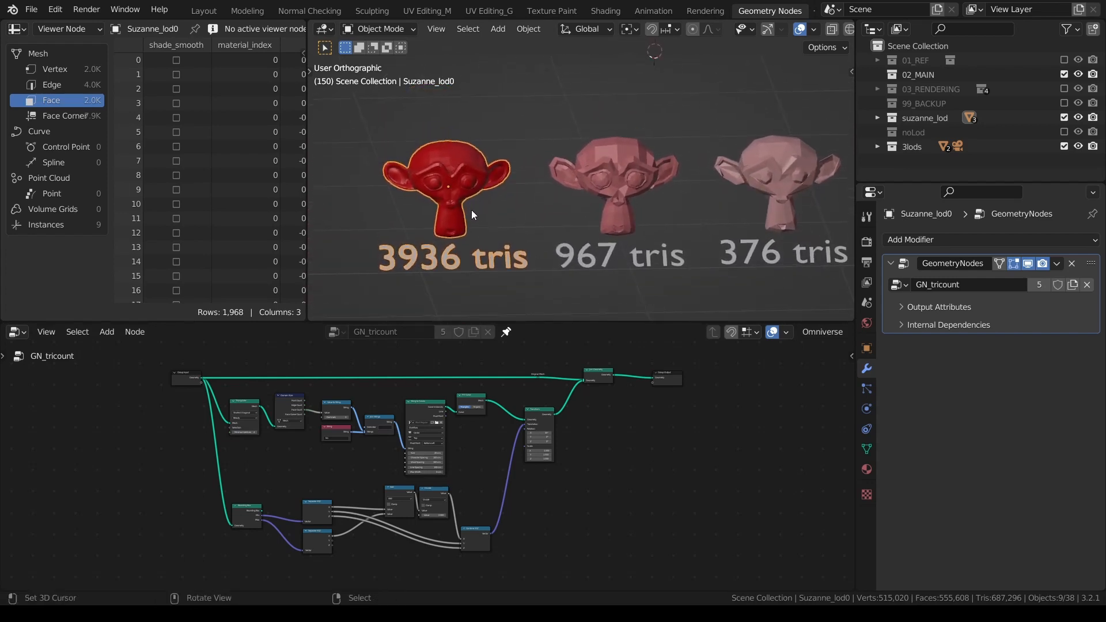
click(602, 182)
middle_drag(653, 175, 668, 177)
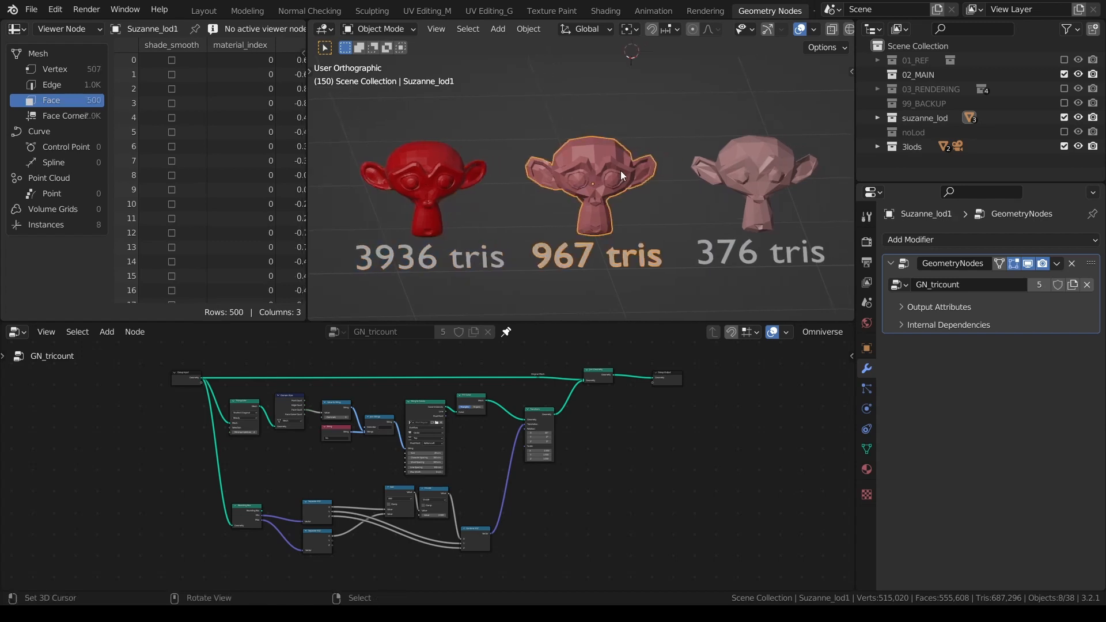
click(725, 163)
click(595, 171)
key(Tab)
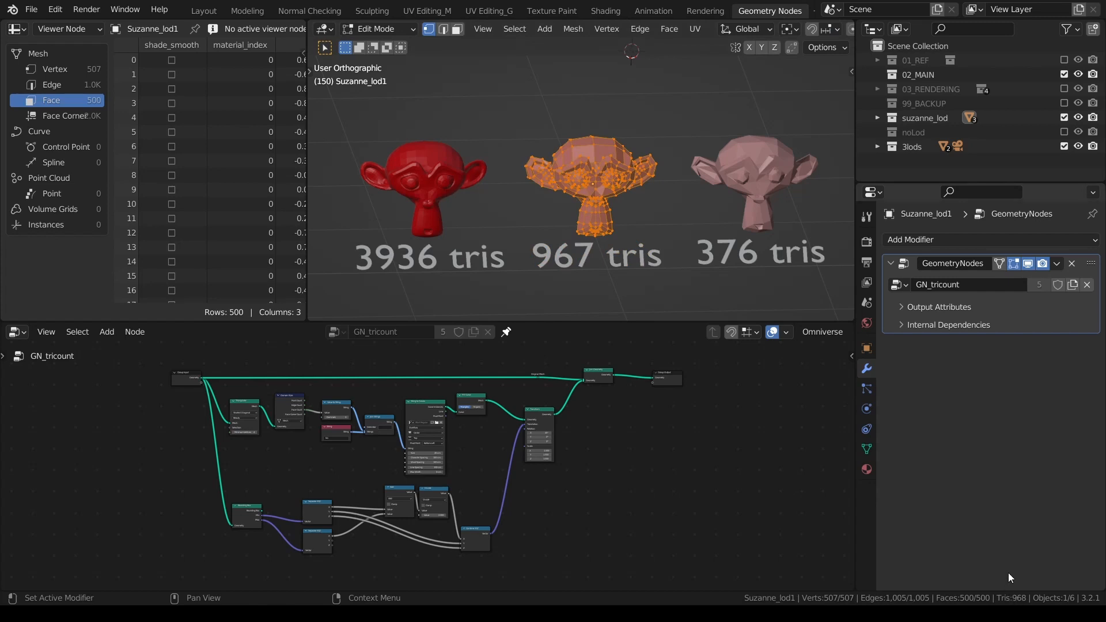
middle_drag(660, 249, 681, 250)
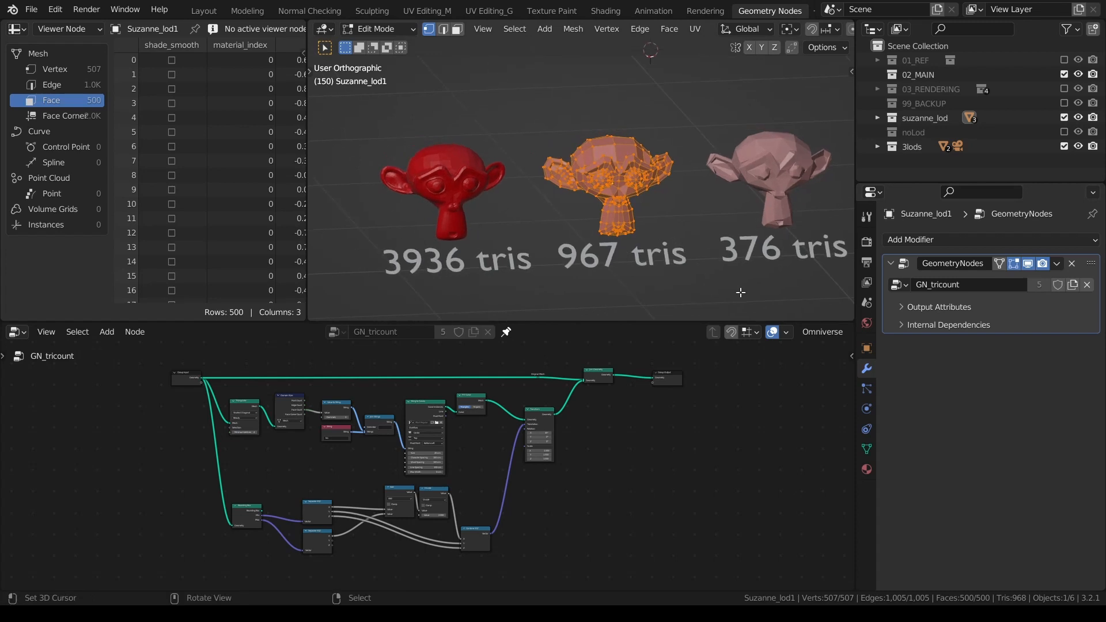
key(Tab)
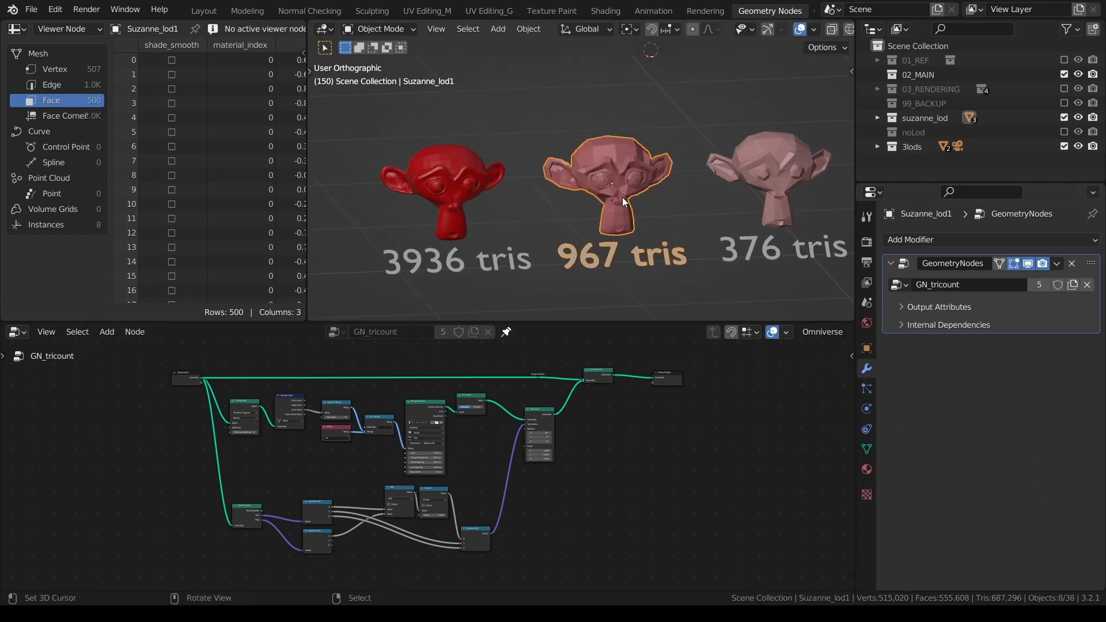
- Select each of the three Suzanne LOD models in turn to review the objects that get scattered
scroll(626, 199, down, 2)
scroll(629, 202, down, 2)
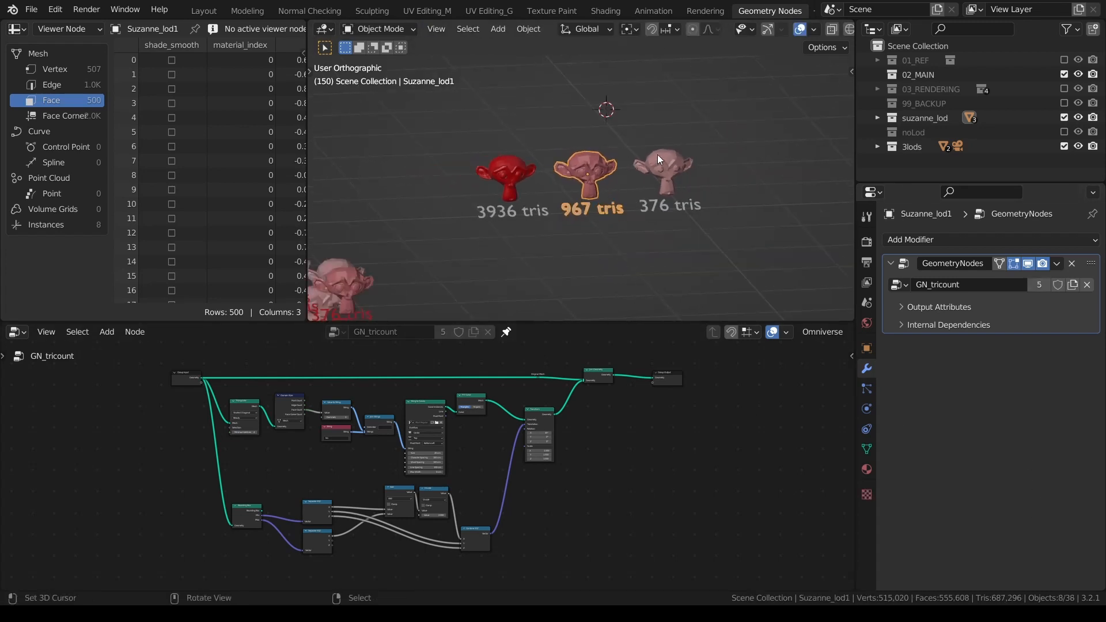
click(506, 182)
click(582, 177)
click(649, 181)
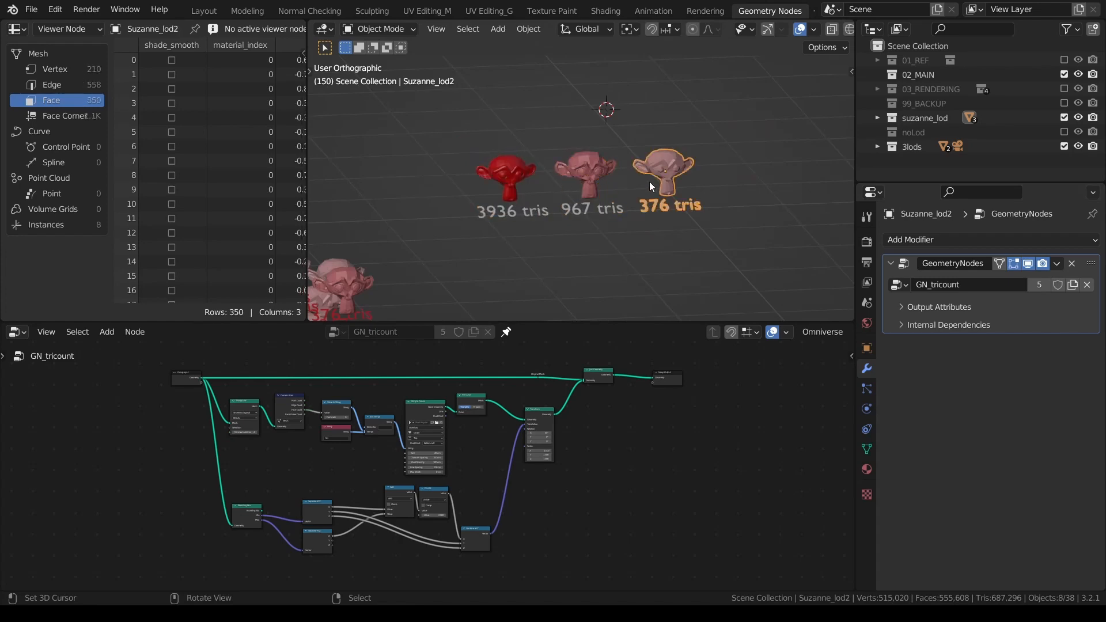
click(509, 185)
click(600, 175)
- Select the scattered Plane and inspect its base mesh in Edit Mode with the GN_LOD_switcher modifier hidden in the viewport
scroll(596, 178, down, 2)
mouse_move(595, 179)
middle_down()
mouse_move(643, 164)
mouse_move(593, 200)
middle_up()
click(514, 242)
shift+middle_drag(513, 244, 618, 184)
scroll(617, 186, down, 3)
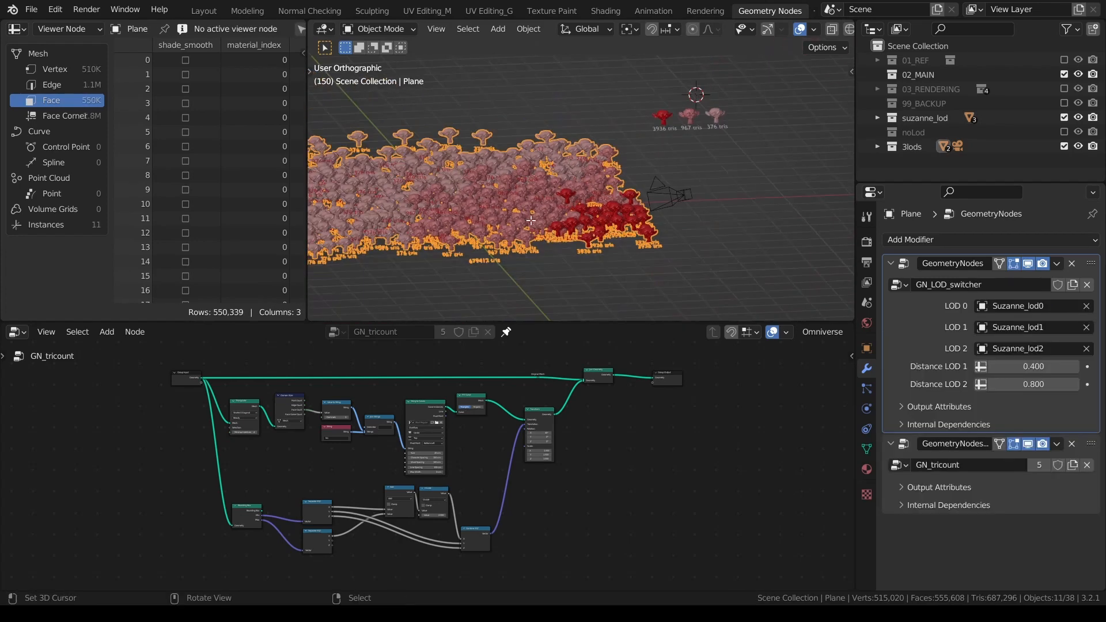
key(Tab)
scroll(519, 217, down, 1)
shift+middle_drag(507, 217, 594, 171)
click(1029, 265)
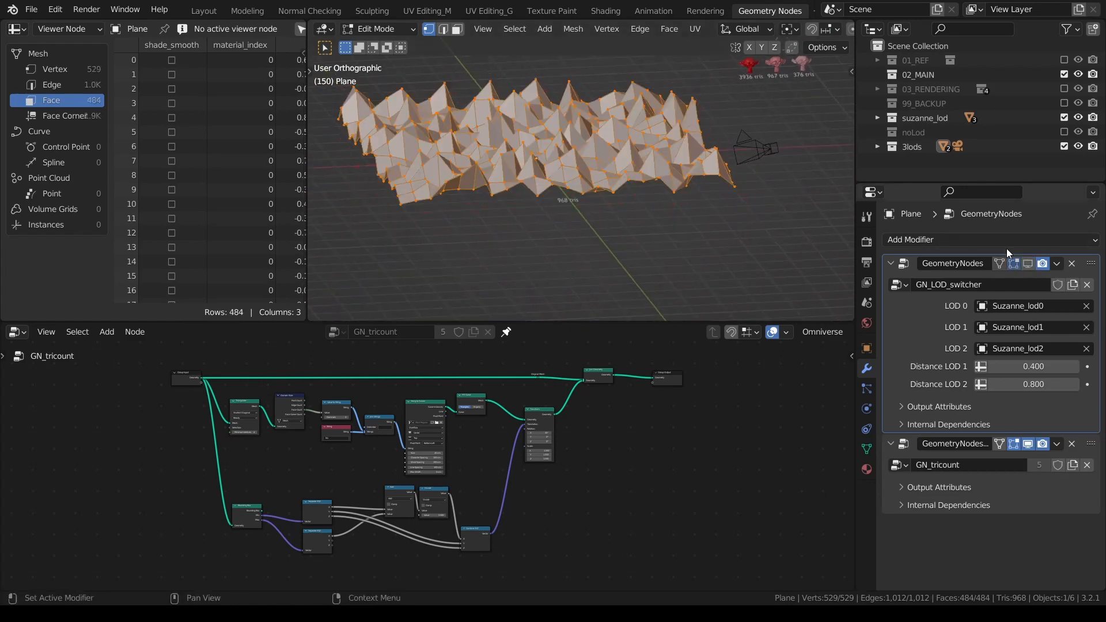
middle_drag(712, 184, 590, 203)
middle_drag(683, 206, 662, 192)
key(Tab)
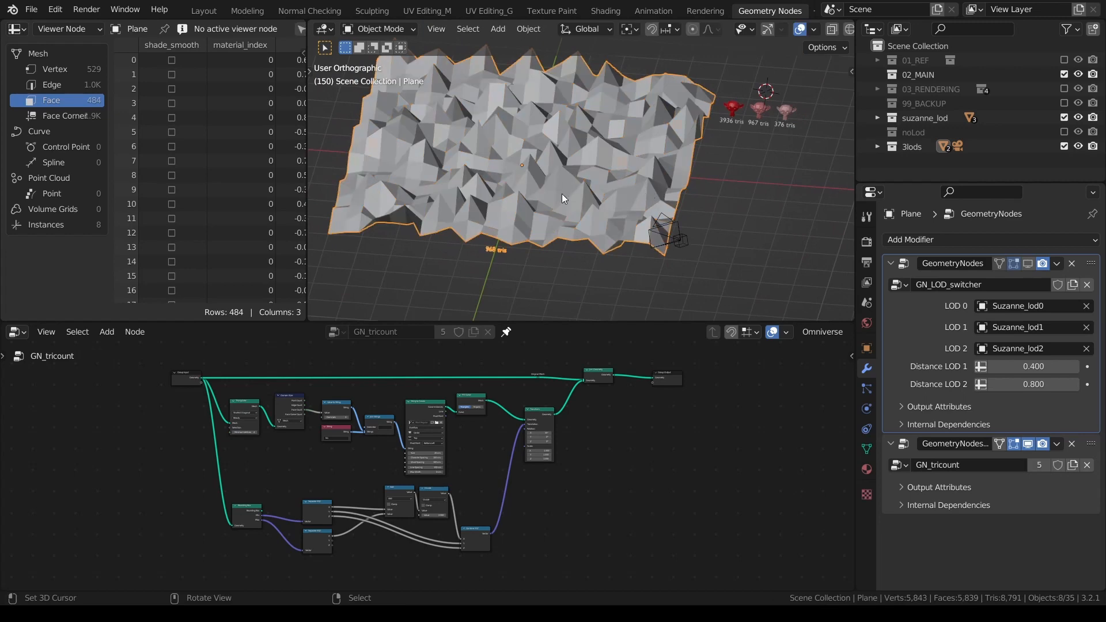
- Toggle GN_LOD_switcher's viewport display to compare the Plane's base mesh with its scattered Suzanne instances
click(1028, 264)
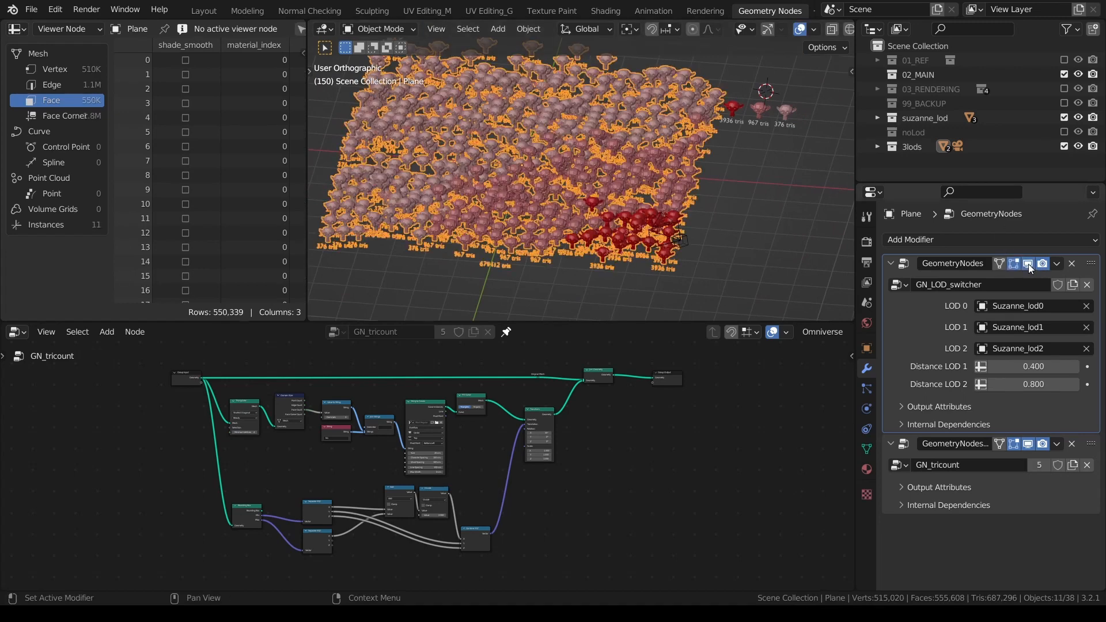
click(1029, 264)
key(Tab)
middle_drag(571, 198, 600, 203)
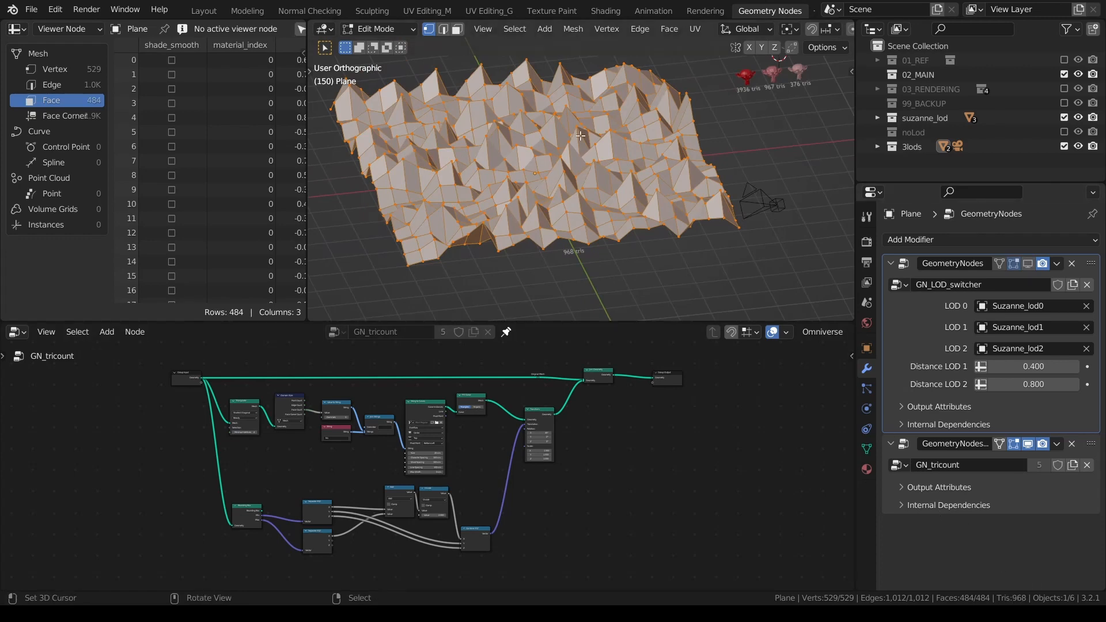
key(Tab)
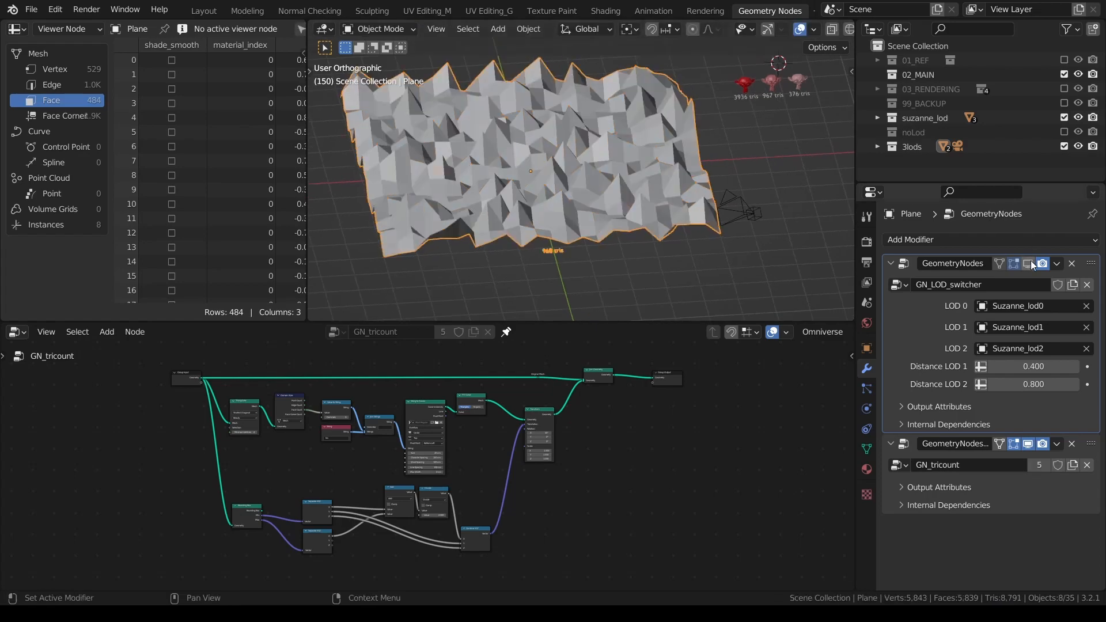
middle_drag(517, 146, 602, 181)
scroll(623, 192, up, 6)
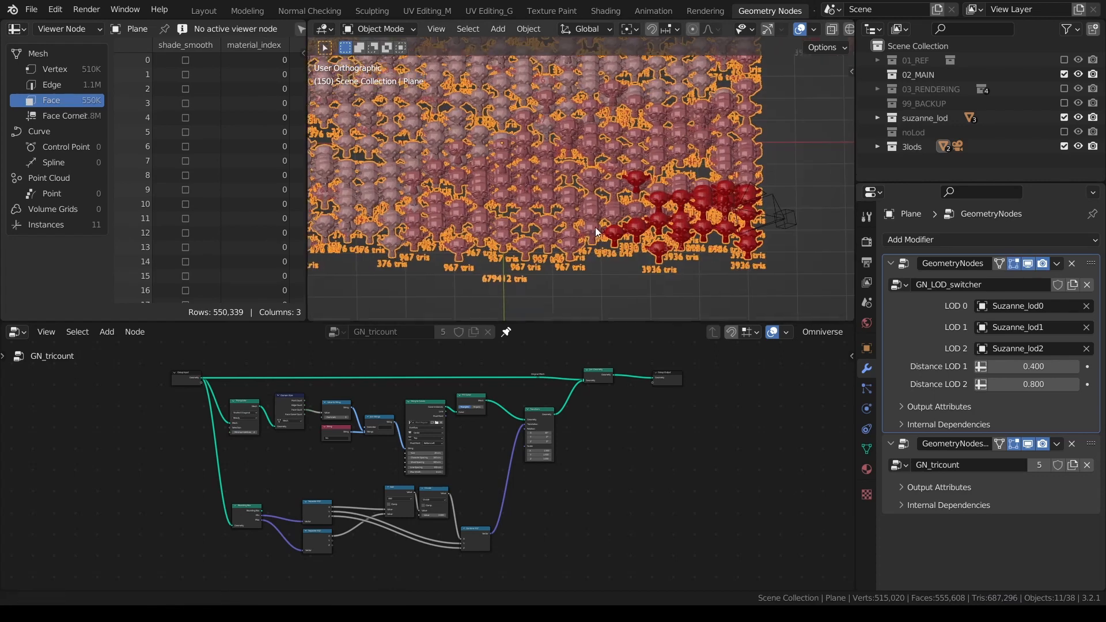
scroll(629, 223, down, 4)
- Hide GN_LOD_switcher in the viewport and examine the triangle-count label of the plain base mesh up close
click(1028, 264)
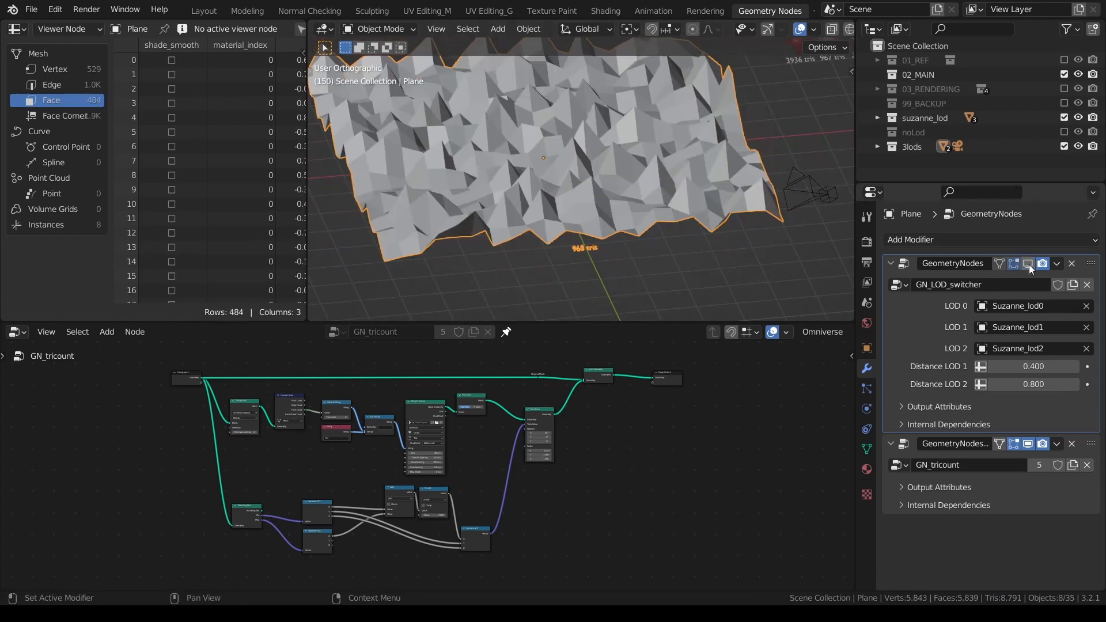
middle_drag(503, 270, 597, 181)
scroll(580, 256, up, 3)
scroll(566, 124, up, 2)
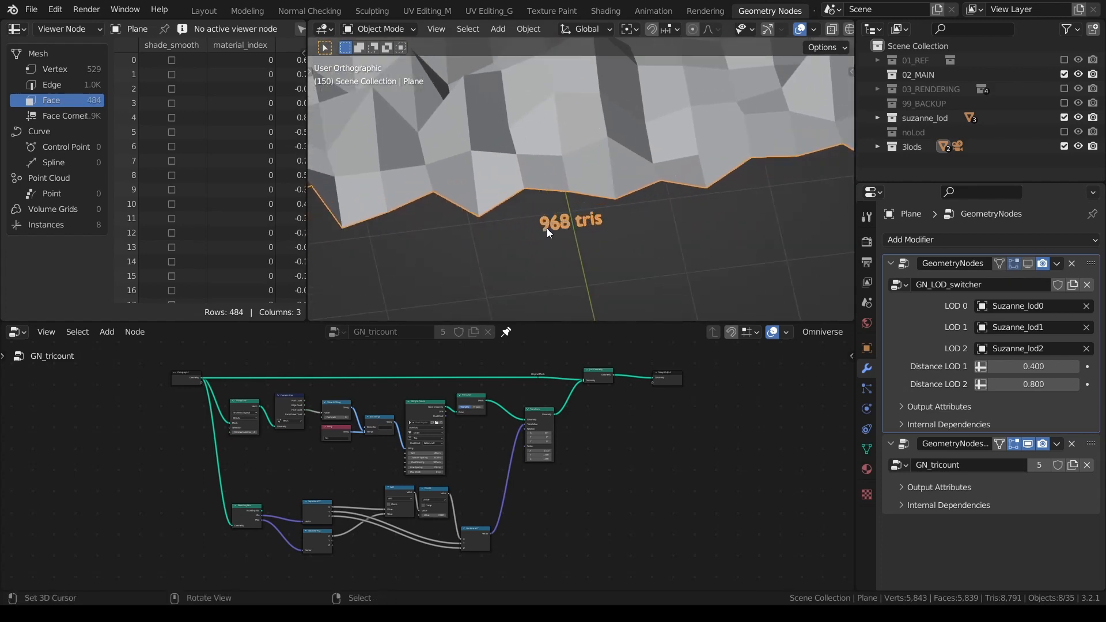
scroll(548, 229, down, 3)
- Show GN_LOD_switcher in the viewport again and examine the total and per-instance triangle-count labels
click(1028, 263)
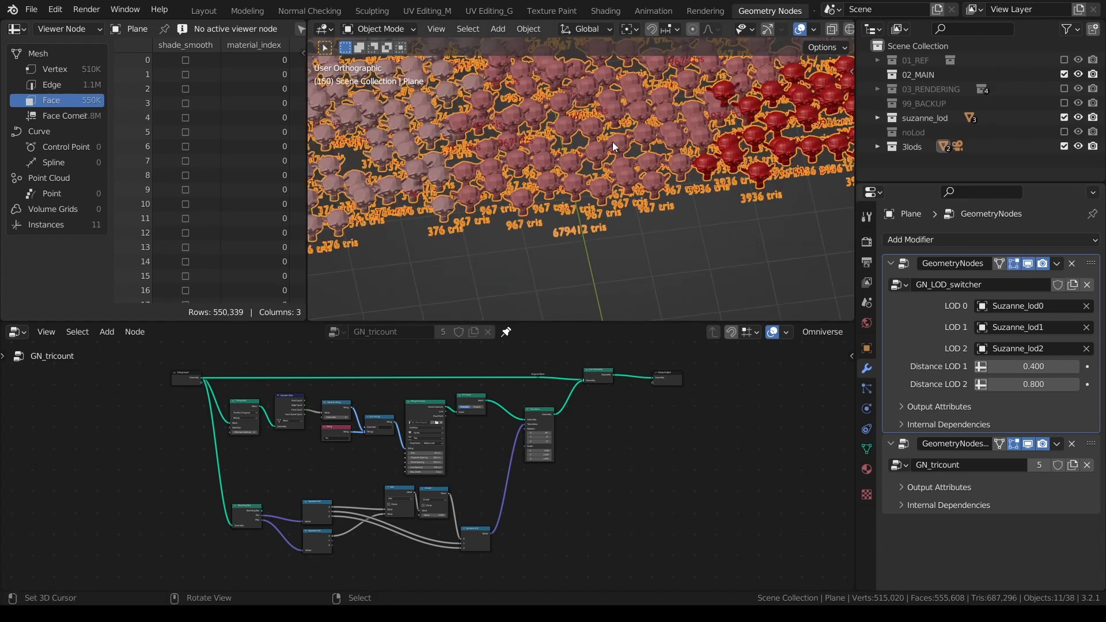
scroll(613, 142, down, 1)
shift+middle_drag(646, 206, 661, 223)
middle_drag(663, 228, 665, 156)
scroll(676, 251, up, 2)
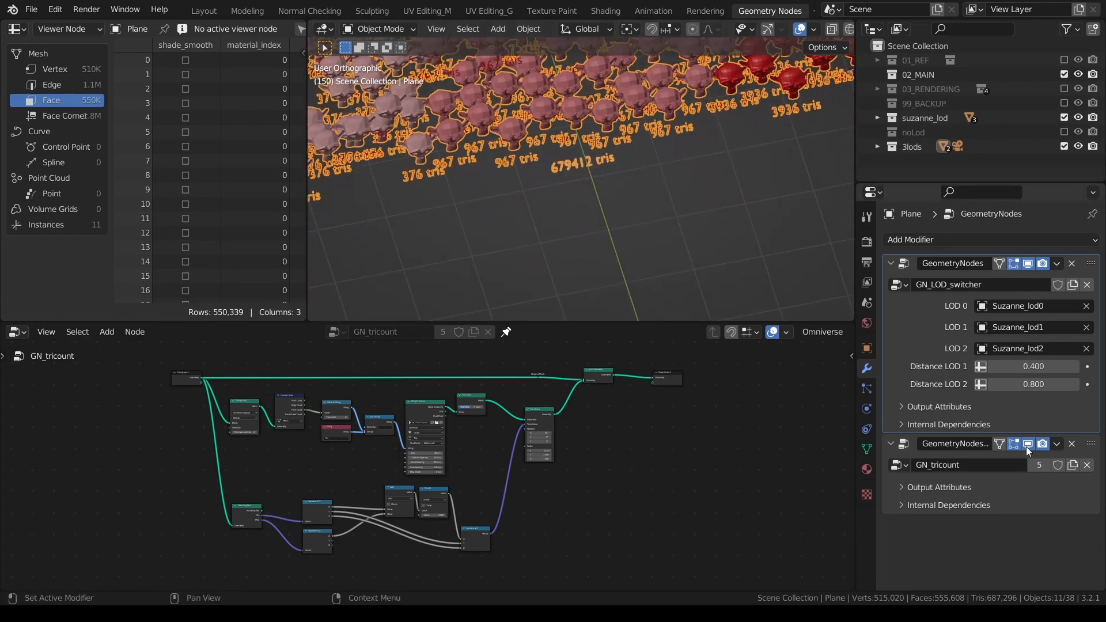
scroll(518, 226, up, 4)
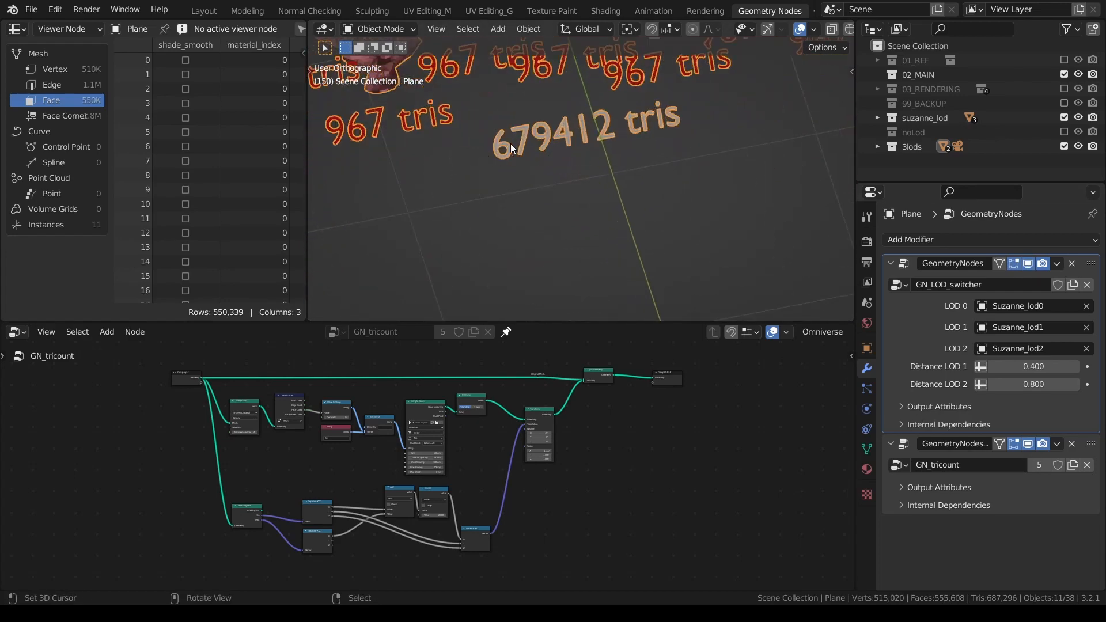
scroll(600, 140, down, 9)
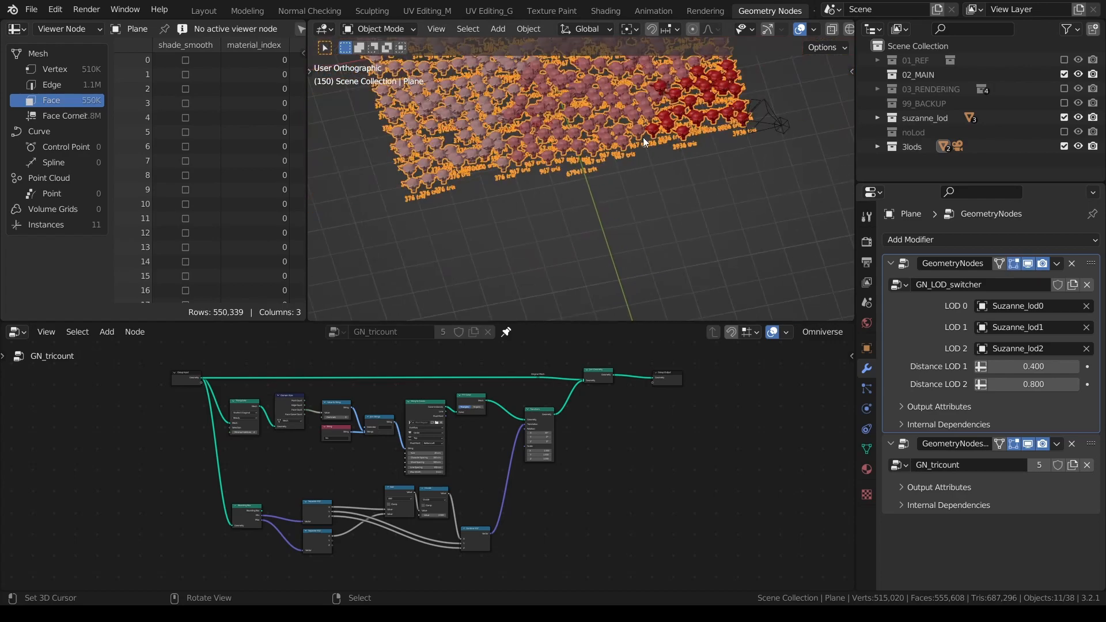
shift+middle_drag(643, 137, 623, 234)
scroll(641, 154, down, 3)
middle_drag(622, 234, 620, 167)
scroll(618, 212, up, 7)
scroll(620, 144, up, 2)
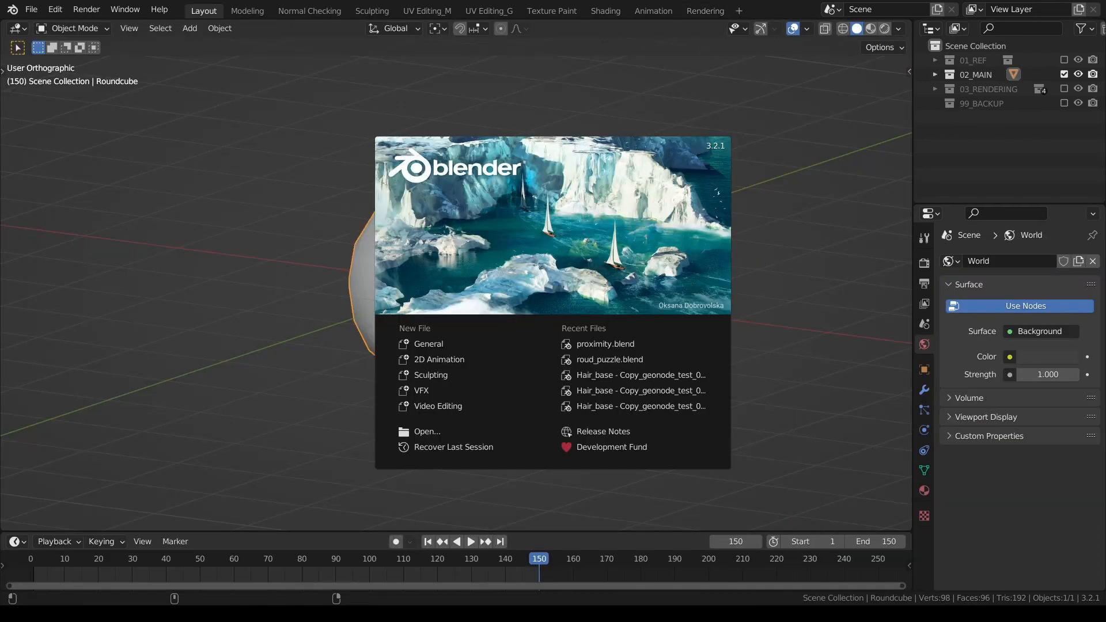
- Dismiss the splash screen of the new file and delete the default Roundcube object
click(855, 241)
key(a)
key(a)
key(x)
click(563, 302)
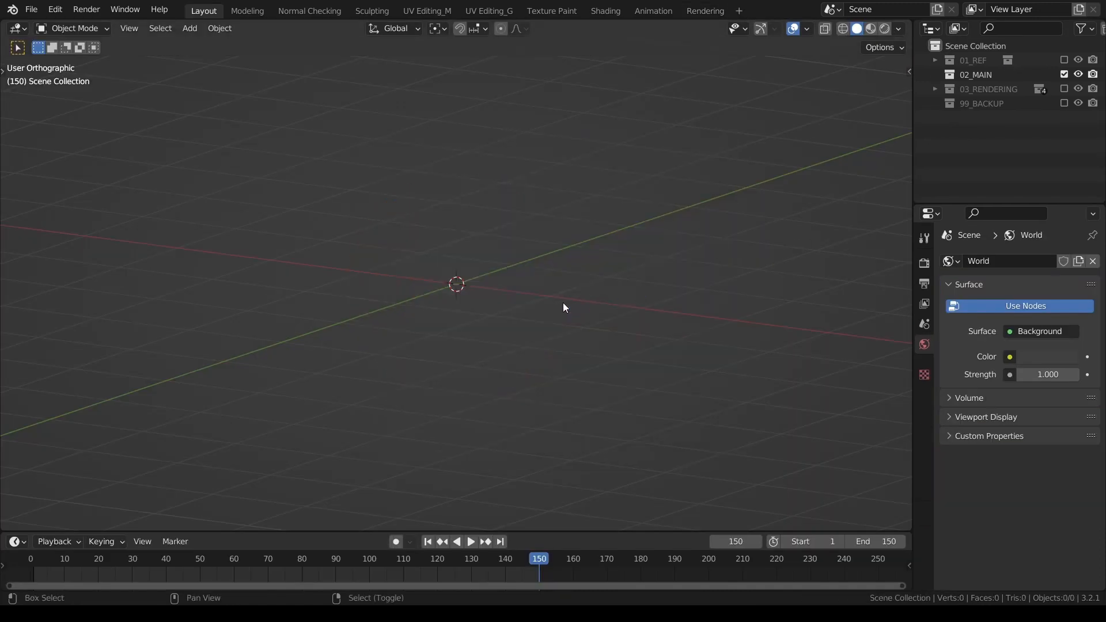
key(shift+a)
mouse_move(563, 304)
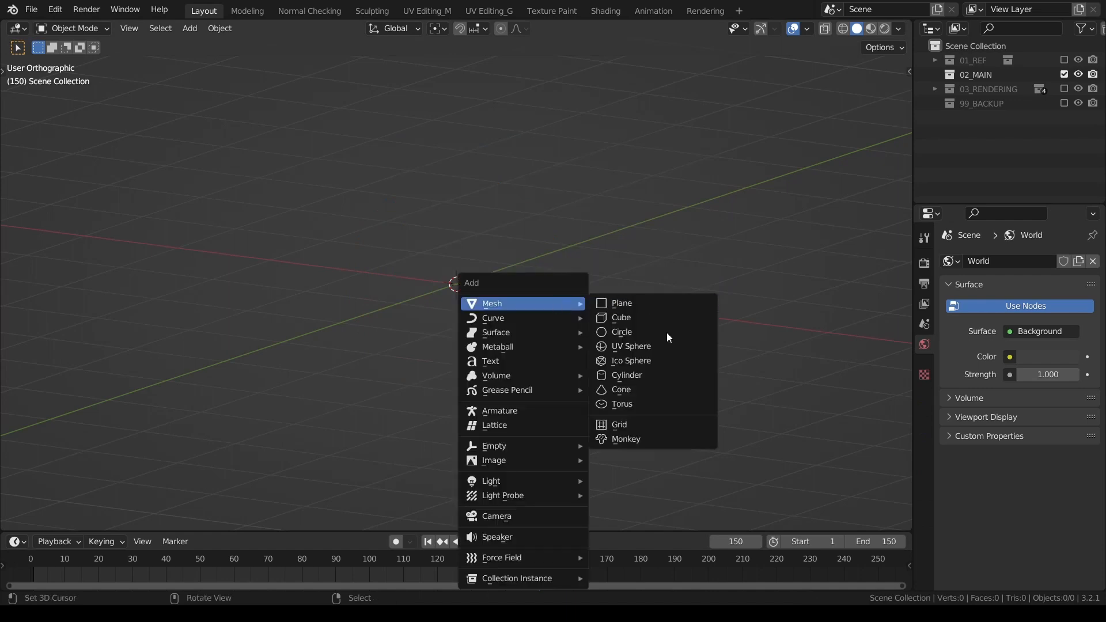
key(Escape)
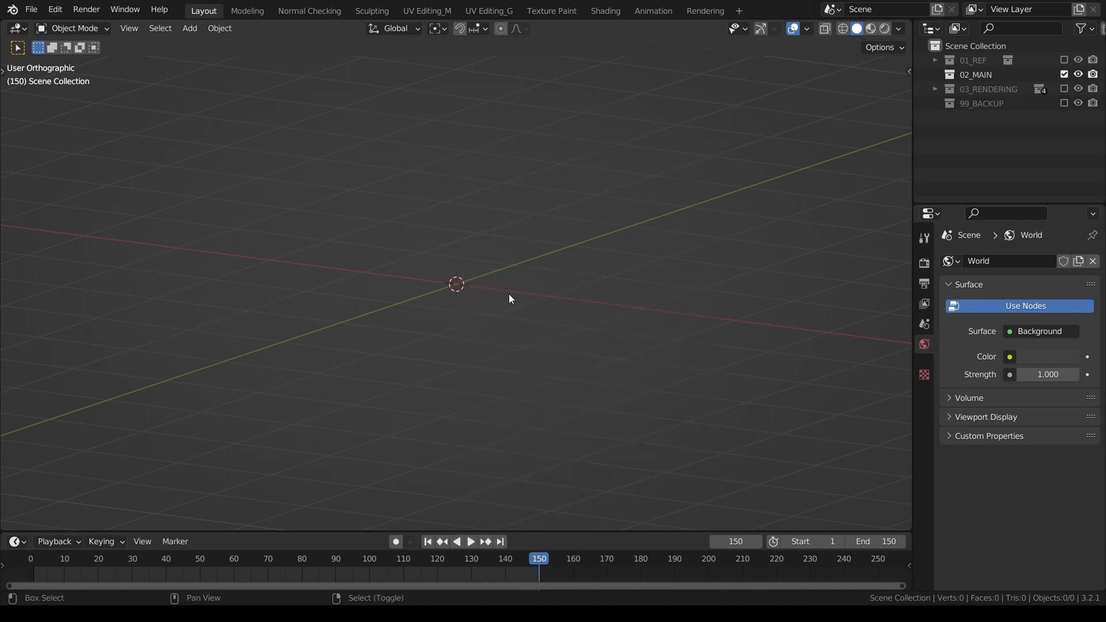
- Add a Monkey mesh at the world origin
key(shift+a)
mouse_move(509, 295)
click(574, 432)
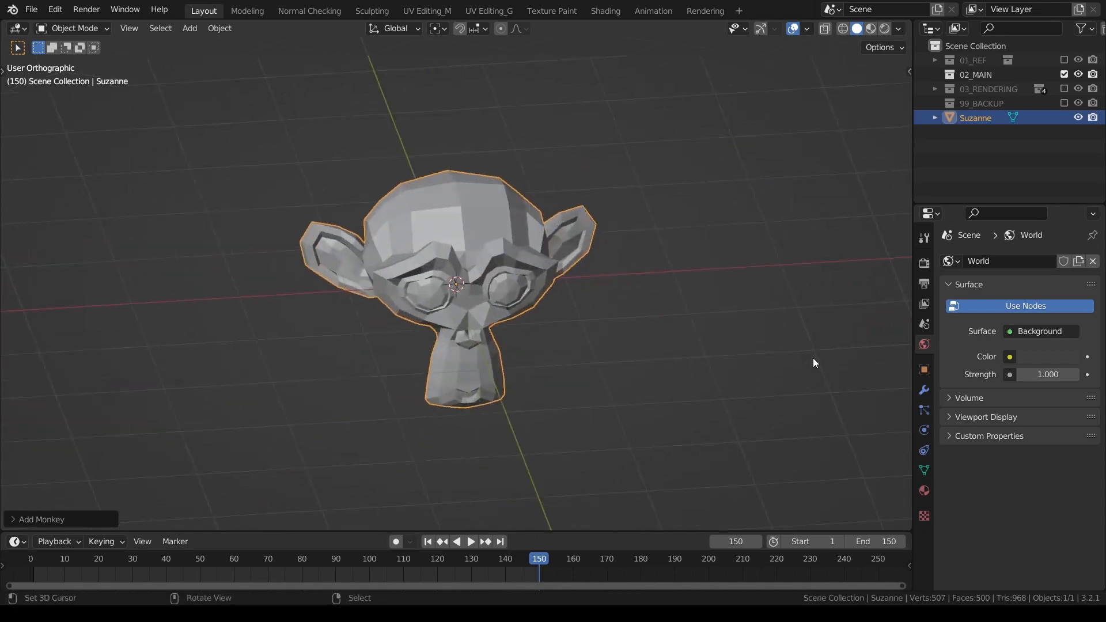
- Add a Subdivision Surface modifier with viewport level 1 to Suzanne and apply it
click(926, 392)
click(1001, 260)
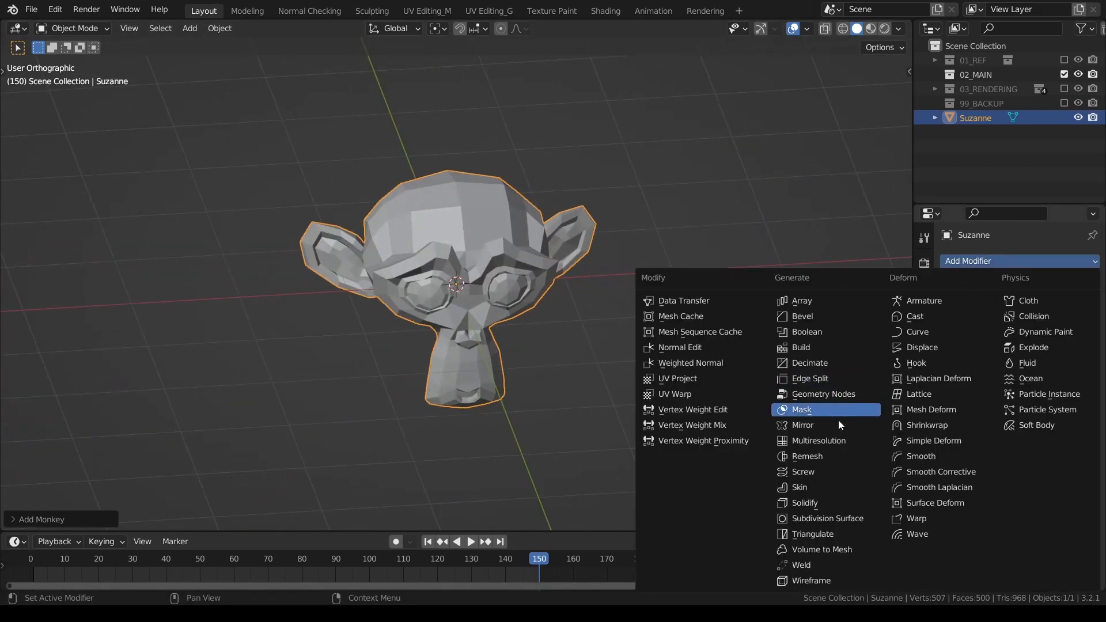
click(831, 515)
middle_drag(831, 514, 642, 353)
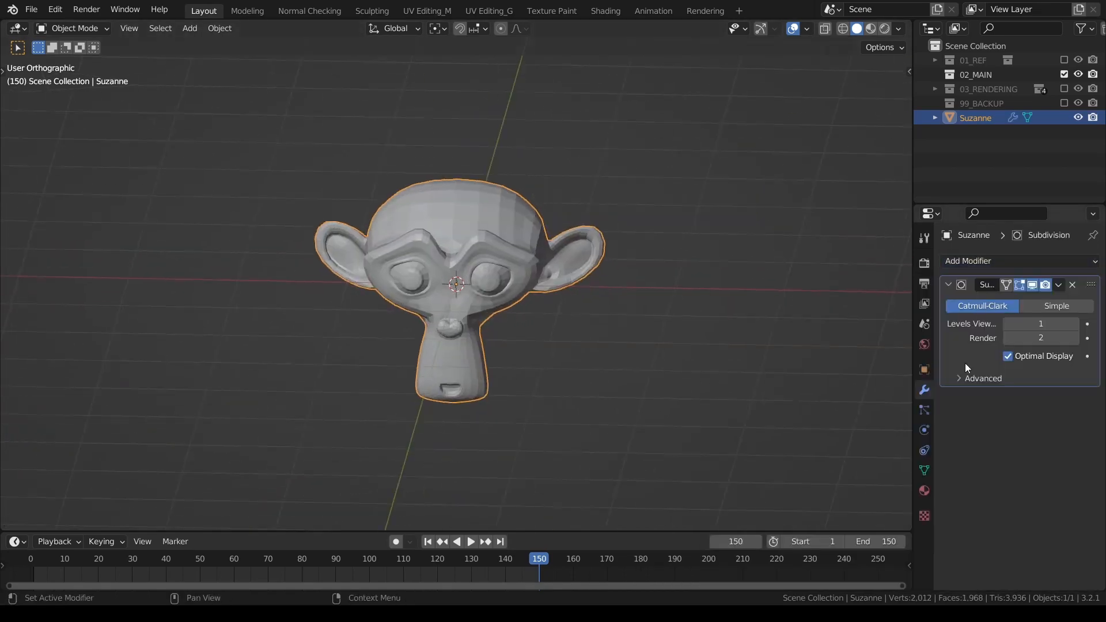
key(ctrl+a)
middle_drag(807, 322, 644, 266)
- Add the general Geometry Nodes workspace and frame Suzanne closer in its 3D viewport
click(739, 10)
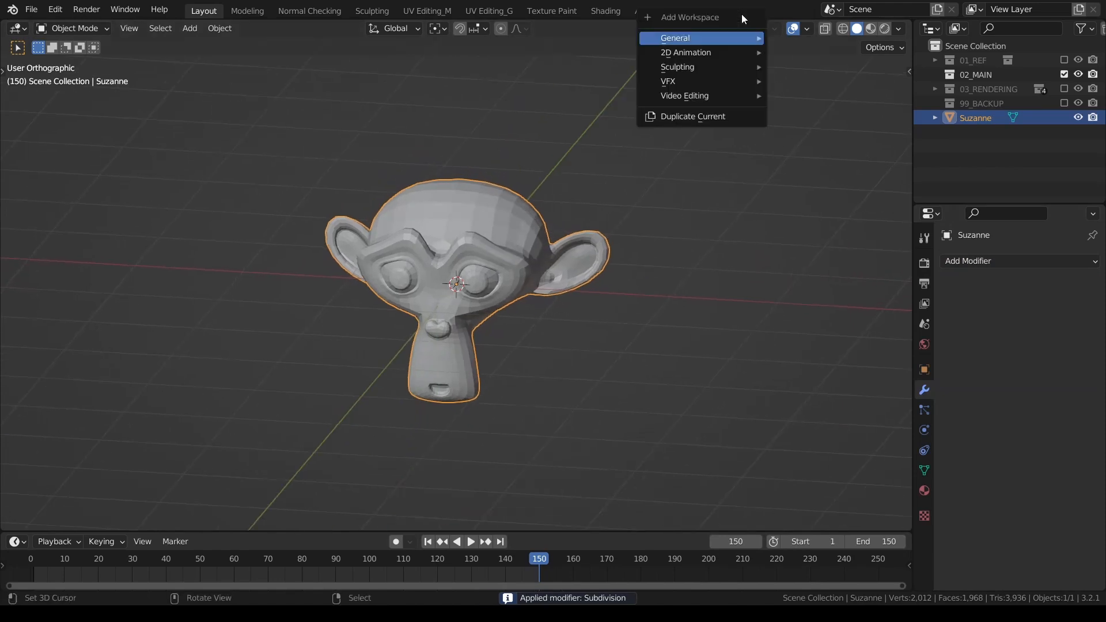
mouse_move(726, 41)
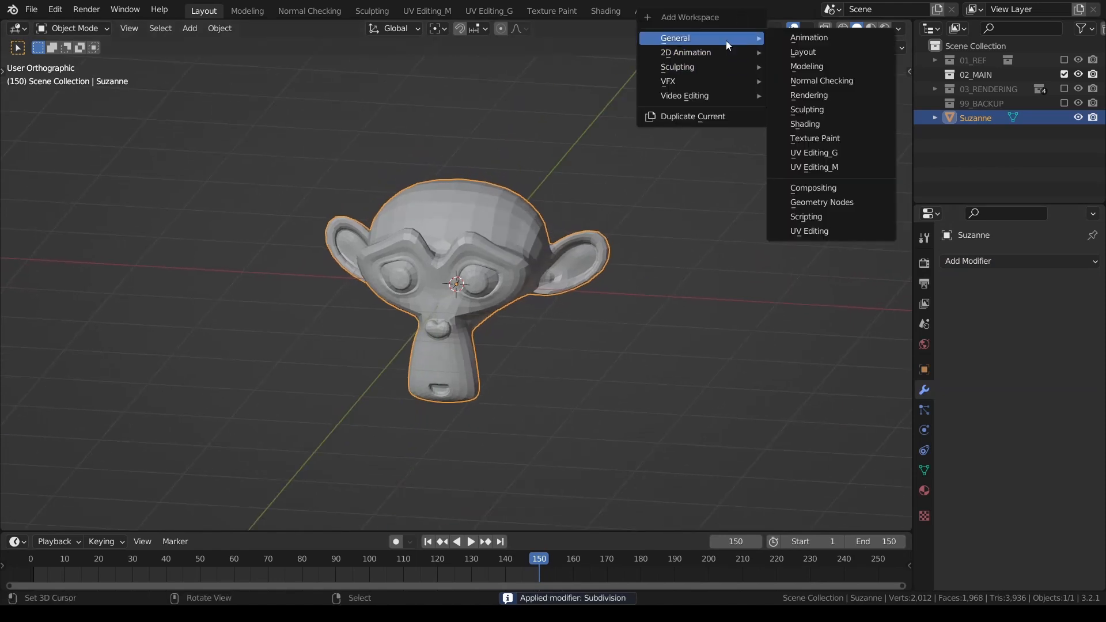
click(841, 202)
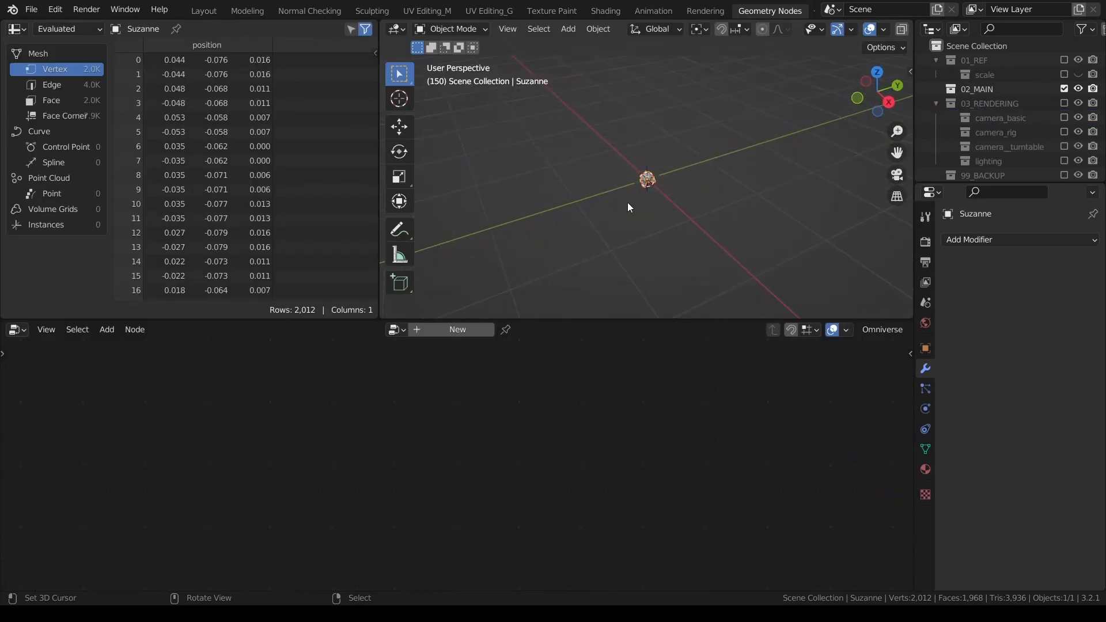
scroll(700, 186, up, 6)
middle_drag(628, 205, 744, 193)
- Hide the viewport gizmos, keep the overlays shown, and switch the 3D view to orthographic projection
click(835, 31)
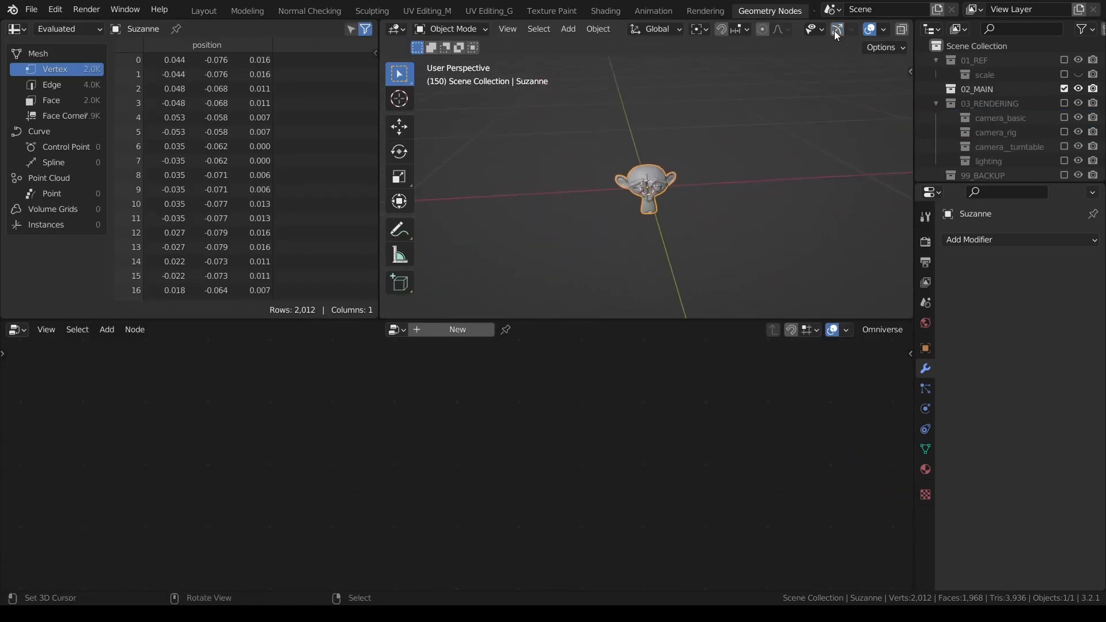
scroll(719, 194, up, 3)
click(870, 30)
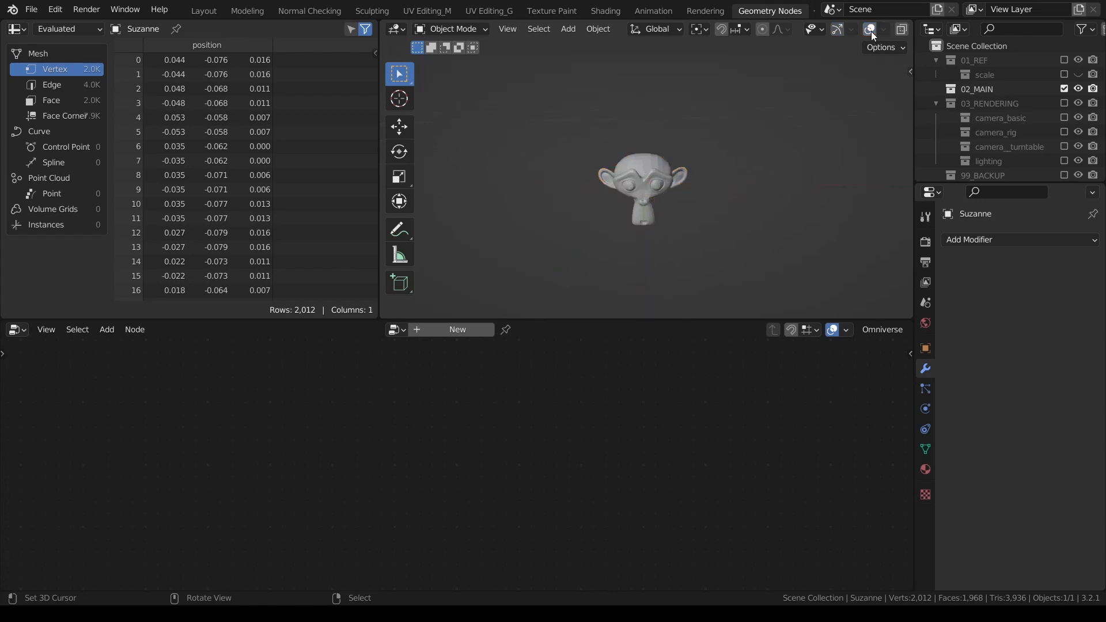
middle_drag(700, 183, 724, 179)
click(870, 30)
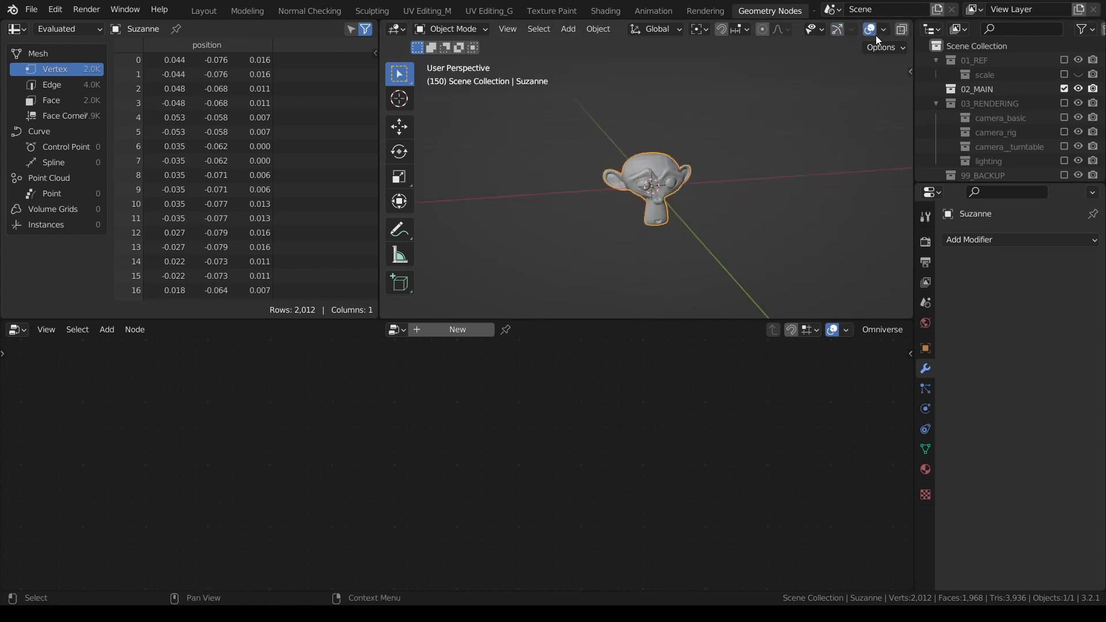
key(KP_5)
scroll(690, 195, up, 3)
middle_drag(689, 195, 711, 173)
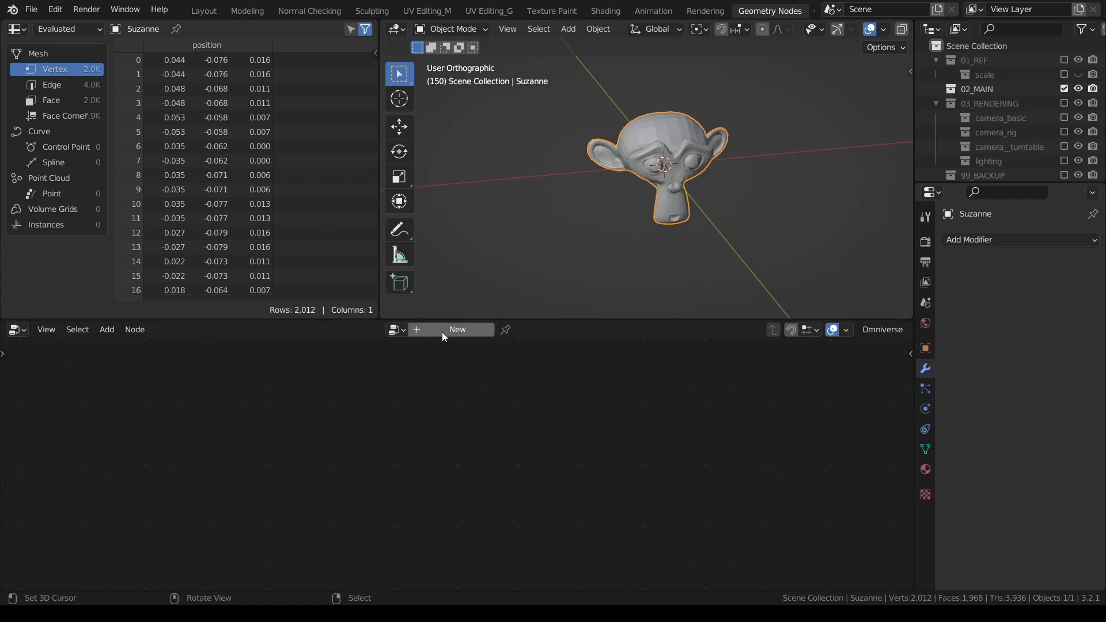
- Create a new geometry node tree on Suzanne and rename it GN_tricounter
click(441, 330)
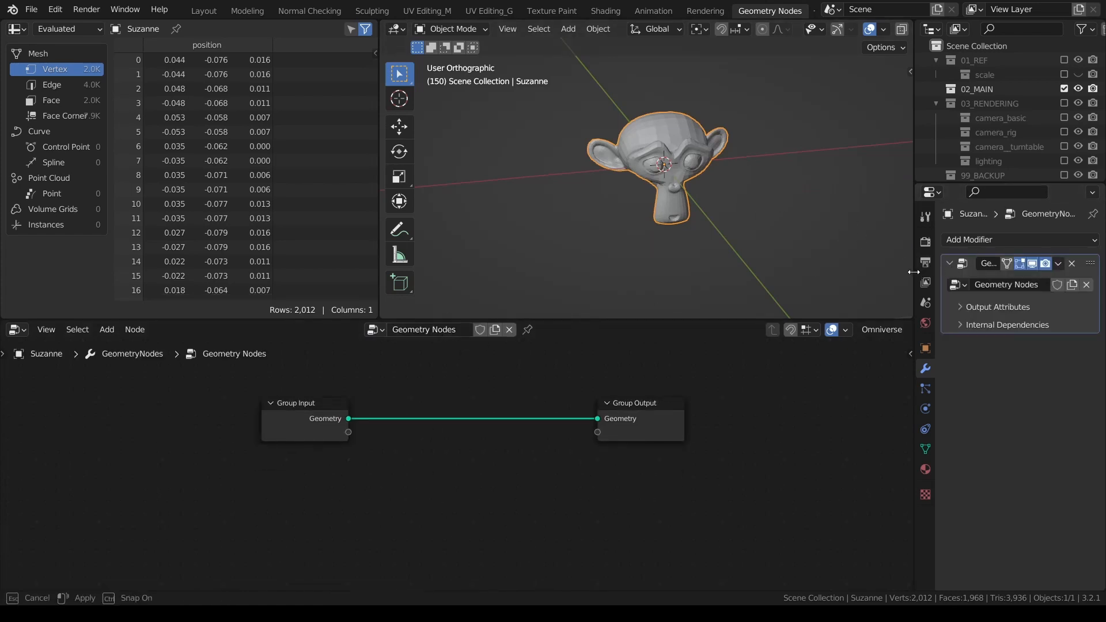
drag(916, 271, 886, 273)
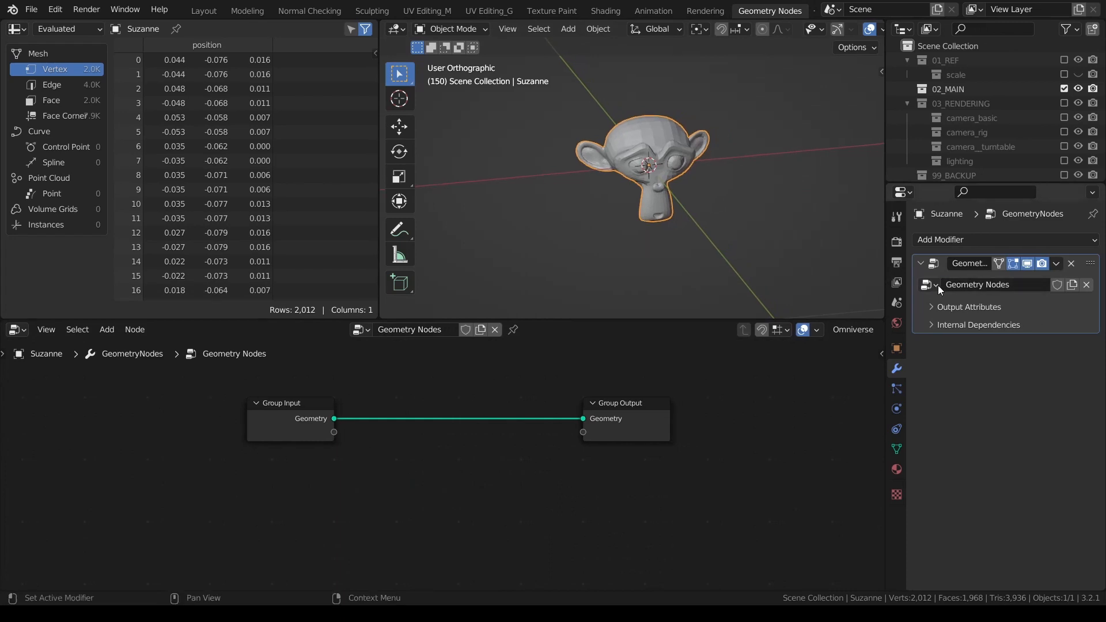
click(402, 328)
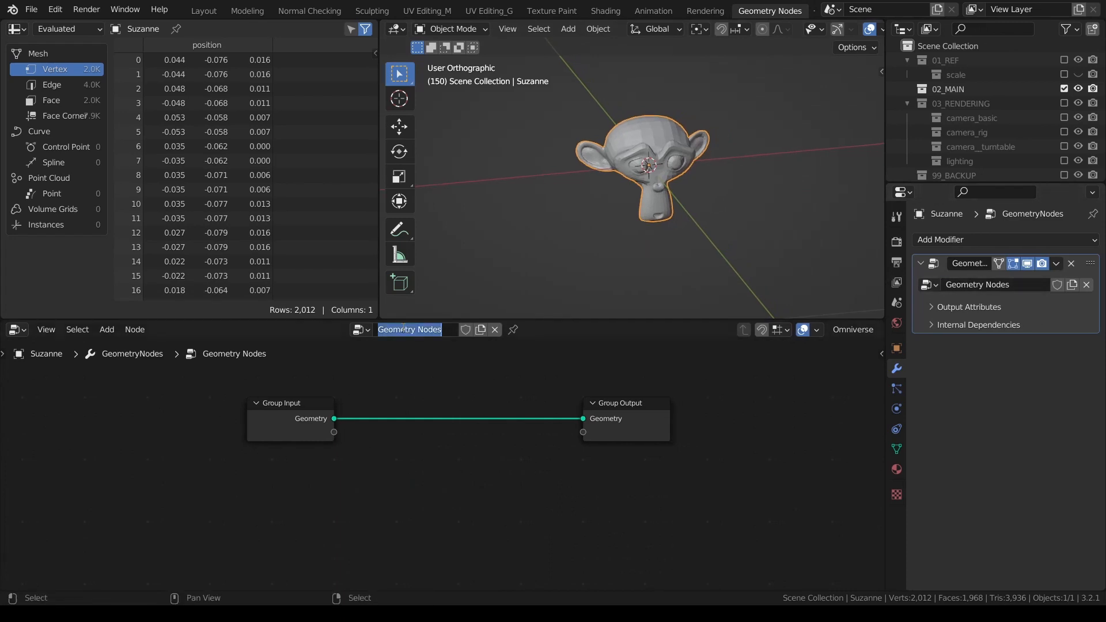
text(gn_)
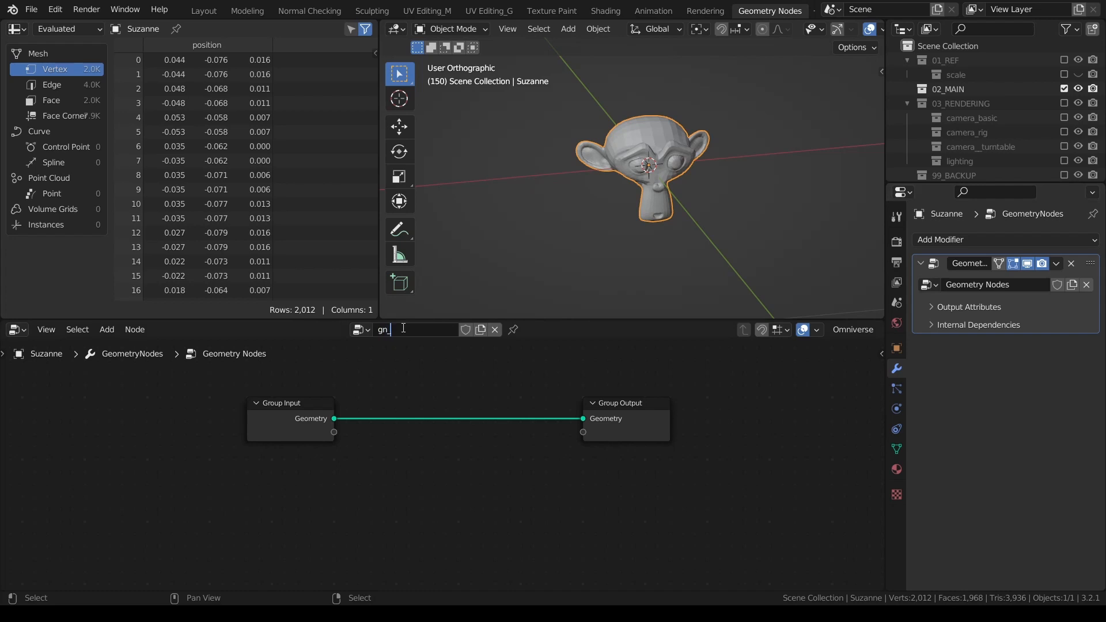
text(TRICOUNTER)
key(ctrl+a)
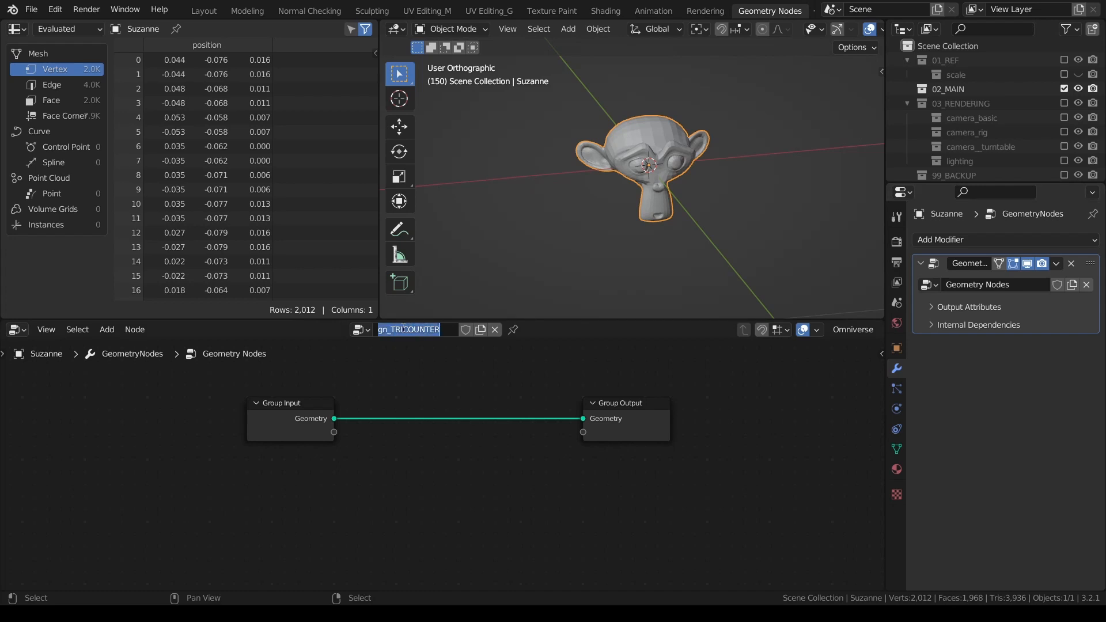
key(BackSpace)
text(G)
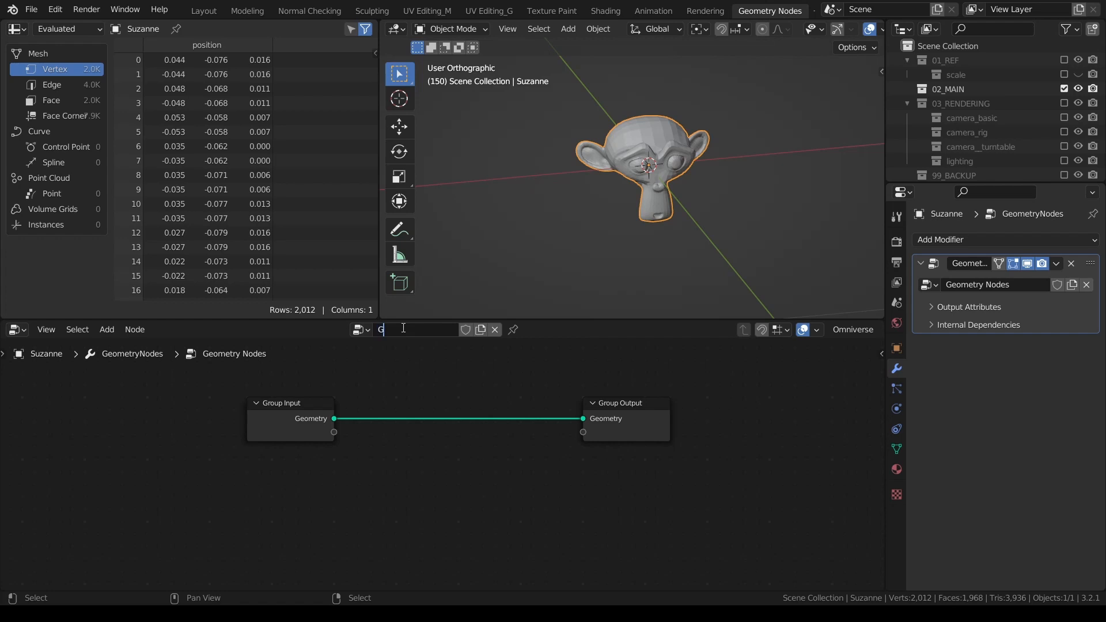
text(N_tricounter)
key(Return)
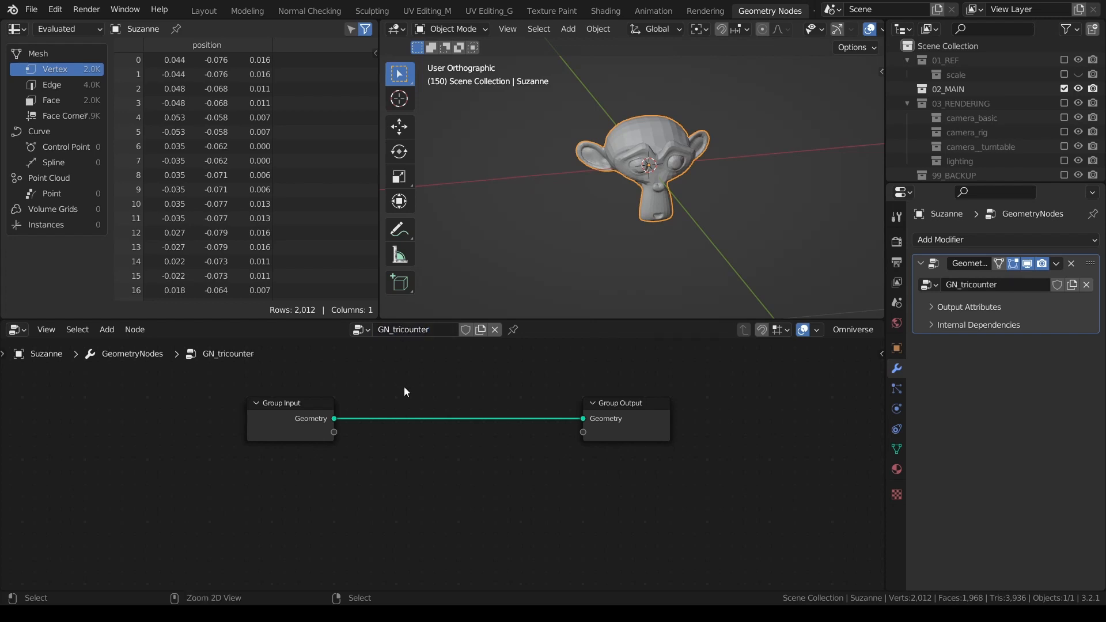
- Examine the Group Input and Group Output nodes and inspect Suzanne's vertices up close in Edit Mode
scroll(607, 207, up, 2)
middle_drag(608, 199, 662, 173)
click(299, 420)
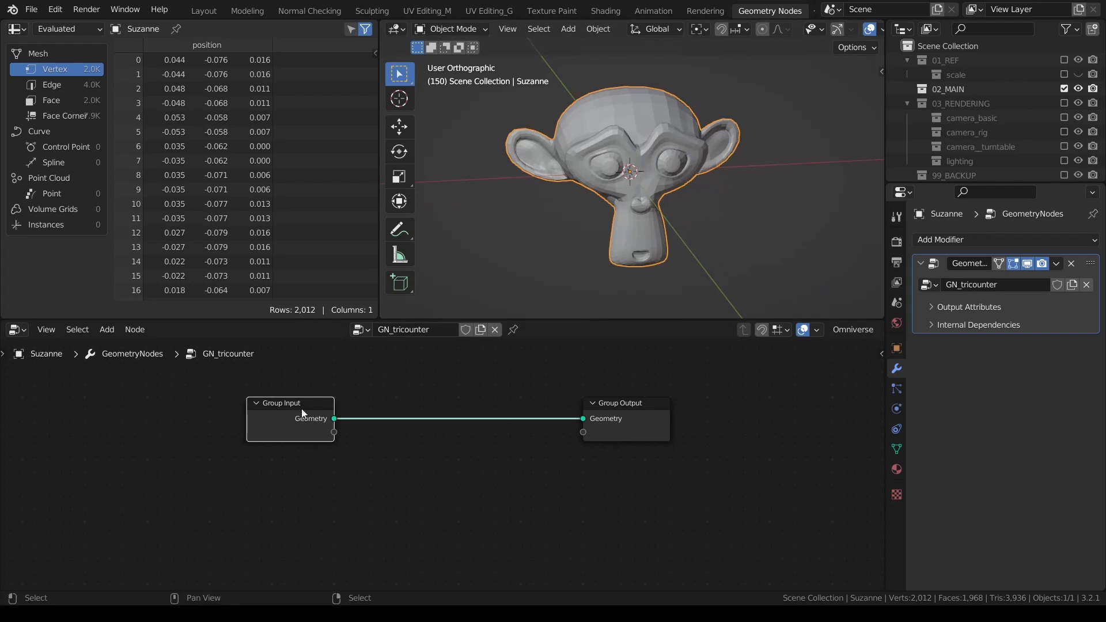
click(612, 430)
scroll(301, 441, up, 2)
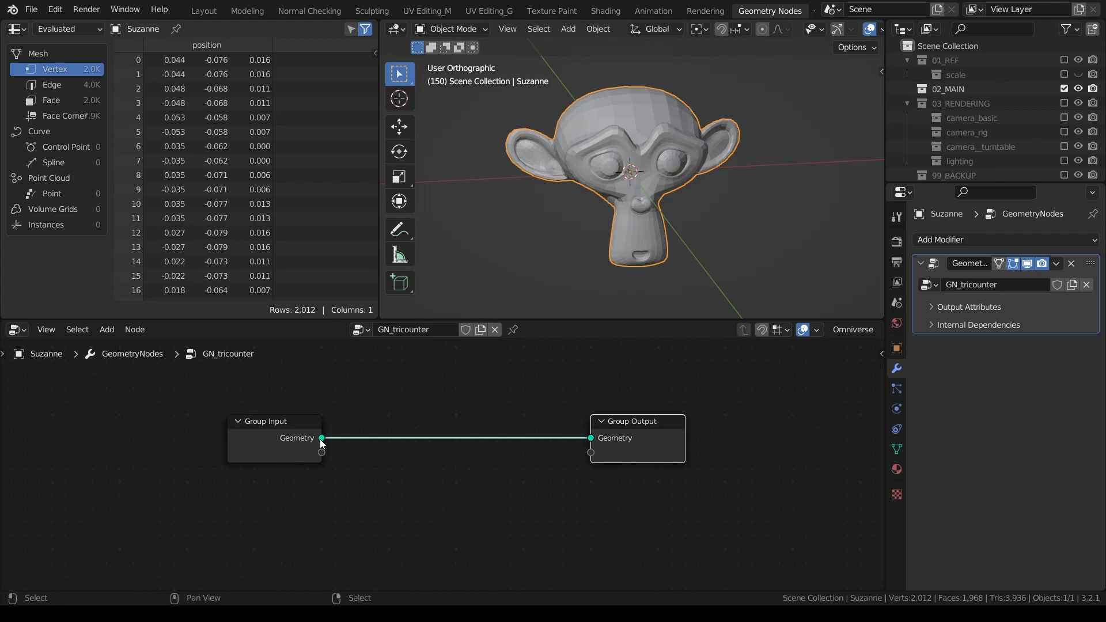
middle_drag(558, 284, 663, 210)
key(Tab)
scroll(628, 194, up, 3)
middle_drag(662, 210, 706, 187)
right_click(737, 141)
shift+middle_drag(741, 131, 647, 161)
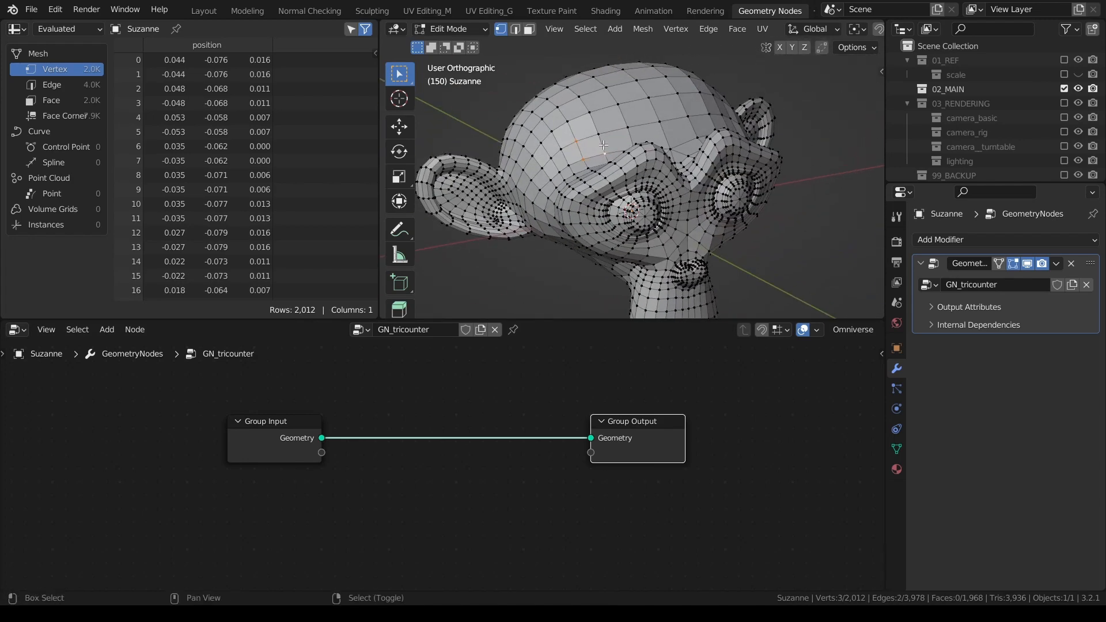
right_click(620, 101)
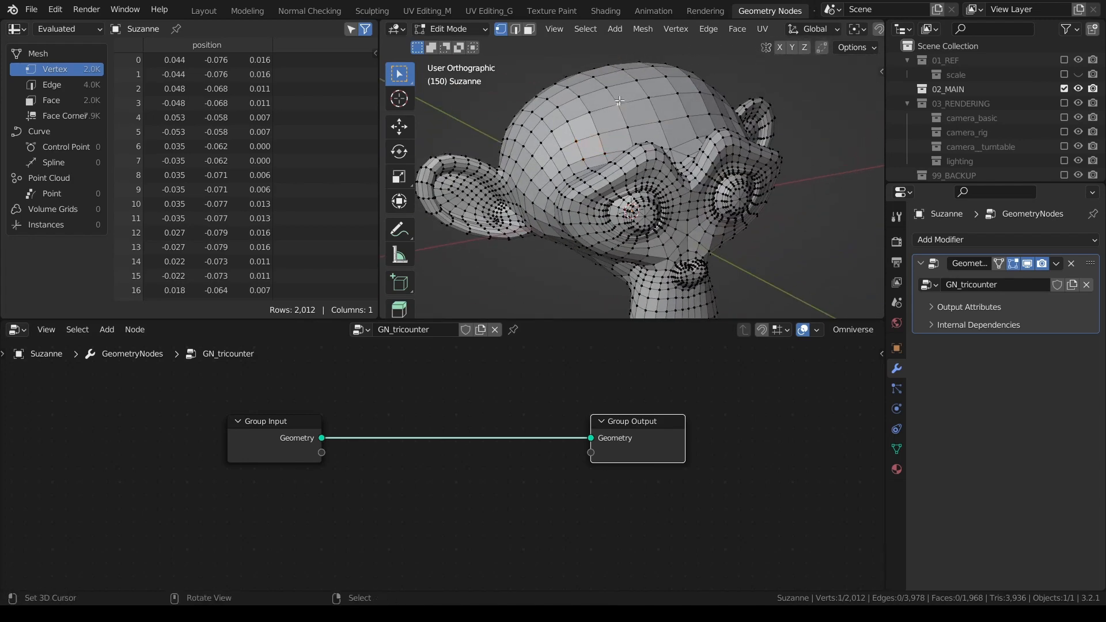
- View the edge, face, vertex and face corner data in the spreadsheet, and return Suzanne to Object Mode
click(60, 86)
click(58, 99)
click(56, 71)
click(58, 116)
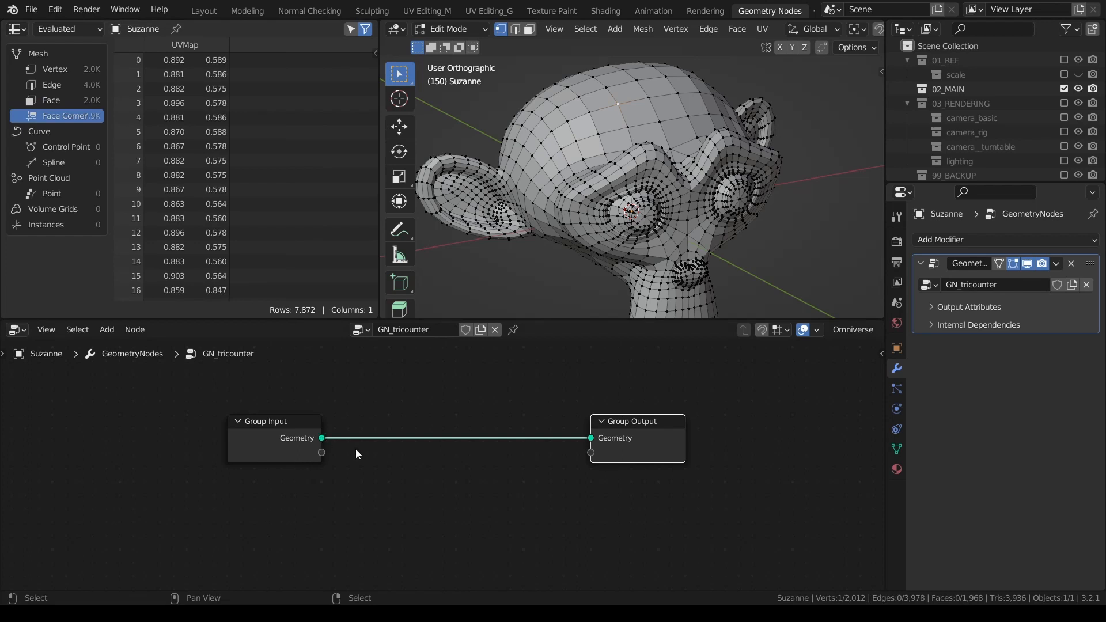
middle_drag(355, 448, 218, 450)
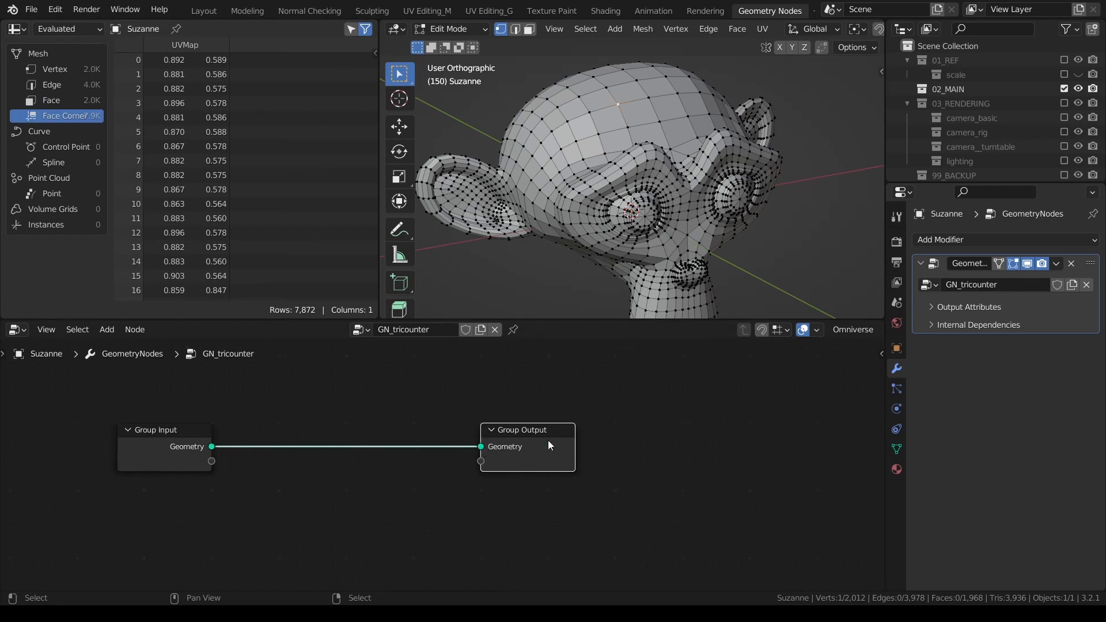
scroll(715, 173, down, 4)
key(Tab)
middle_drag(719, 163, 591, 207)
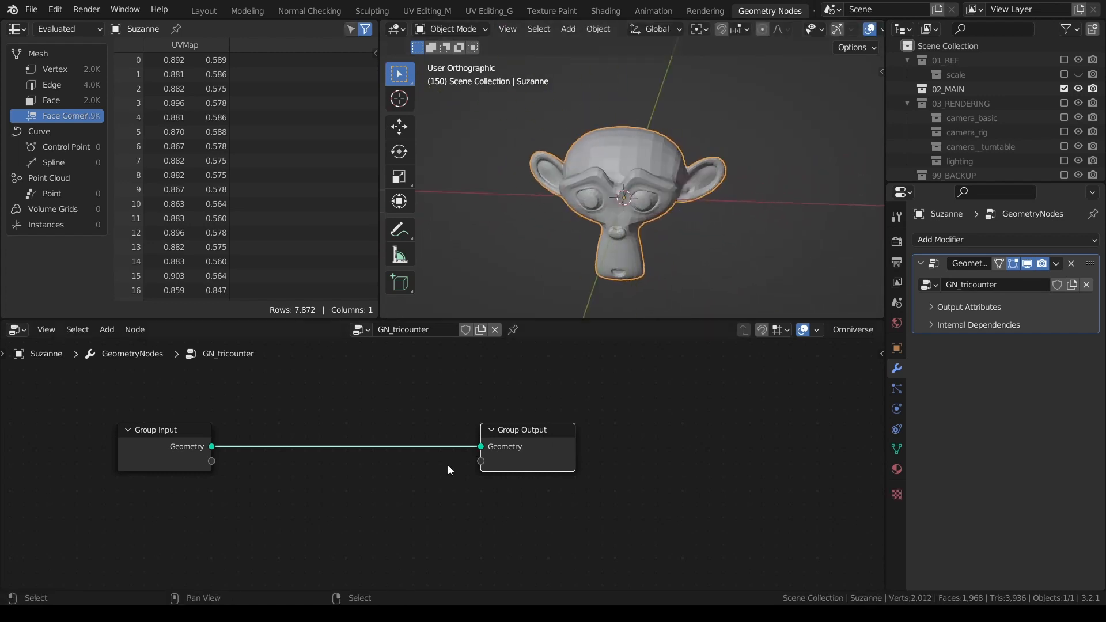
- Space the Group Input and Group Output nodes far apart to make room for nodes between them
middle_drag(288, 447, 399, 426)
scroll(293, 422, up, 2)
drag(286, 423, 99, 422)
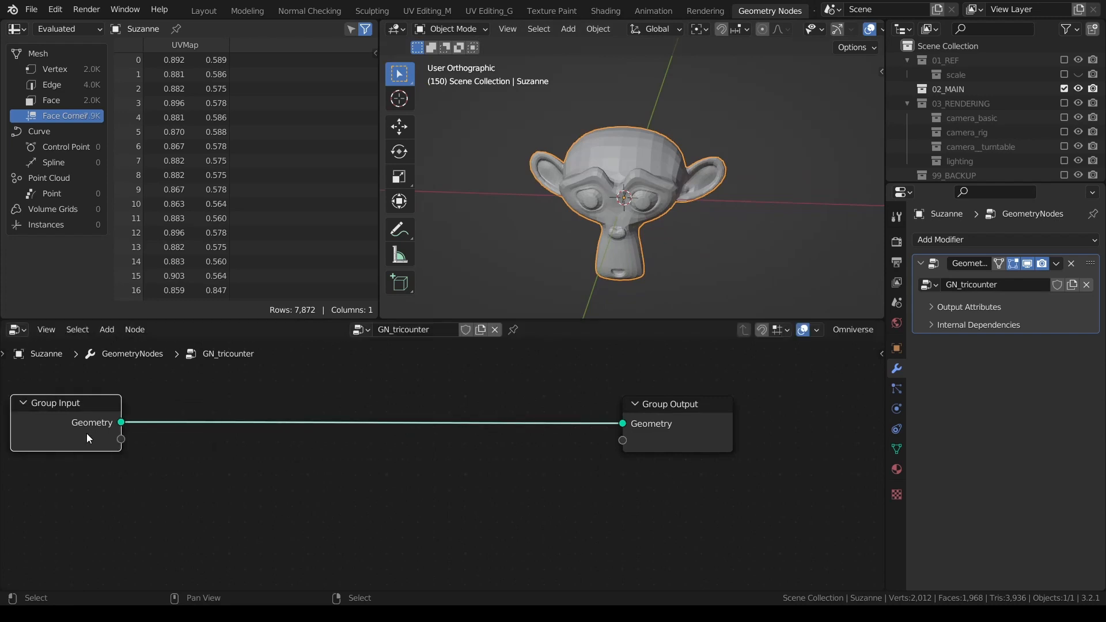
drag(650, 424, 792, 424)
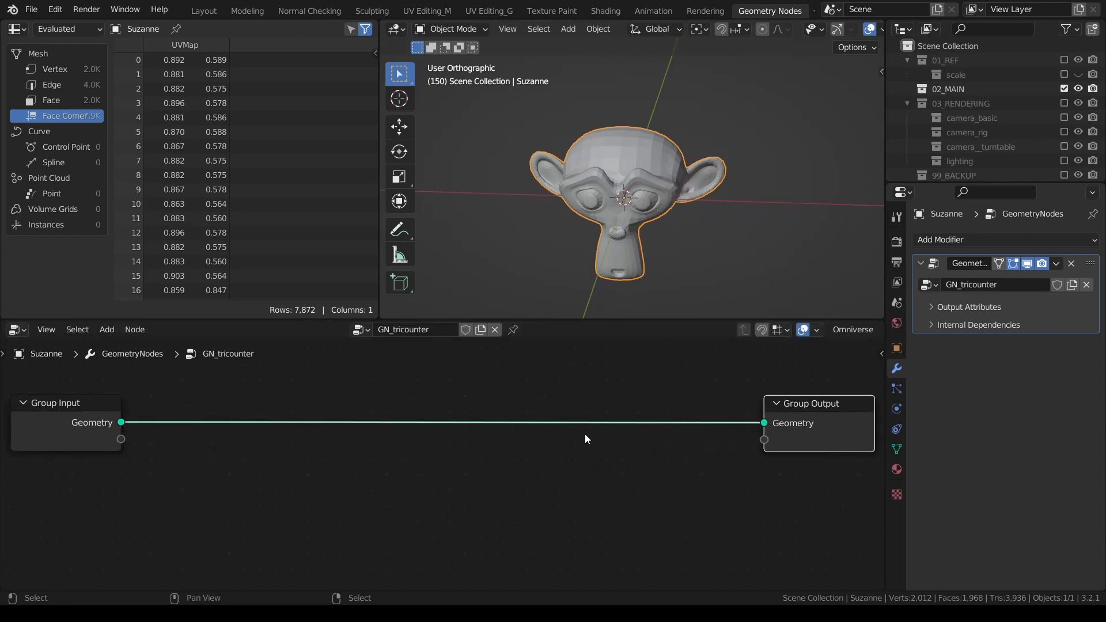
scroll(289, 423, down, 2)
middle_drag(292, 440, 396, 440)
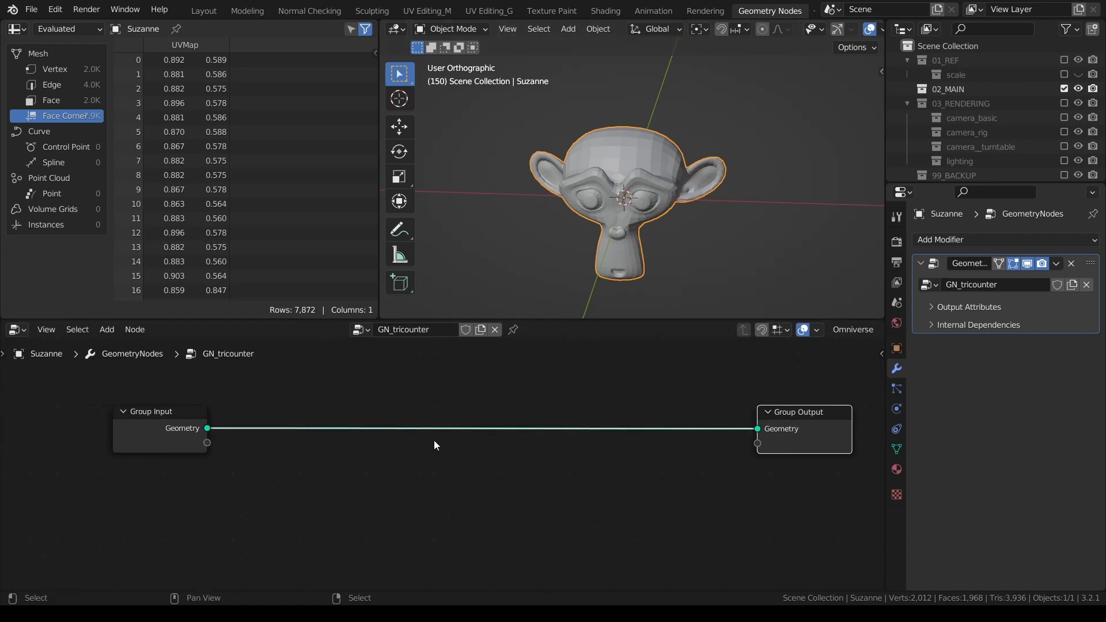
- Add a Domain Size node below the link between Group Input and Group Output, with Mesh as its component
key(shift+a)
click(402, 306)
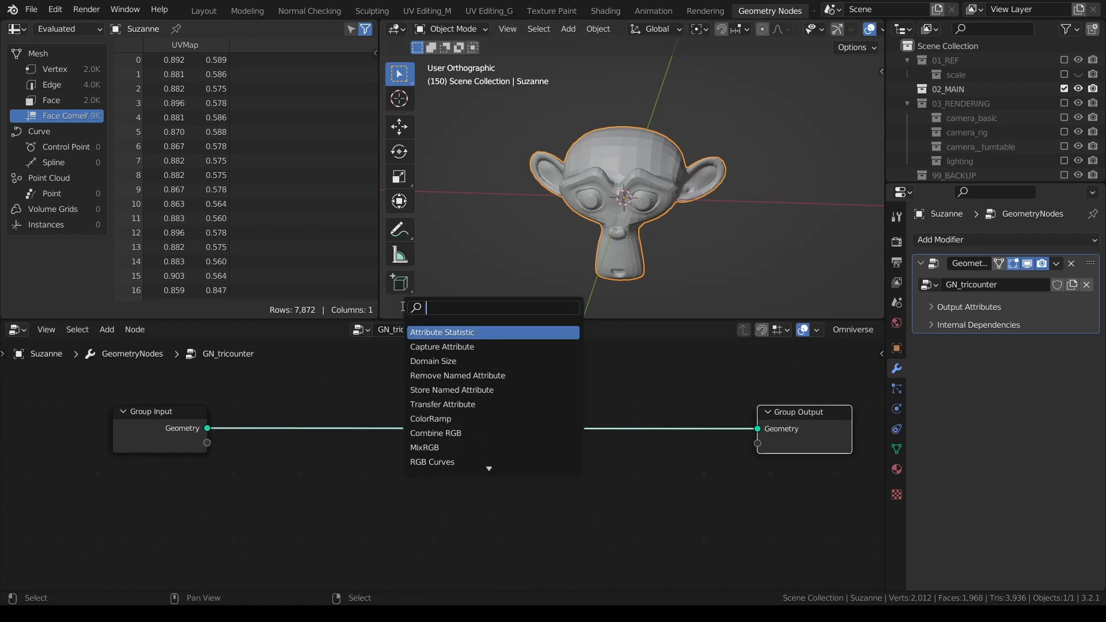
text(domain)
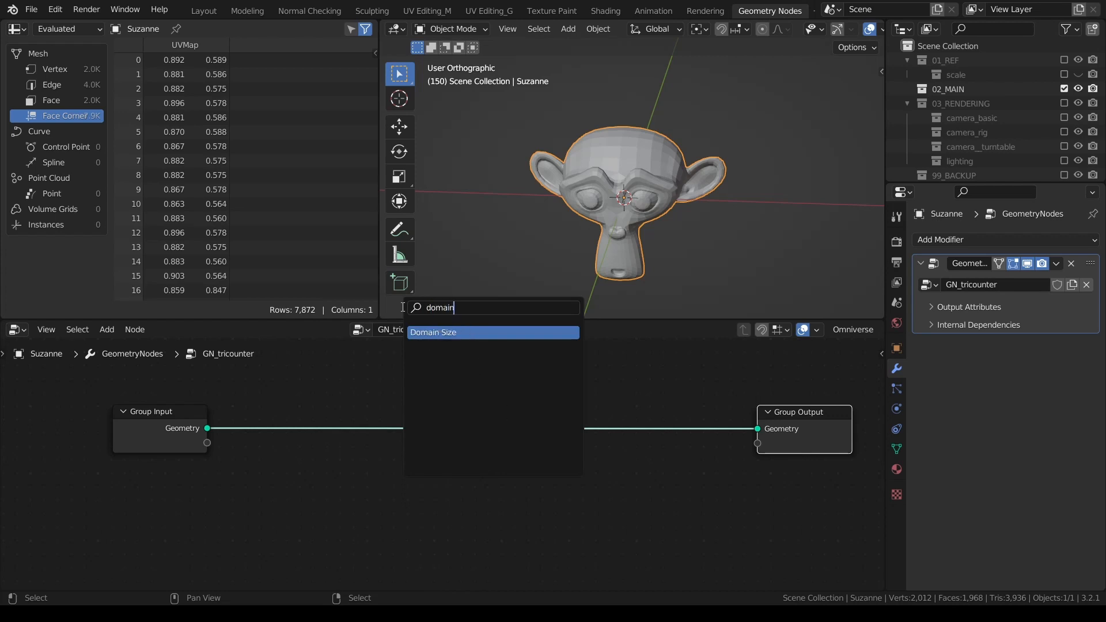
click(451, 333)
click(424, 472)
middle_drag(442, 462, 445, 441)
scroll(445, 441, up, 2)
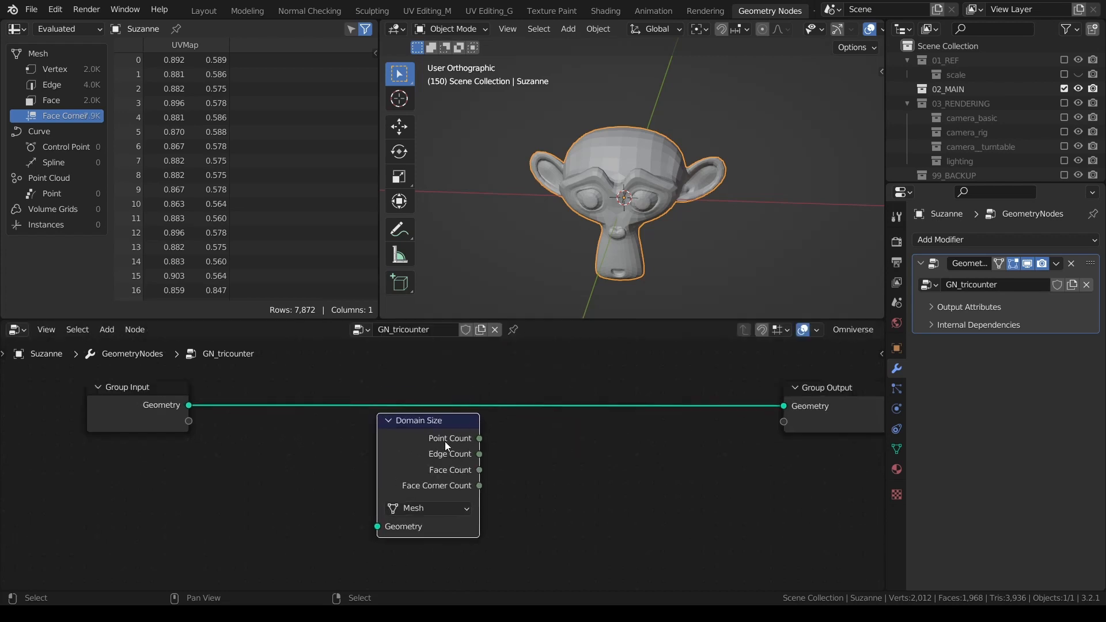
click(418, 514)
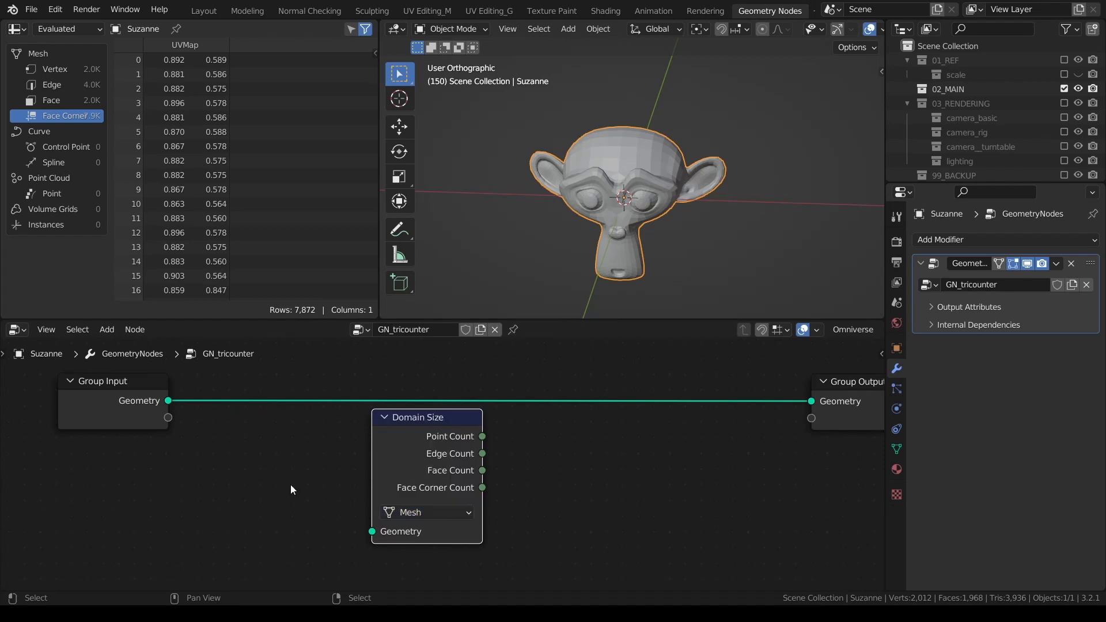
- Feed Group Input's Geometry into the Domain Size node and preview its Point Count in a temporary Viewer node
drag(168, 402, 371, 531)
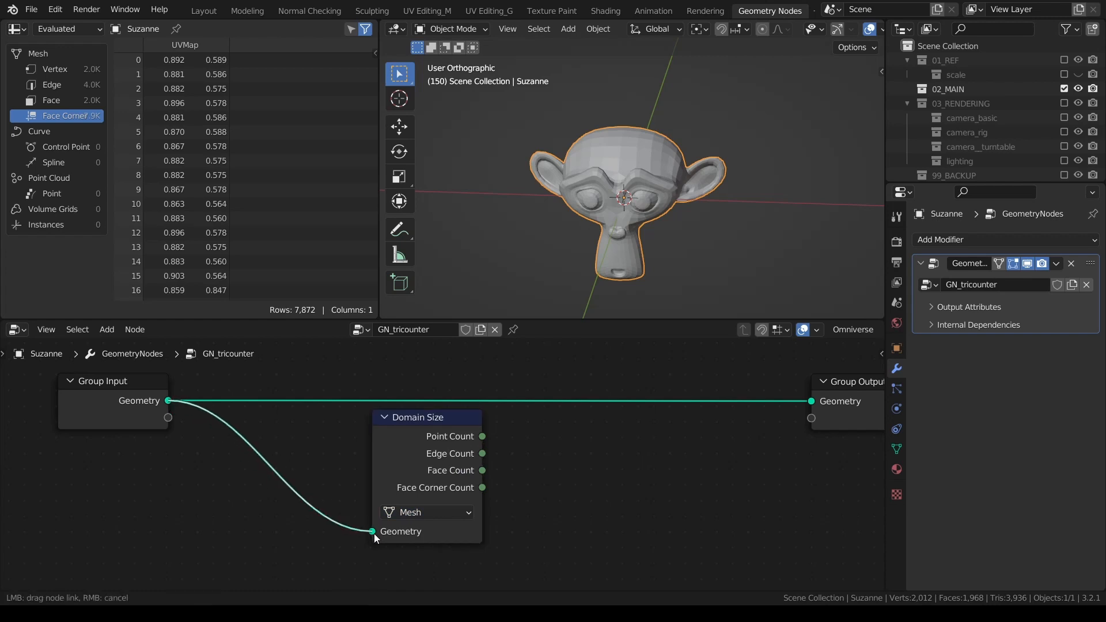
drag(394, 450, 387, 474)
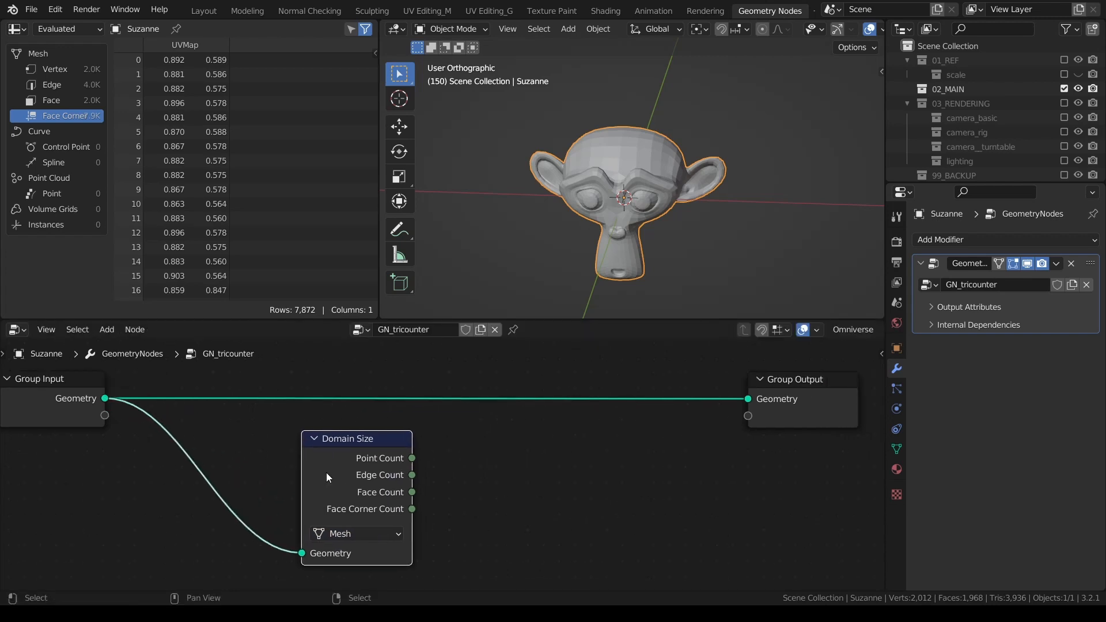
ctrl+shift+click(327, 472)
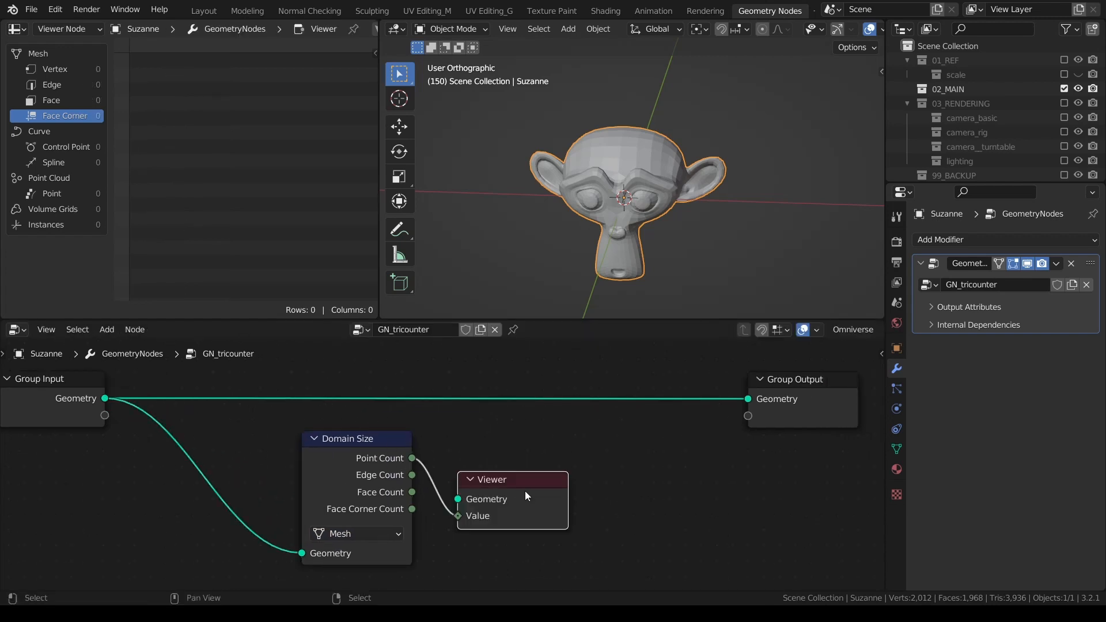
key(x)
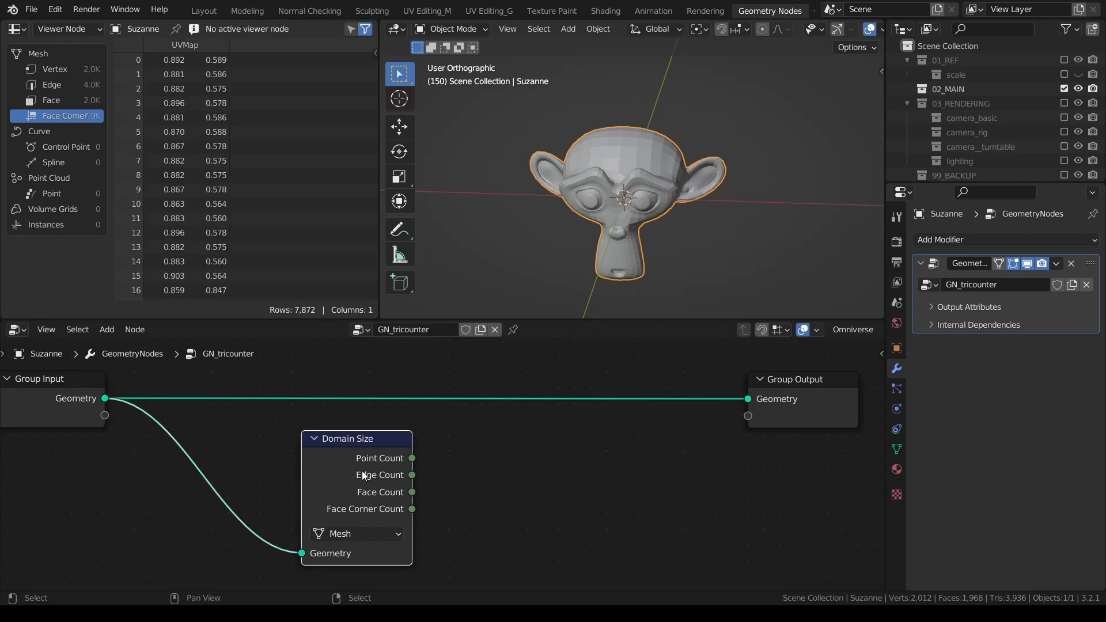
- Move Group Output further from Domain Size and connect Point Count to its Geometry input
middle_drag(444, 469, 392, 478)
drag(728, 419, 824, 423)
drag(360, 467, 794, 410)
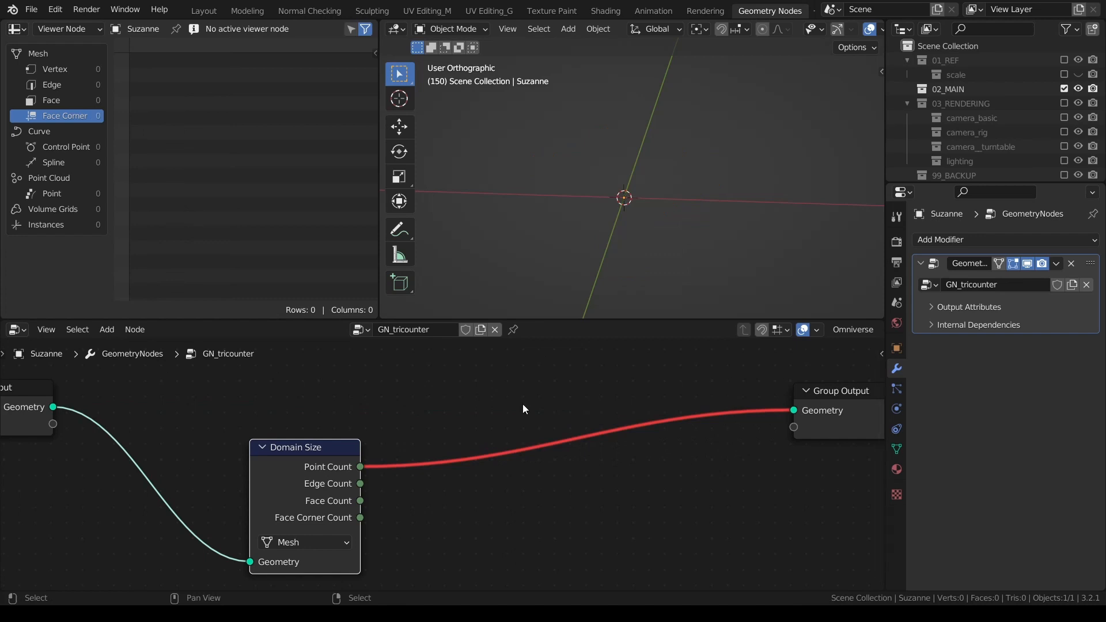
middle_drag(470, 427, 427, 419)
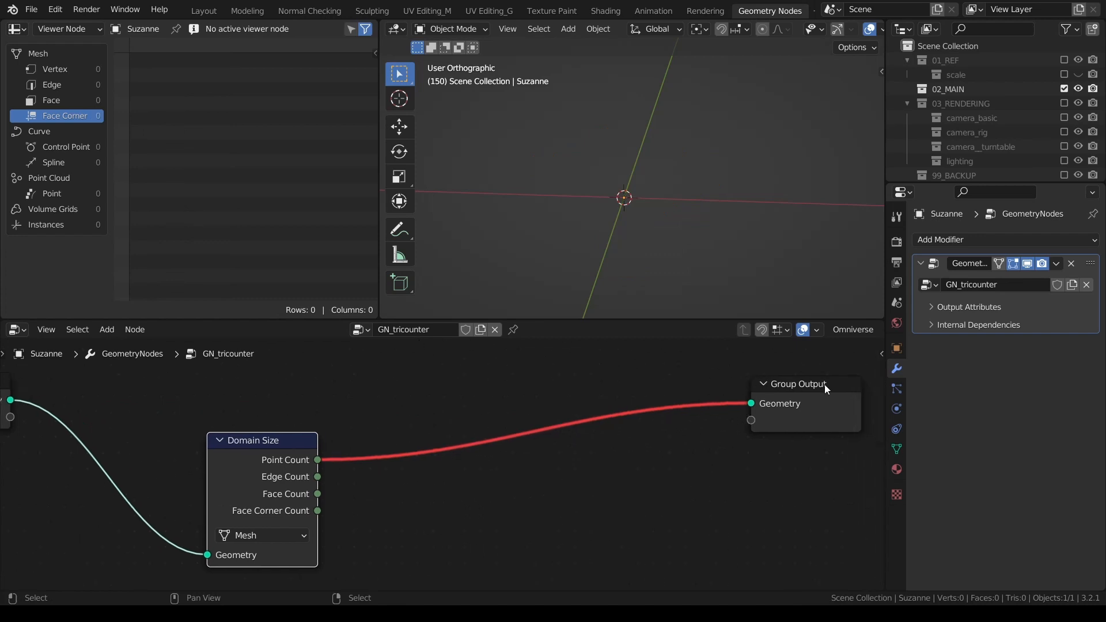
middle_drag(676, 210, 668, 216)
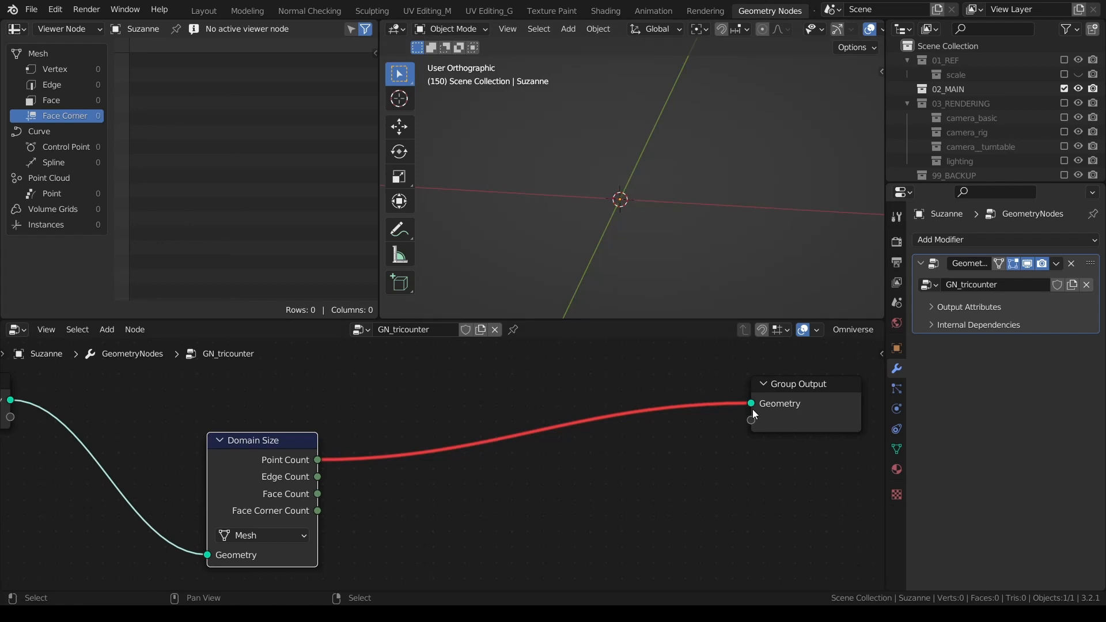
middle_drag(556, 469, 550, 470)
- Add a Value to String node on the Point Count link so that Point Count feeds its Value input
key(shift+a)
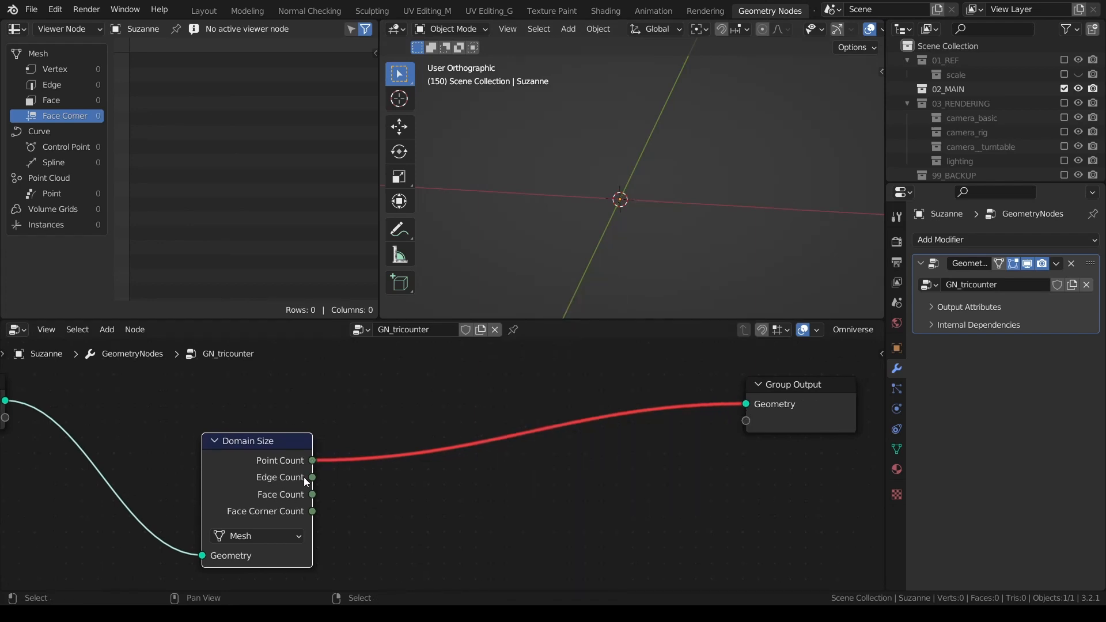
middle_drag(303, 477, 307, 467)
key(shift+a)
click(495, 312)
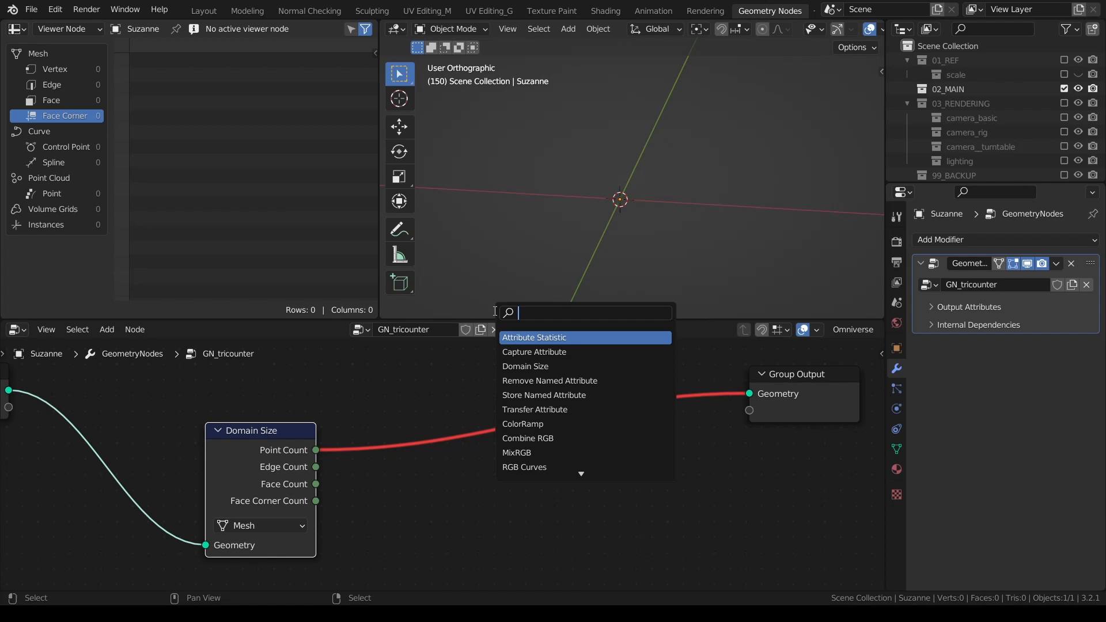
text(value)
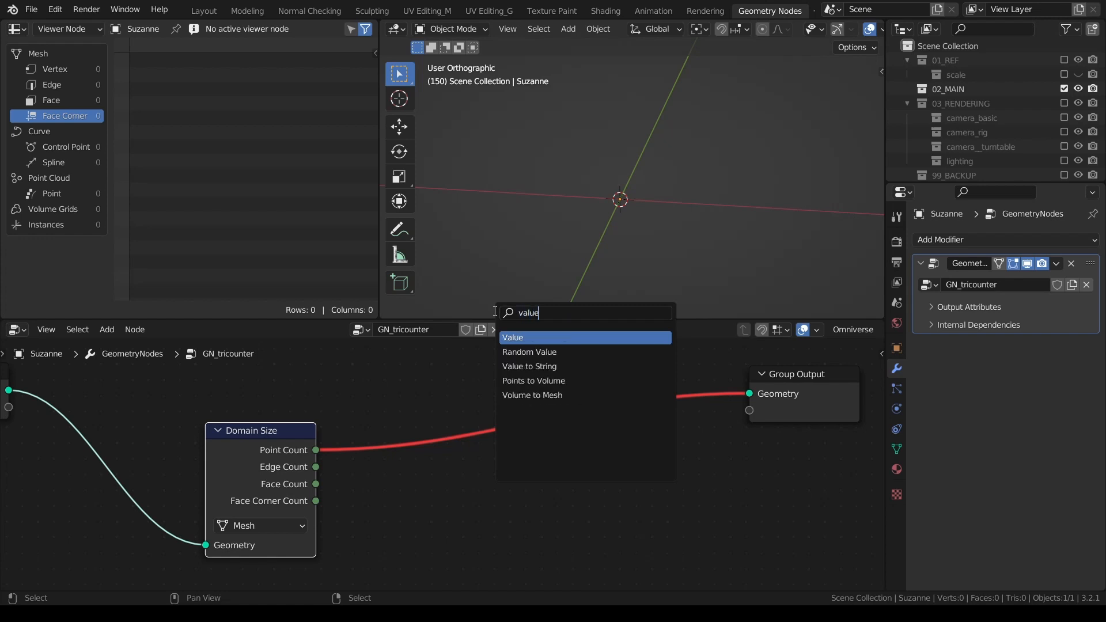
key(Down)
key(Down)
key(Return)
click(454, 436)
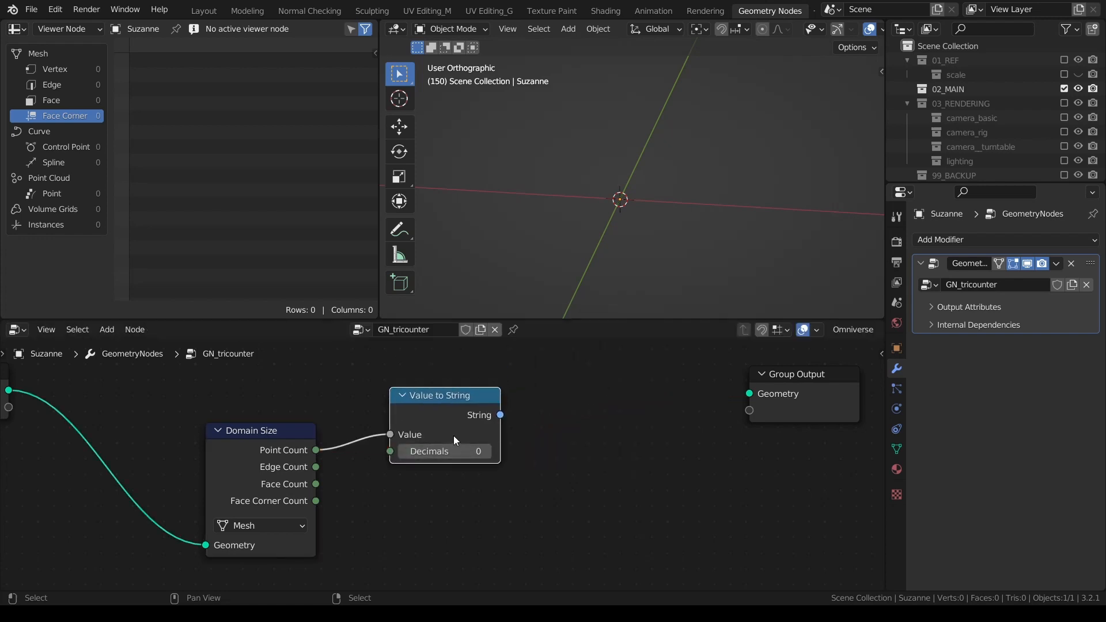
- Align the Value to String node so its Value input is level with Domain Size's Point Count output
middle_drag(444, 434, 435, 440)
drag(425, 431, 427, 442)
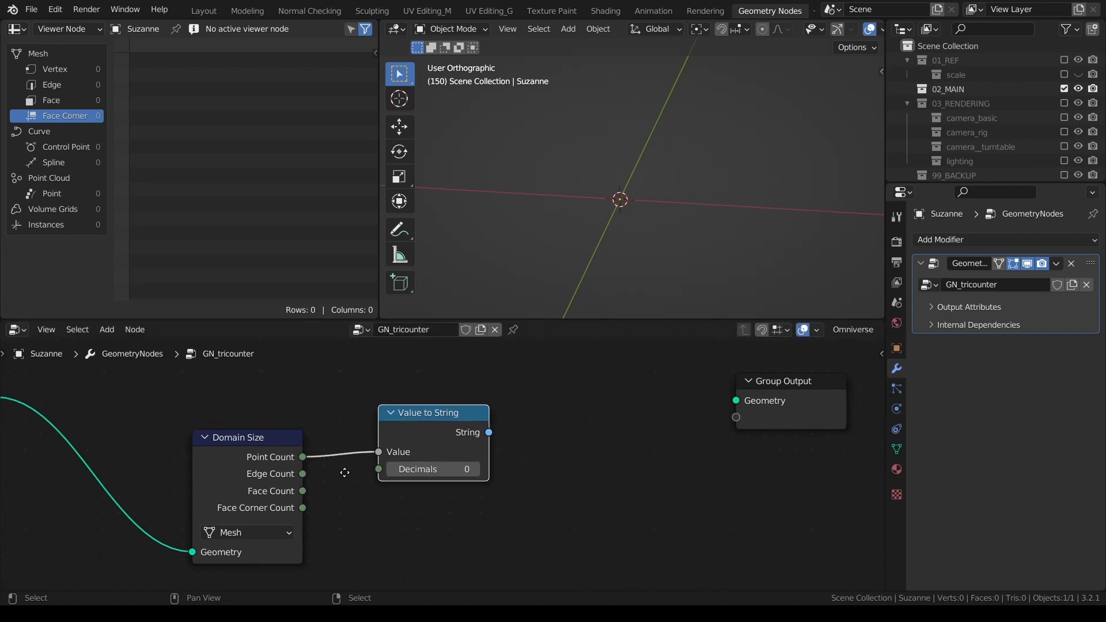
middle_drag(346, 472, 313, 482)
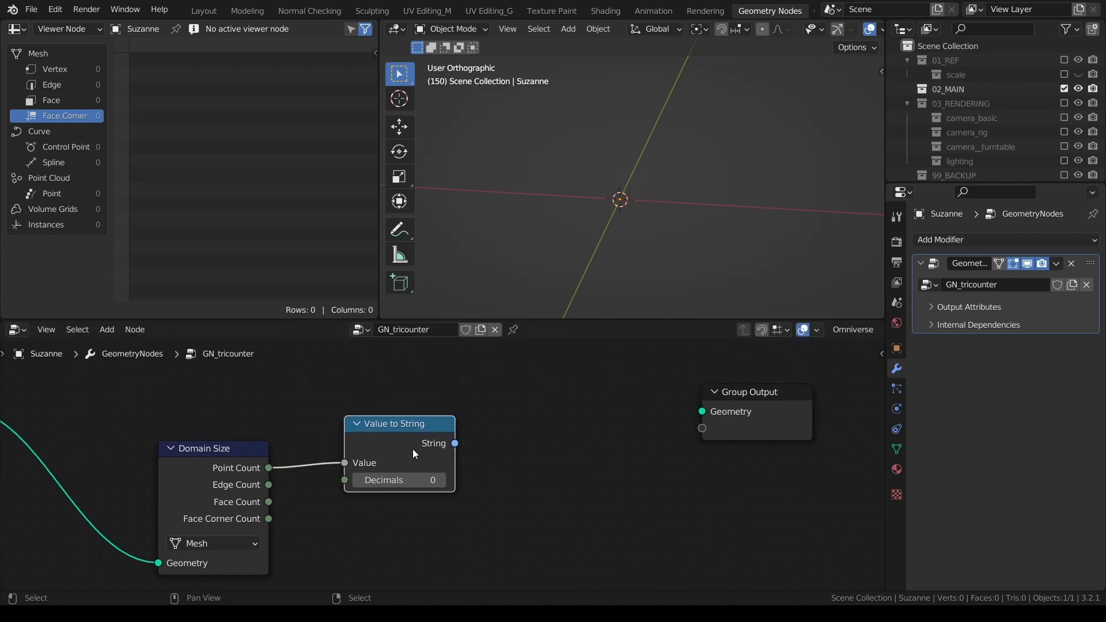
drag(413, 449, 415, 455)
middle_drag(394, 454, 378, 453)
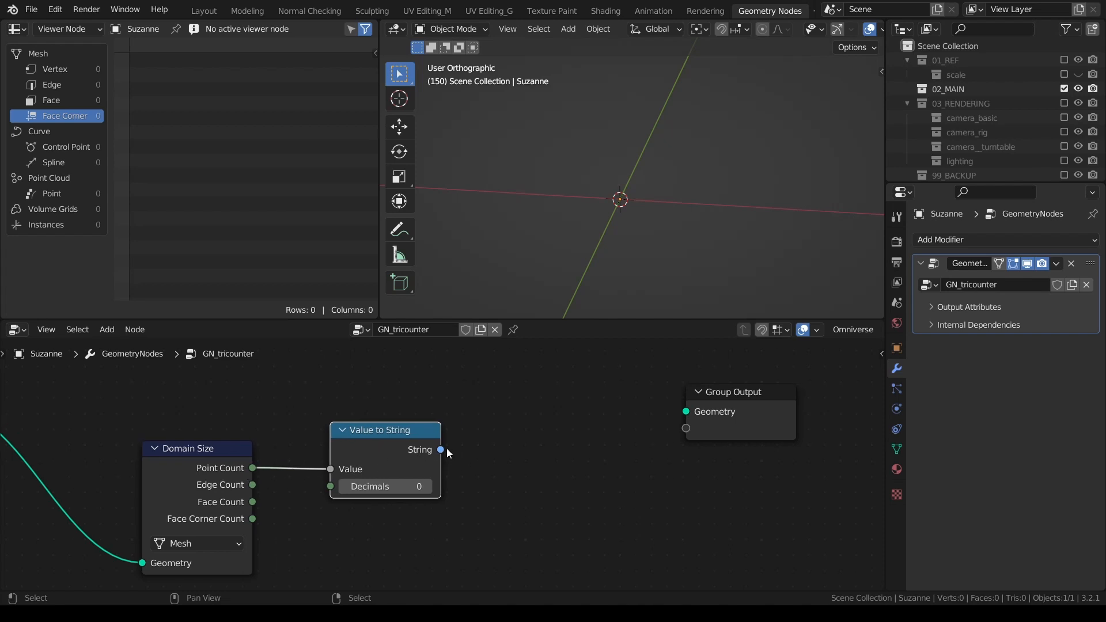
- Connect the Value to String node's String output to Group Output's Geometry input
drag(442, 450, 702, 429)
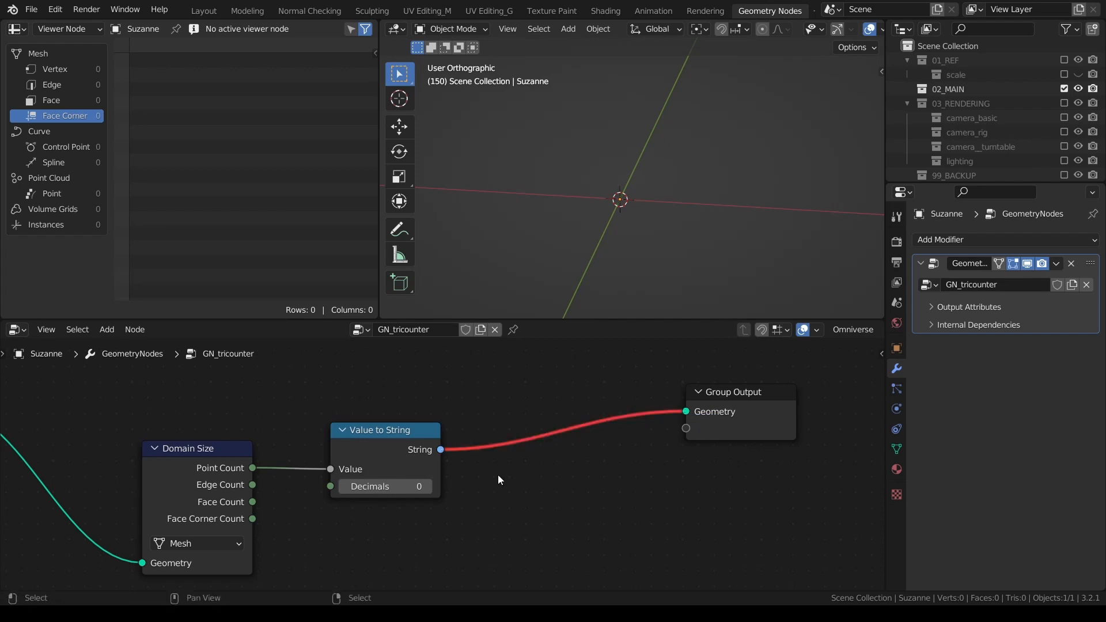
middle_drag(498, 476, 605, 466)
scroll(550, 424, up, 1)
middle_drag(649, 434, 549, 451)
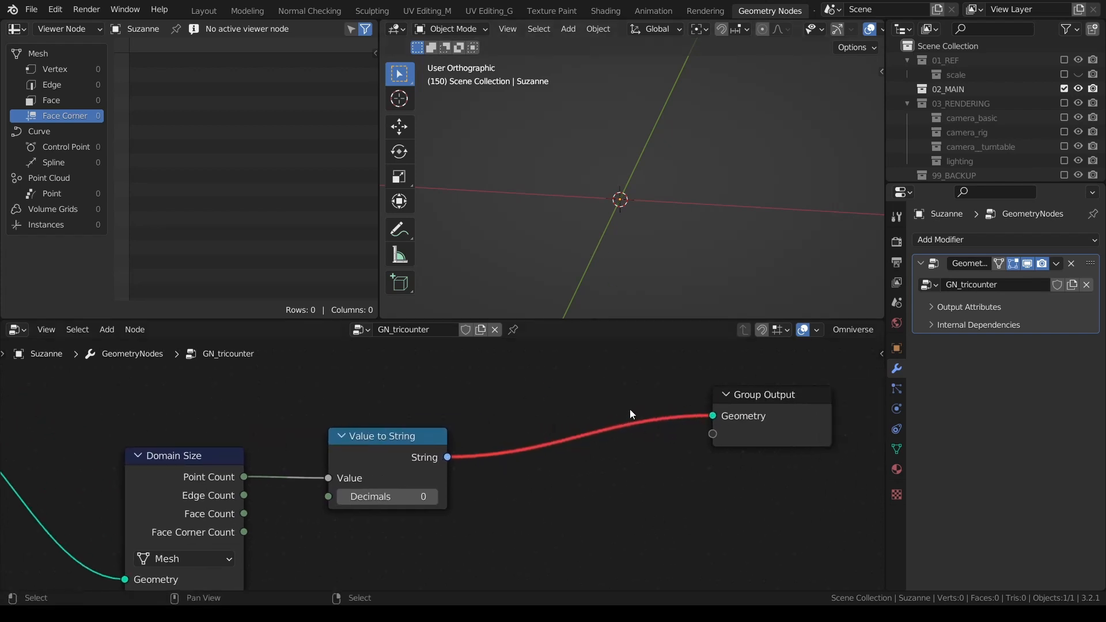
- Add a String to Curves node on the link between Value to String and Group Output to turn the count into text
key(shift+a)
click(569, 307)
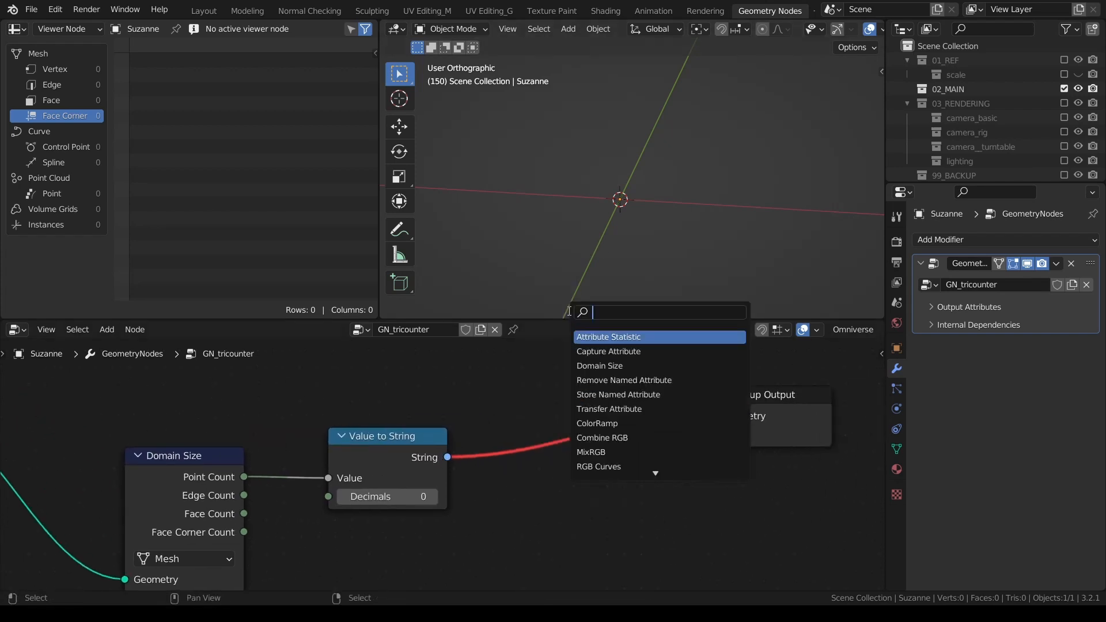
text(string)
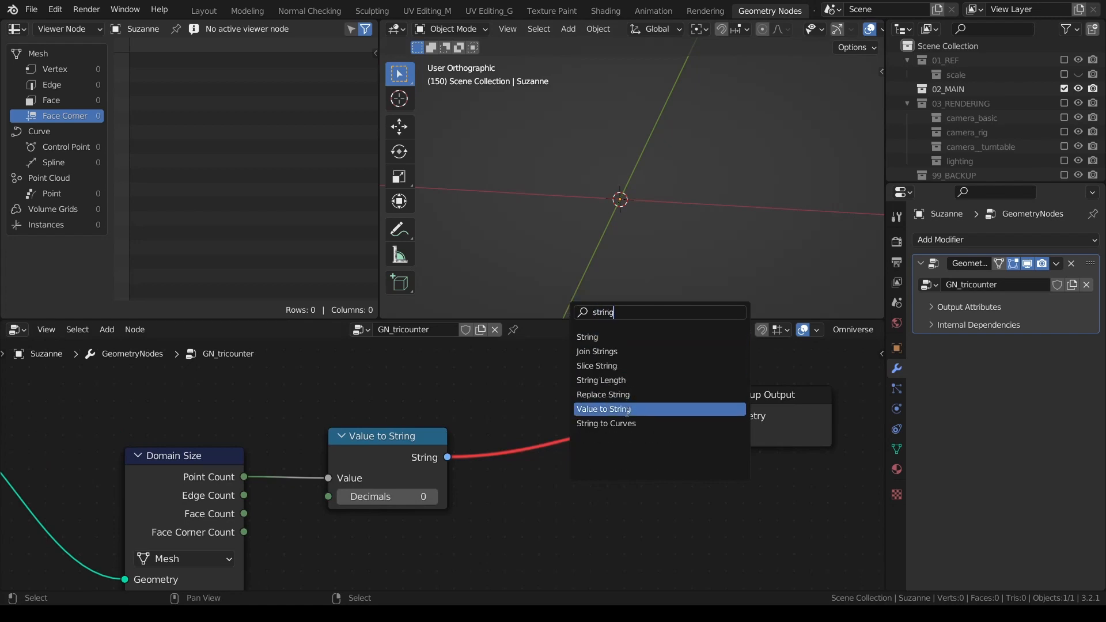
click(581, 424)
click(581, 430)
middle_drag(735, 247, 580, 205)
key(Tab)
key(Tab)
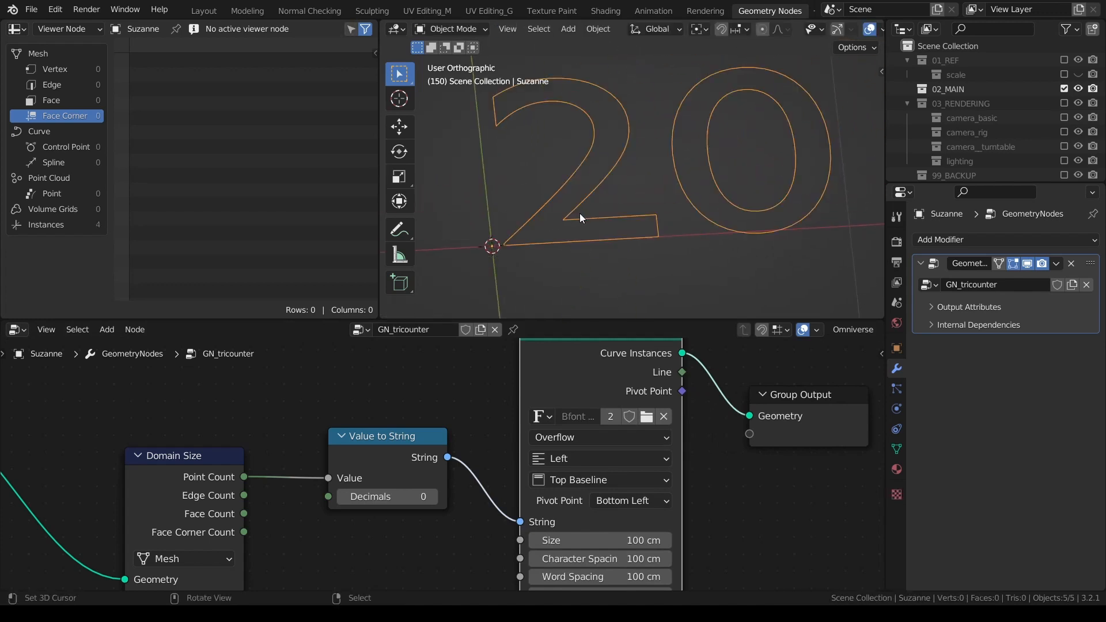
scroll(579, 213, down, 3)
scroll(579, 357, down, 1)
scroll(579, 358, down, 1)
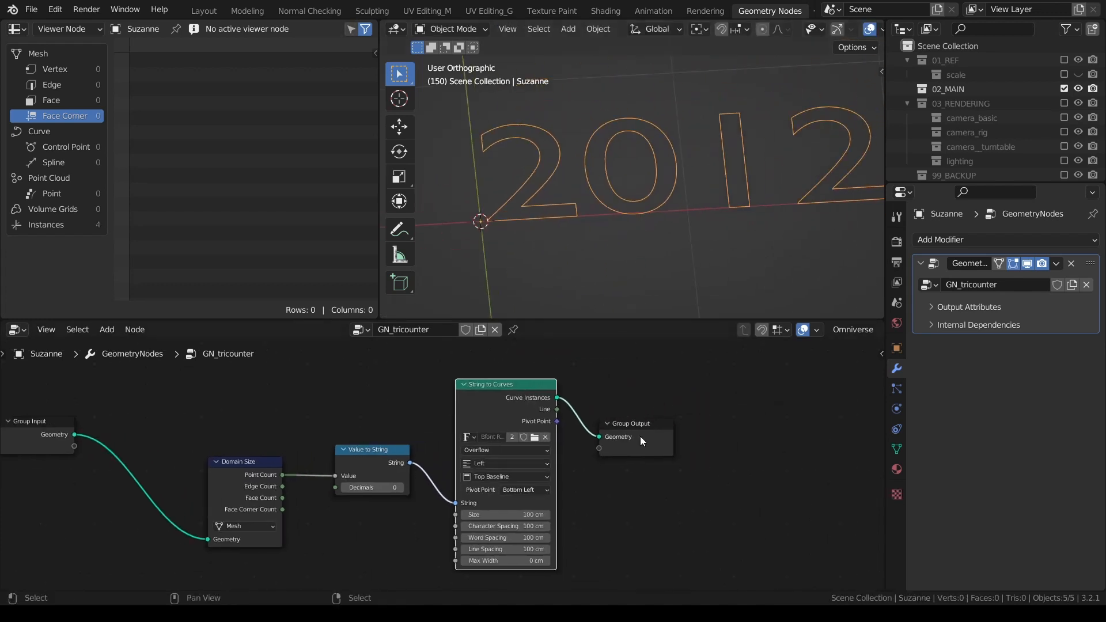
- Move Group Output further away and place String to Curves, Value to String and Domain Size below the level of Group Input and Group Output
drag(683, 433, 723, 415)
scroll(713, 213, down, 3)
middle_drag(713, 215, 700, 221)
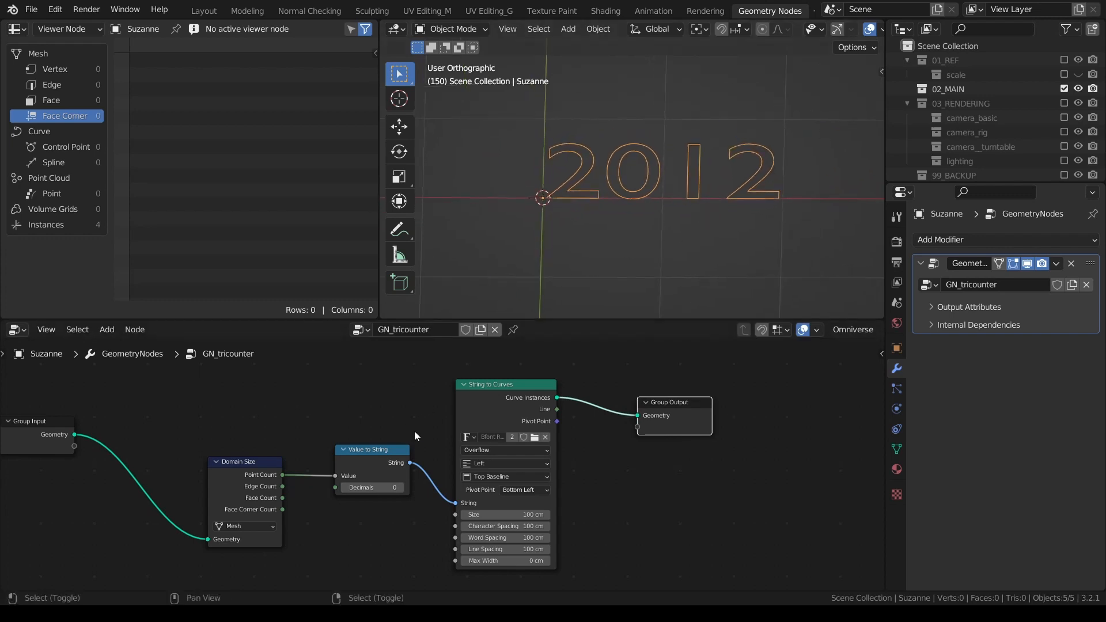
middle_drag(415, 434, 419, 427)
drag(519, 401, 513, 494)
drag(385, 457, 372, 504)
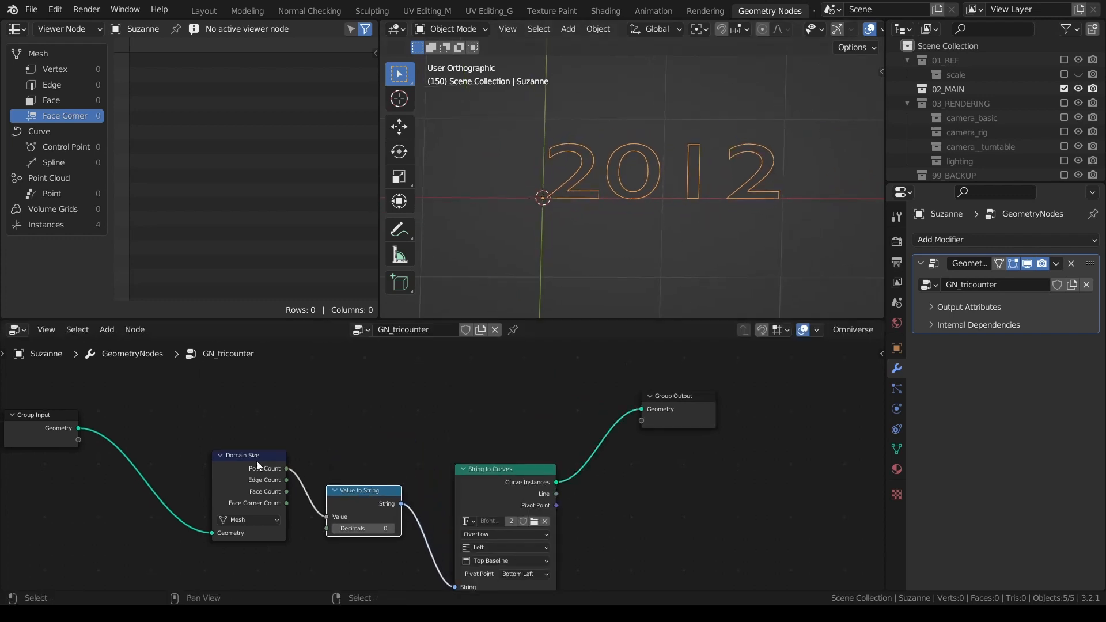
drag(257, 462, 240, 503)
drag(347, 507, 336, 514)
middle_drag(336, 514, 499, 473)
scroll(498, 474, up, 1)
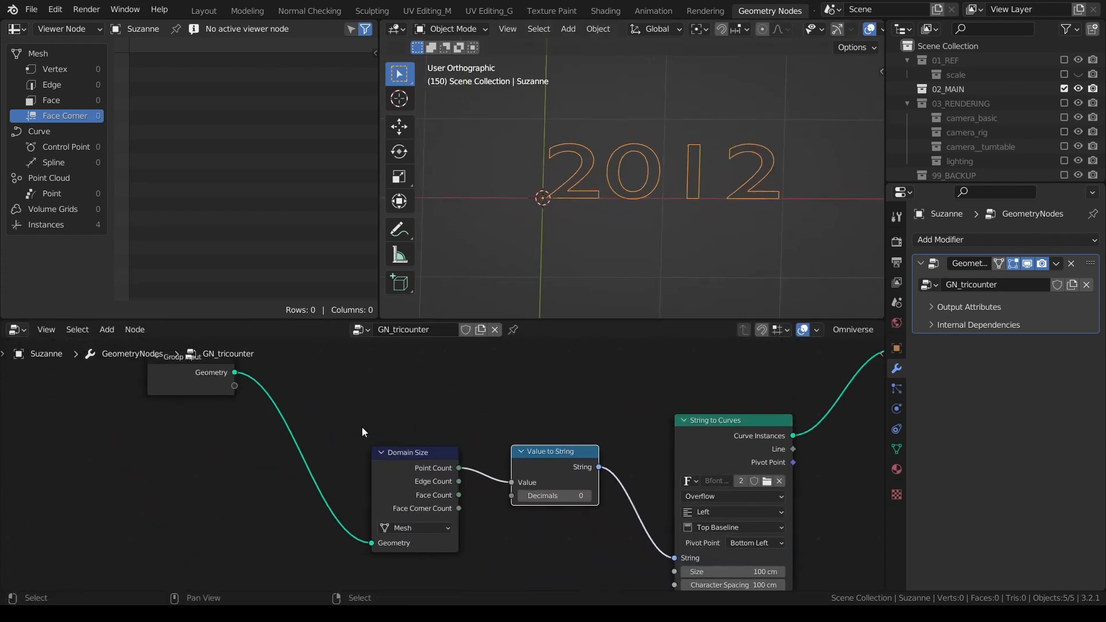
drag(179, 384, 181, 376)
middle_drag(369, 407, 356, 409)
- Feed Domain Size's Face Count into Value to String's Value input in place of Point Count
middle_drag(462, 469, 318, 508)
drag(318, 531, 371, 518)
mouse_move(692, 192)
middle_down()
mouse_move(663, 199)
mouse_move(687, 187)
middle_up()
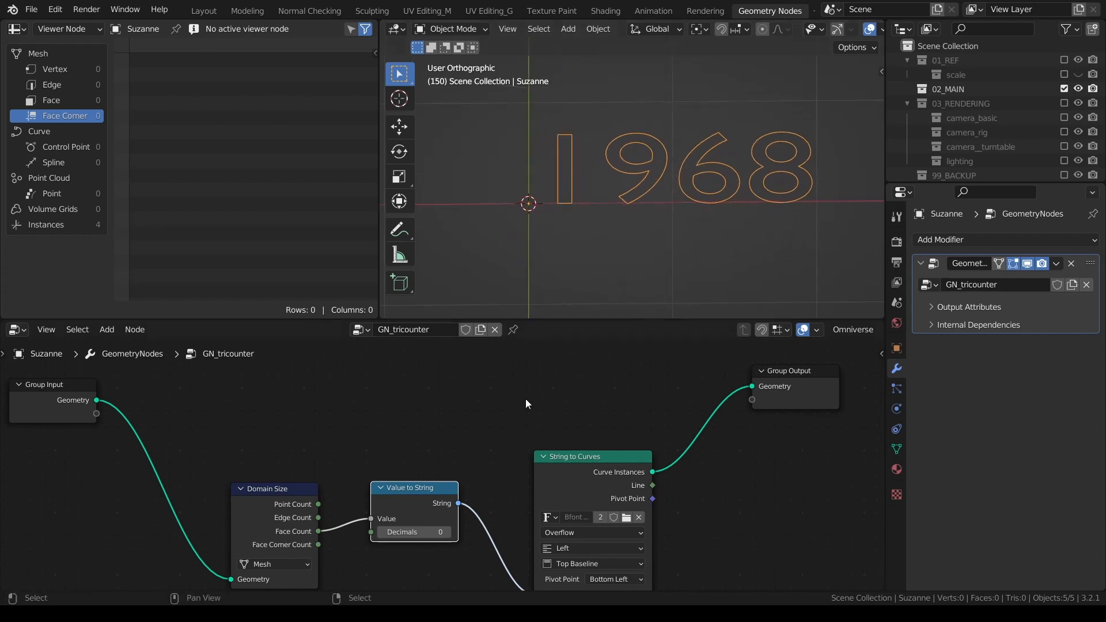
- Space the nodes out by moving String to Curves closer to Value to String, Group Output further away, and adjusting Value to String and Domain Size
middle_drag(484, 452, 451, 446)
drag(562, 463, 517, 481)
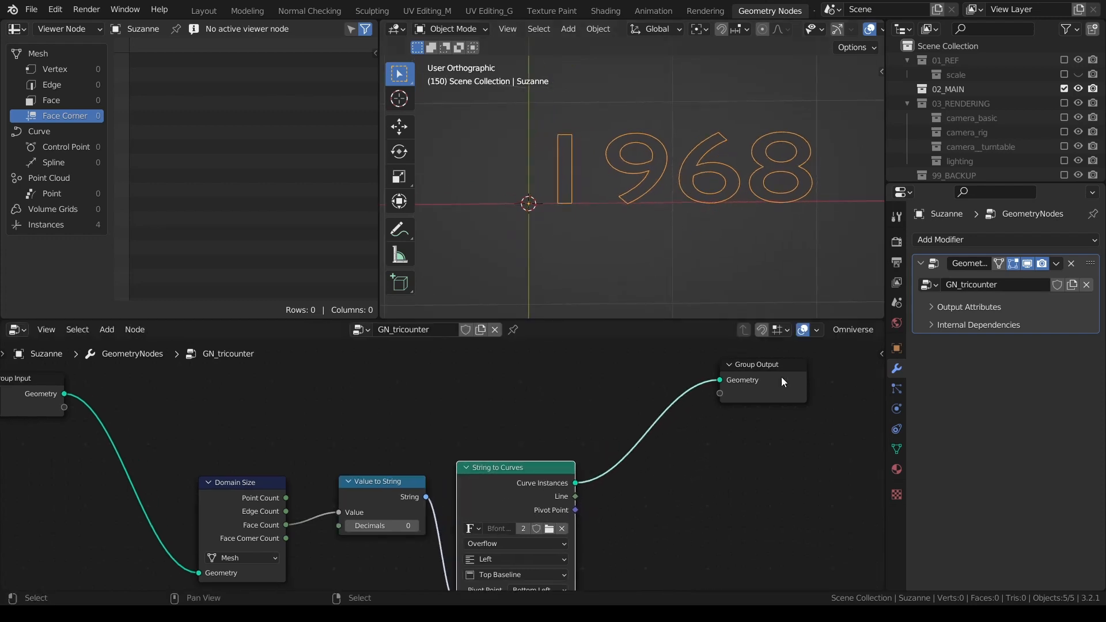
drag(776, 391, 826, 386)
drag(394, 485, 378, 482)
middle_drag(373, 488, 493, 455)
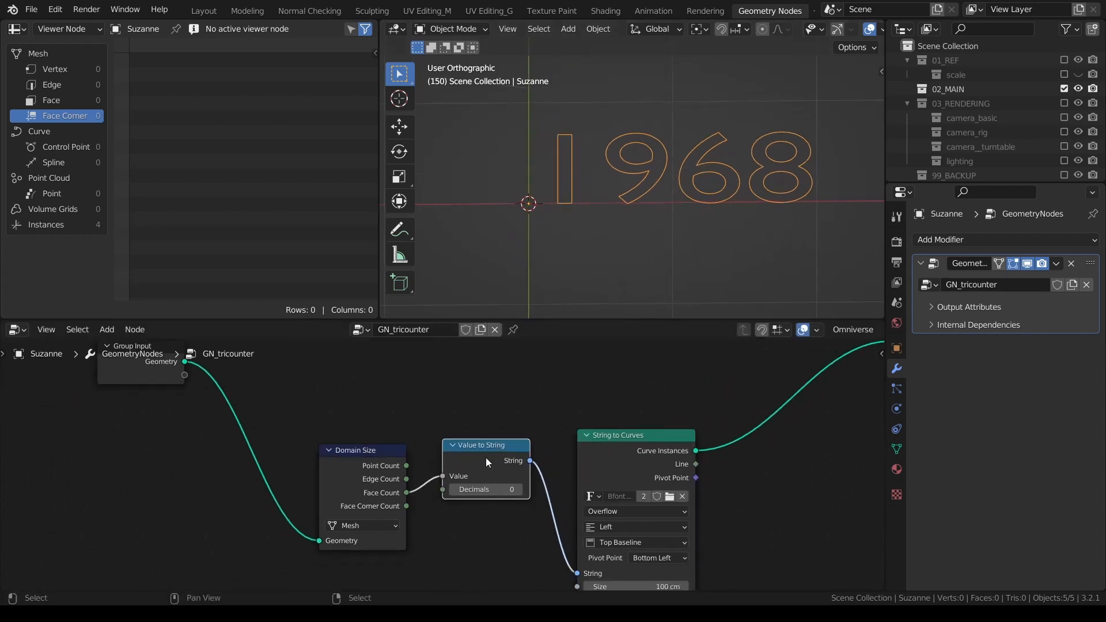
click(375, 475)
drag(374, 475, 368, 467)
- Select Suzanne's whole mesh in Edit Mode and examine its topology and its face and triangle statistics
key(Tab)
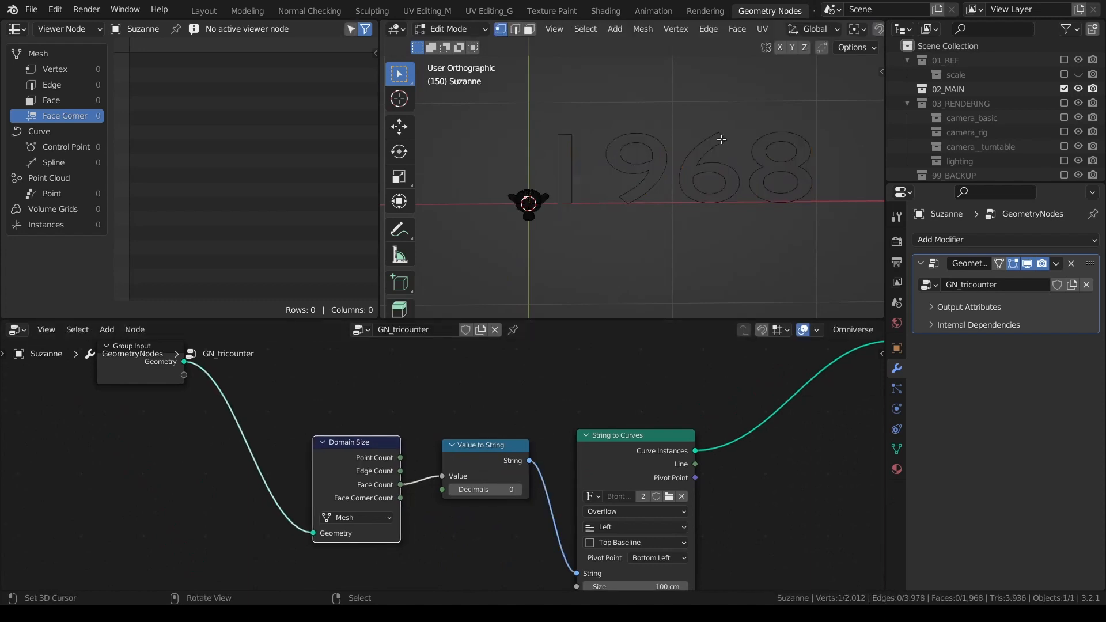
key(a)
key(KP_Decimal)
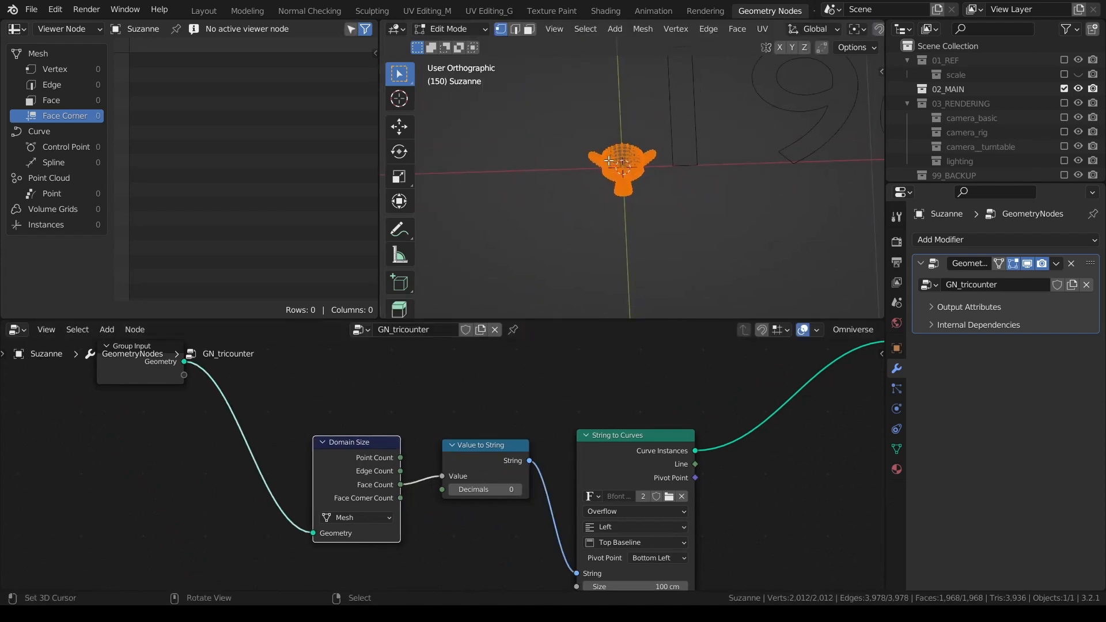
middle_drag(582, 225, 664, 115)
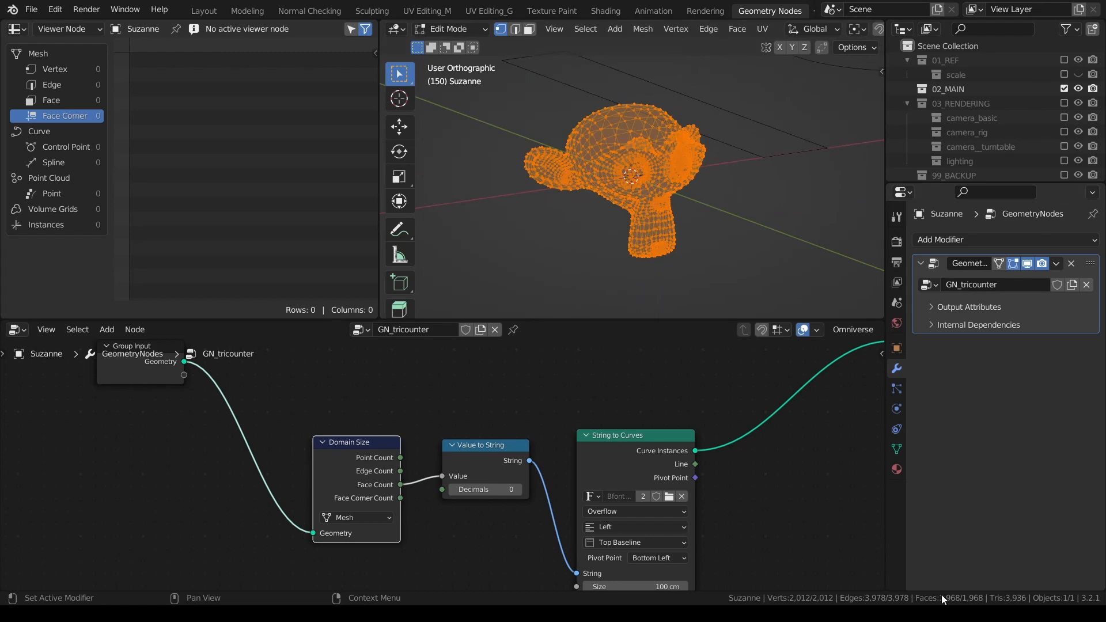
scroll(686, 149, up, 2)
middle_drag(670, 144, 646, 108)
scroll(700, 152, up, 2)
scroll(699, 152, down, 2)
scroll(647, 107, up, 3)
mouse_move(712, 136)
middle_down()
mouse_move(725, 114)
mouse_move(677, 133)
mouse_move(698, 126)
middle_up()
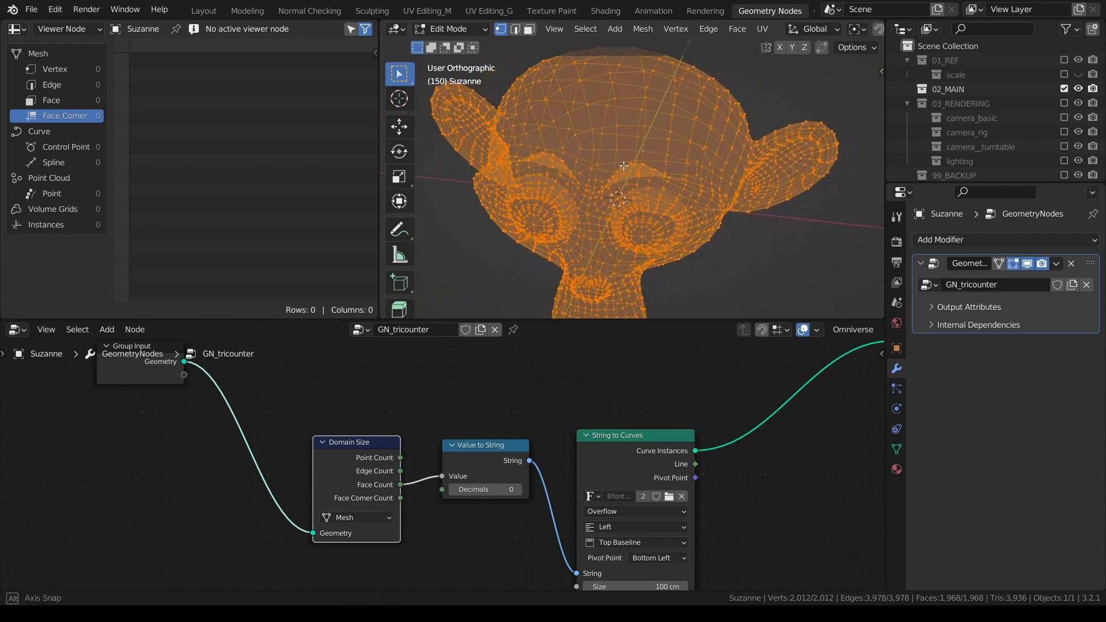
middle_drag(632, 167, 645, 164)
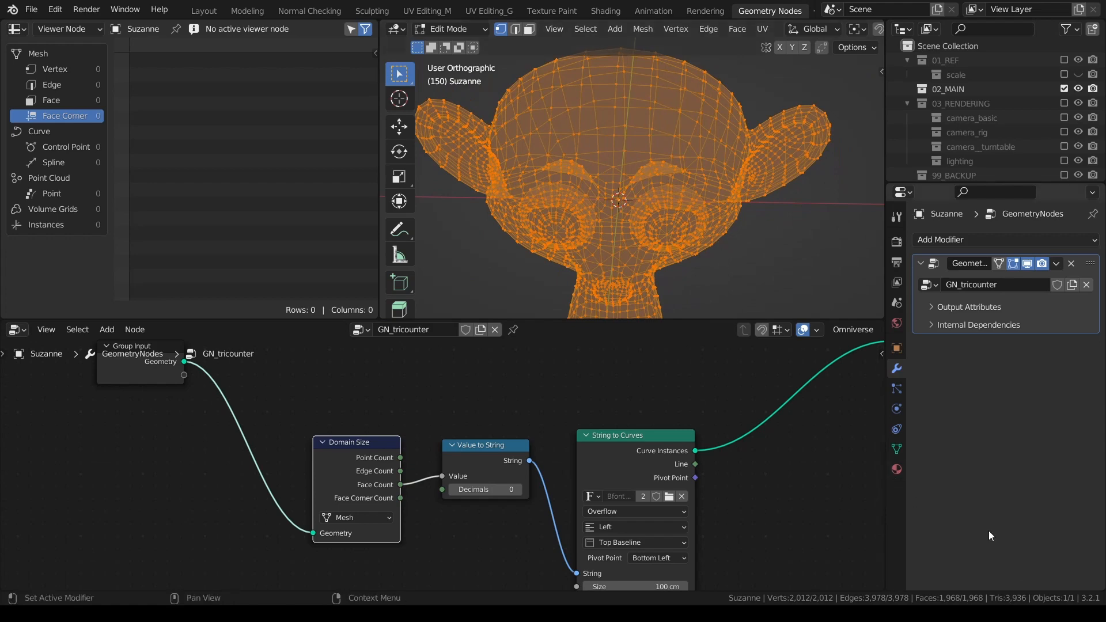
scroll(644, 169, down, 3)
middle_drag(645, 169, 633, 122)
key(Tab)
key(Tab)
scroll(685, 142, up, 1)
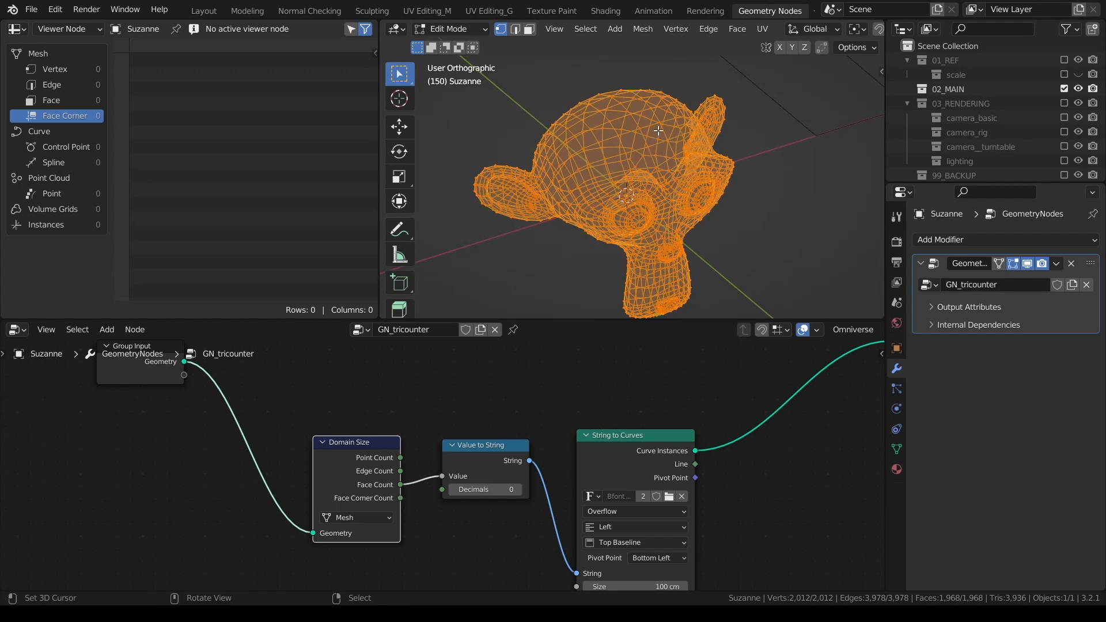
- Return Suzanne to Object Mode and bring the generated number text back into view
click(292, 430)
middle_drag(257, 383, 312, 410)
scroll(404, 473, up, 1)
middle_drag(404, 473, 402, 471)
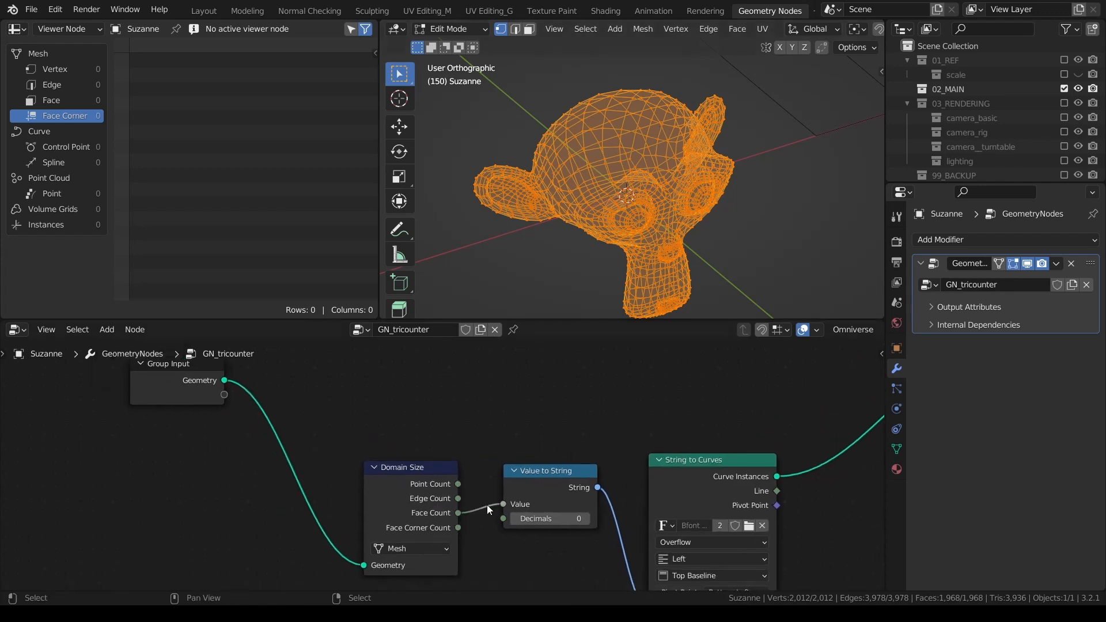
key(Tab)
click(764, 150)
scroll(595, 289, down, 9)
shift+middle_drag(739, 180, 652, 160)
key(shift+a)
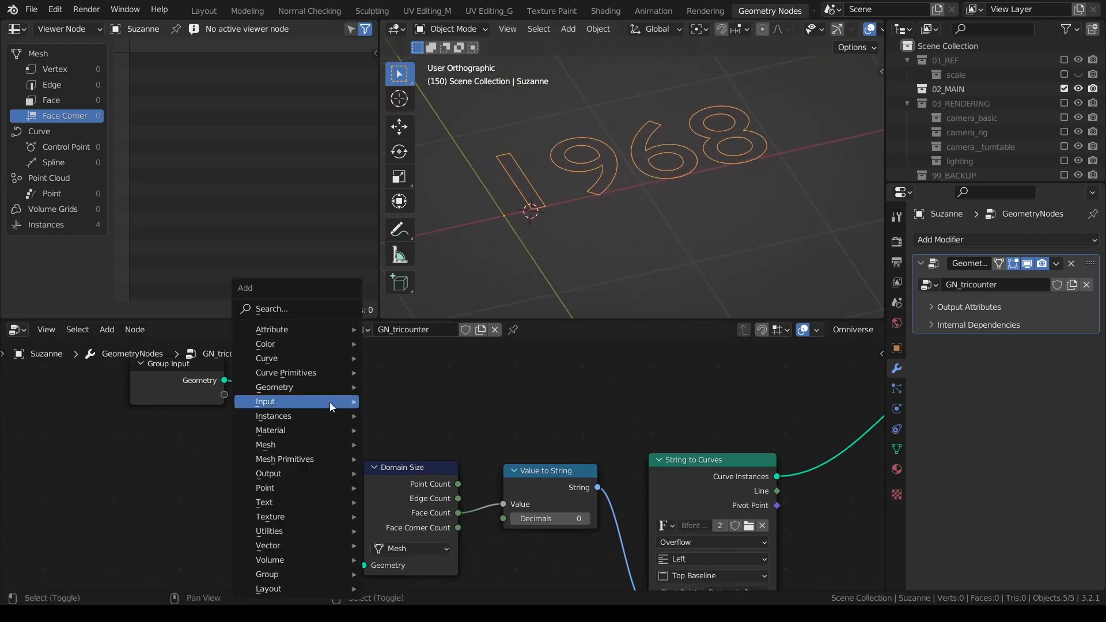
click(258, 299)
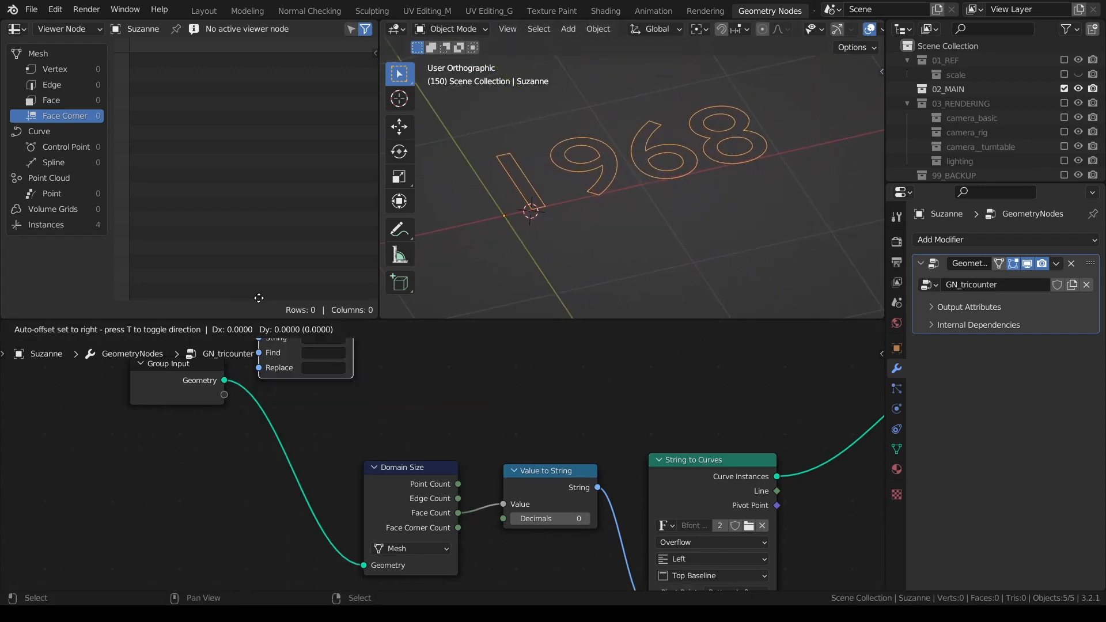
click(363, 357)
key(x)
- Insert a Triangulate node on the link between Group Input and Domain Size
key(shift+a)
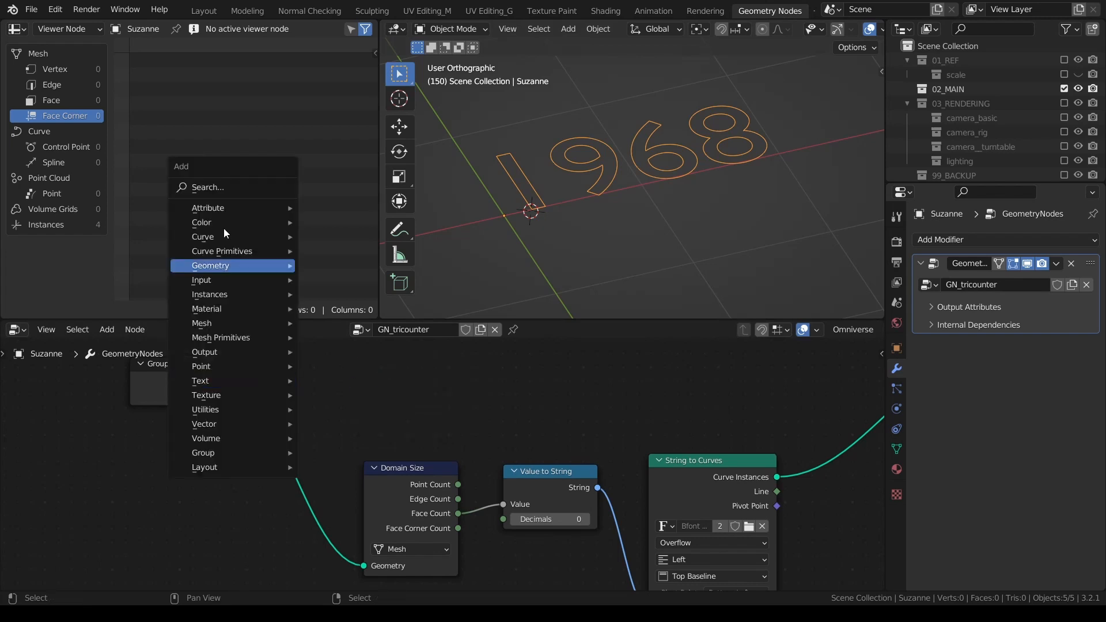
click(224, 187)
text(tr)
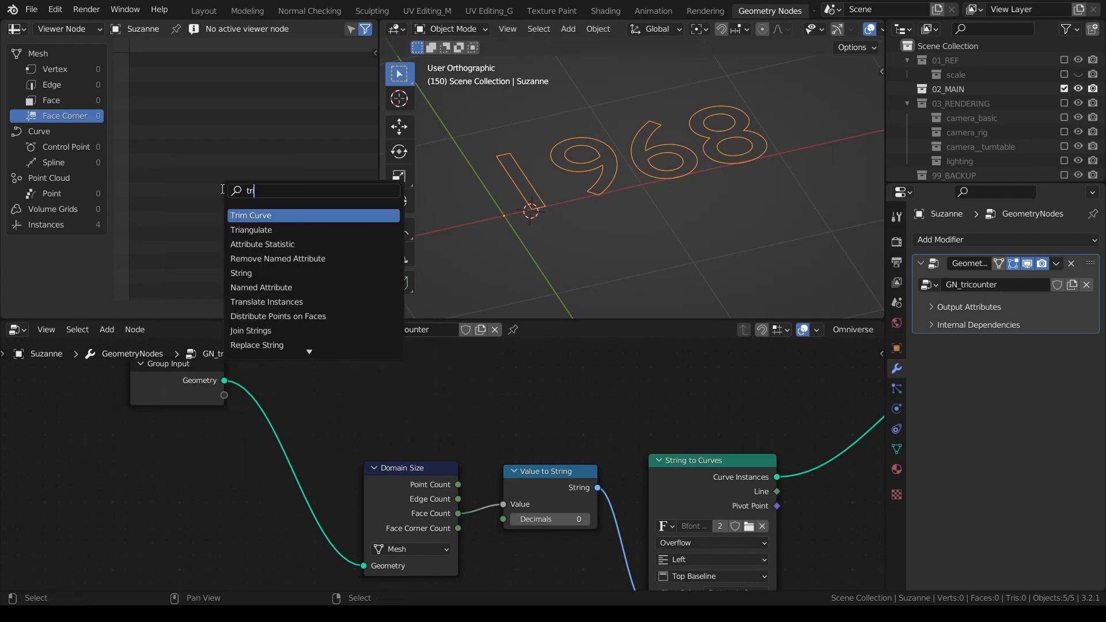
click(254, 229)
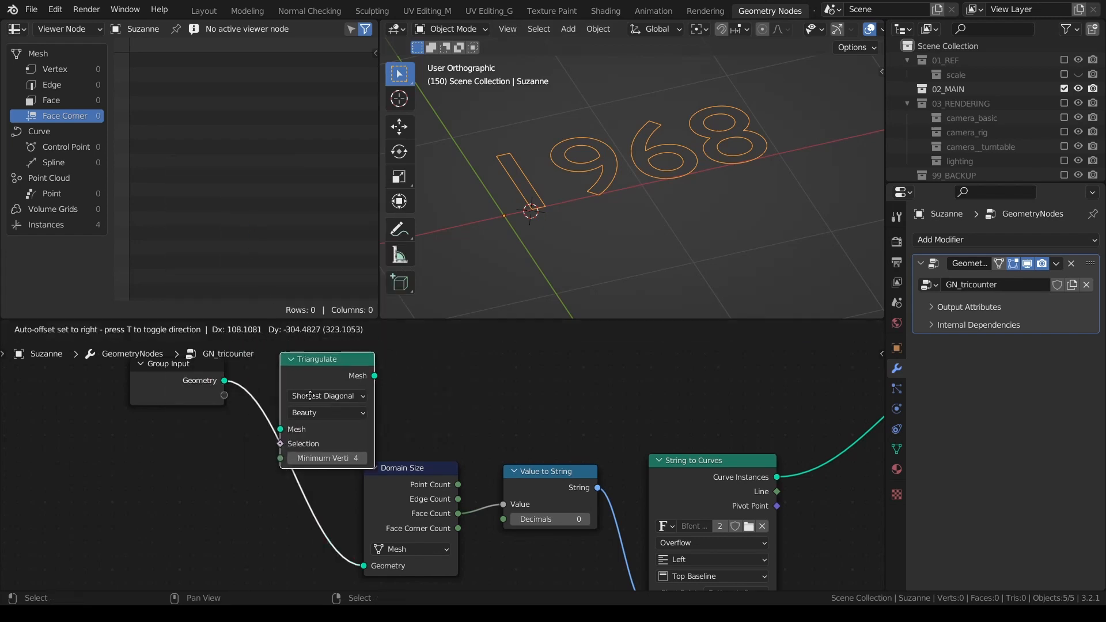
click(293, 442)
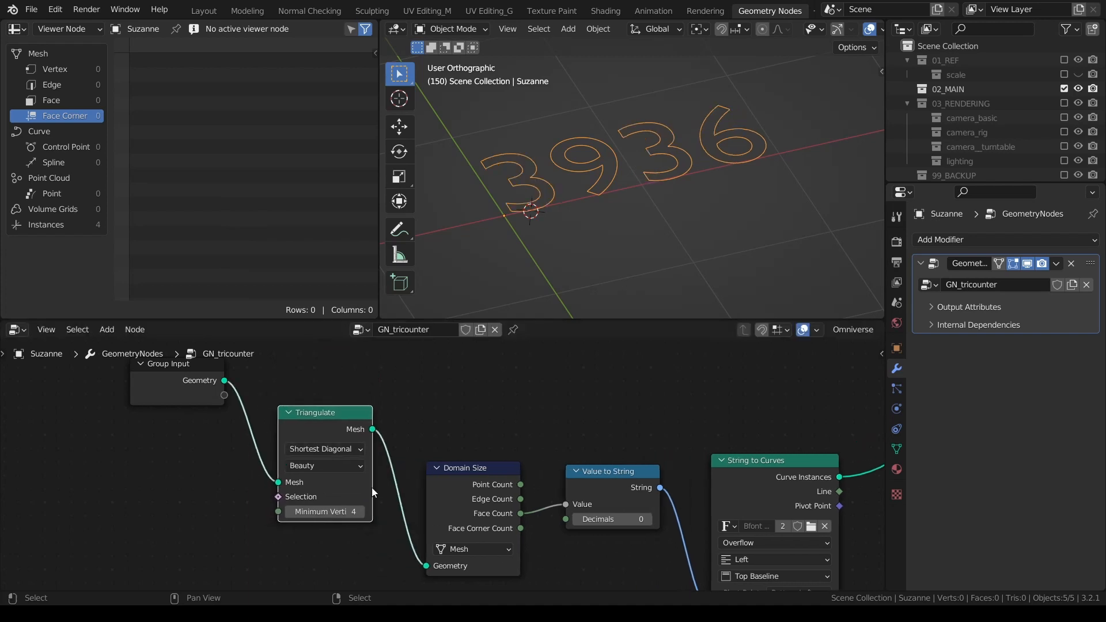
- Compare the text with Suzanne's triangle statistic in Edit Mode and return to Object Mode
middle_drag(428, 494, 424, 494)
middle_drag(674, 190, 649, 192)
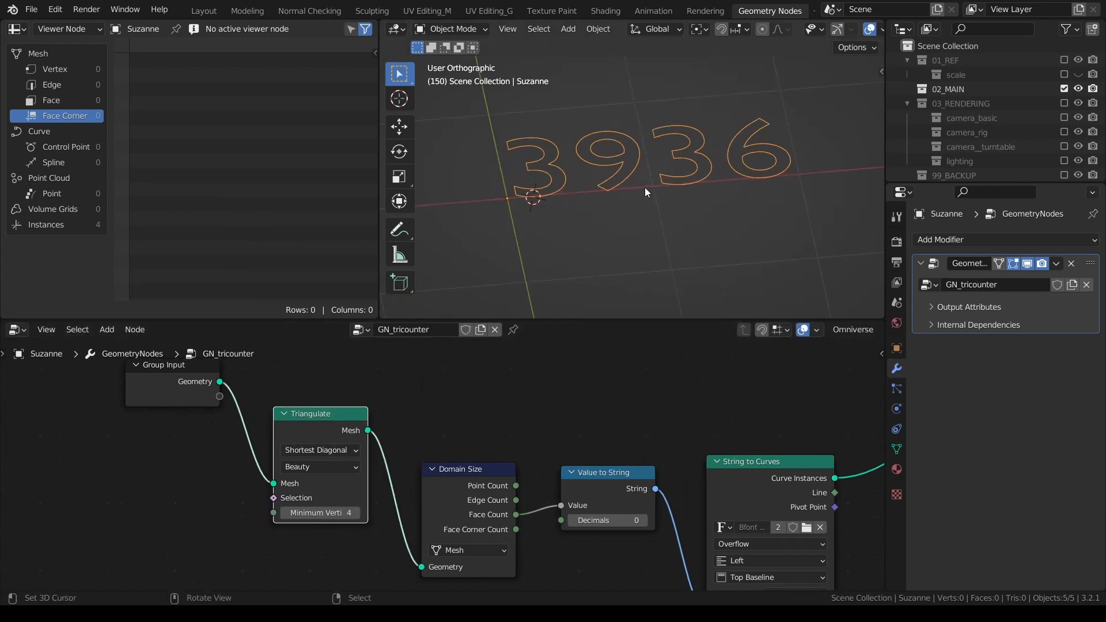
key(Tab)
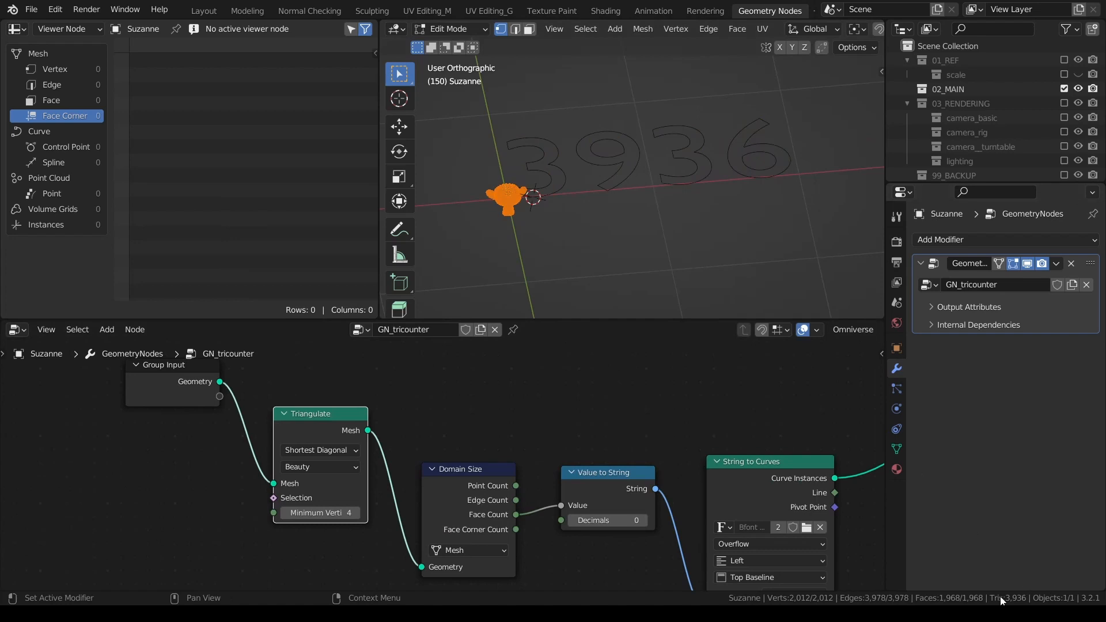
key(Tab)
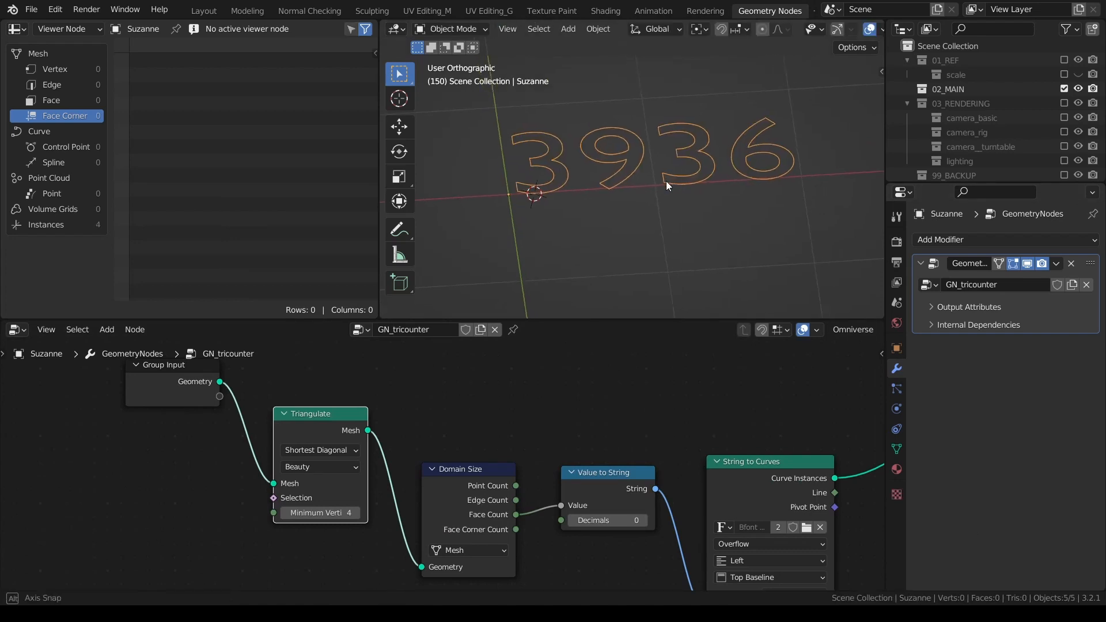
- Arrange Group Input, Triangulate, Domain Size, Value to String and String to Curves into a compact row with Group Input set apart above
scroll(286, 421, down, 1)
drag(326, 450, 314, 494)
drag(201, 390, 140, 396)
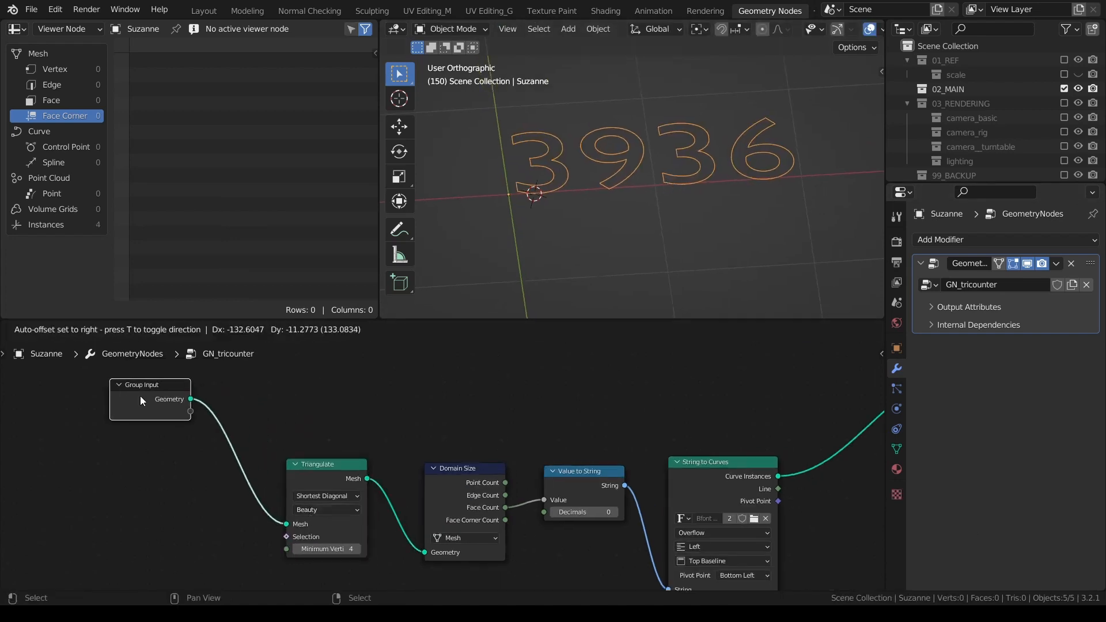
drag(440, 479, 424, 498)
drag(556, 468, 517, 490)
middle_drag(701, 505, 584, 492)
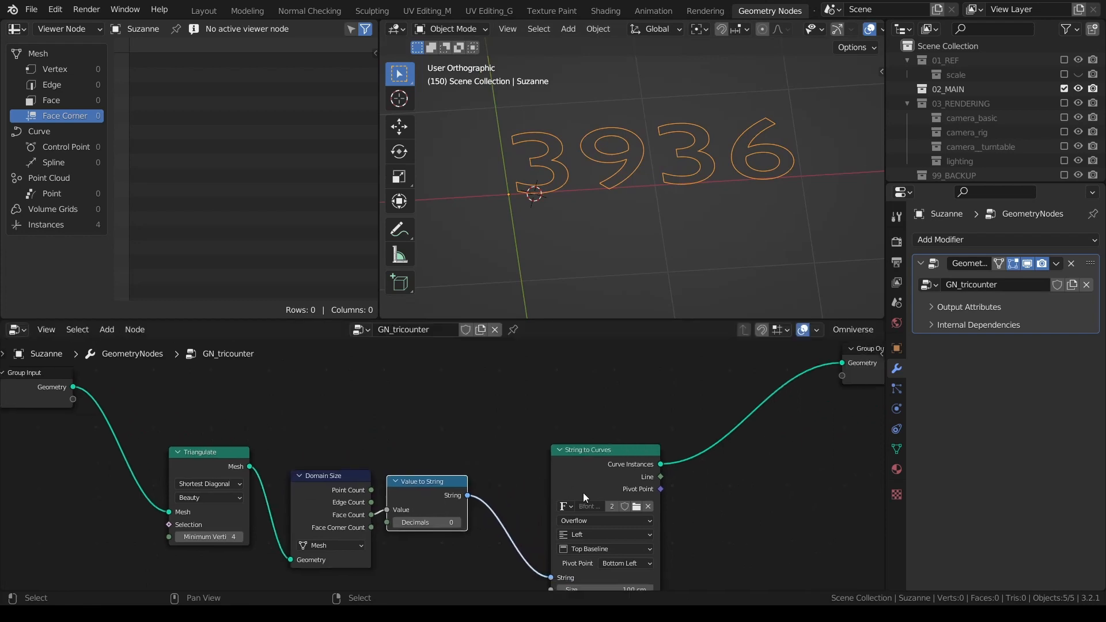
drag(582, 477, 518, 503)
- Move Group Output further away from String to Curves to leave room for more nodes between them
middle_drag(616, 497, 427, 487)
scroll(427, 488, down, 3)
middle_drag(688, 424, 621, 451)
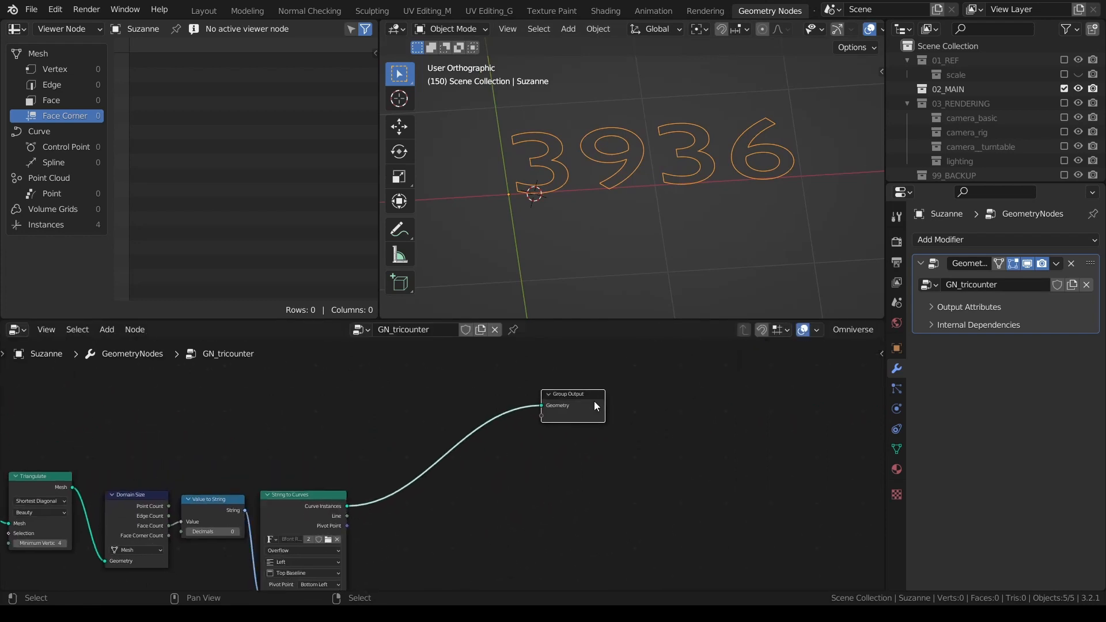
drag(594, 402, 676, 410)
middle_drag(444, 468, 588, 441)
scroll(590, 439, up, 1)
middle_drag(662, 443, 703, 430)
scroll(623, 410, up, 1)
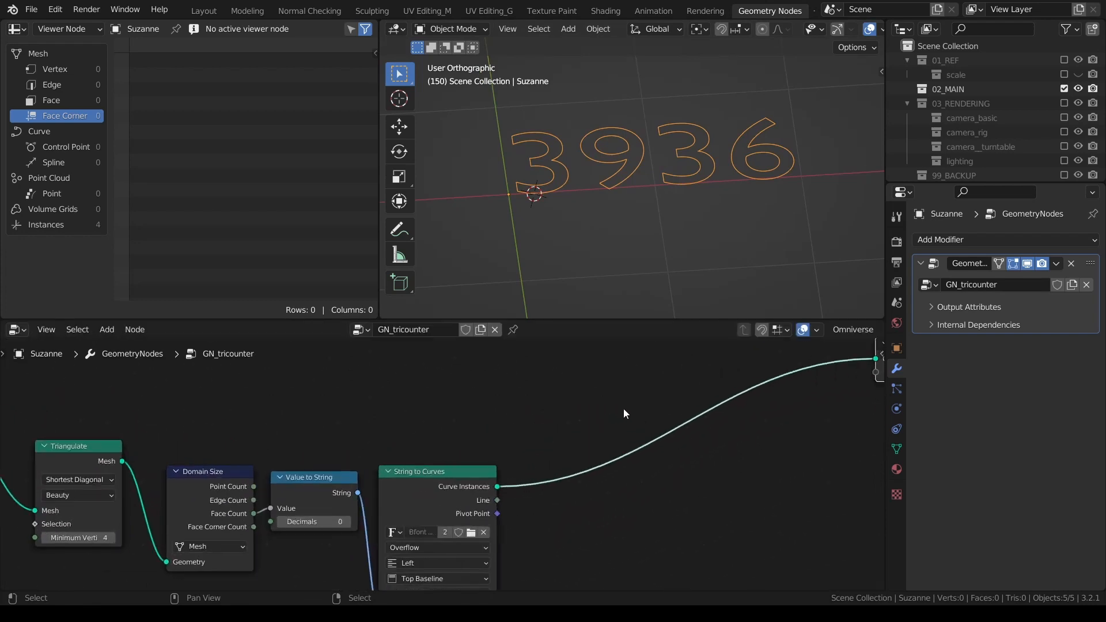
middle_drag(624, 410, 537, 410)
middle_drag(686, 183, 520, 194)
scroll(725, 244, down, 2)
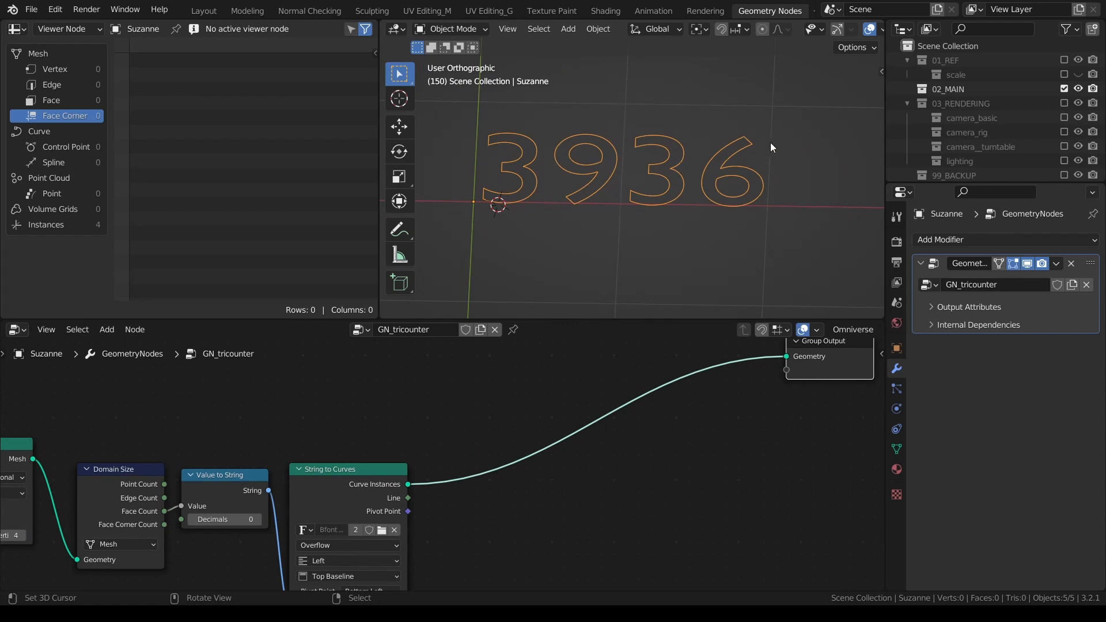
middle_drag(579, 391, 636, 397)
scroll(652, 250, down, 2)
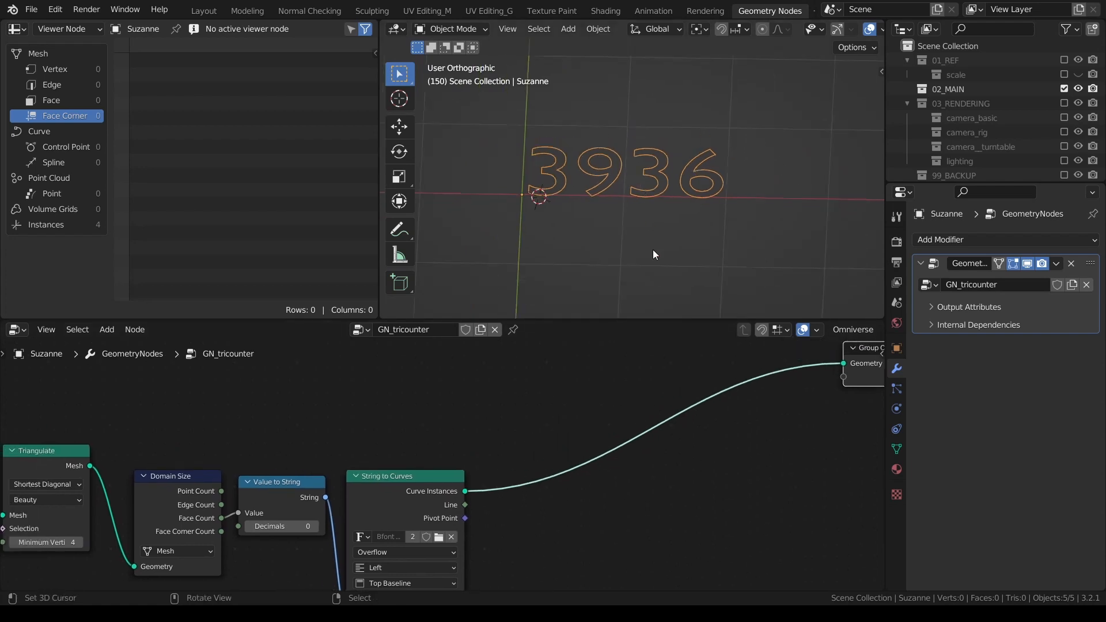
middle_drag(565, 397, 536, 395)
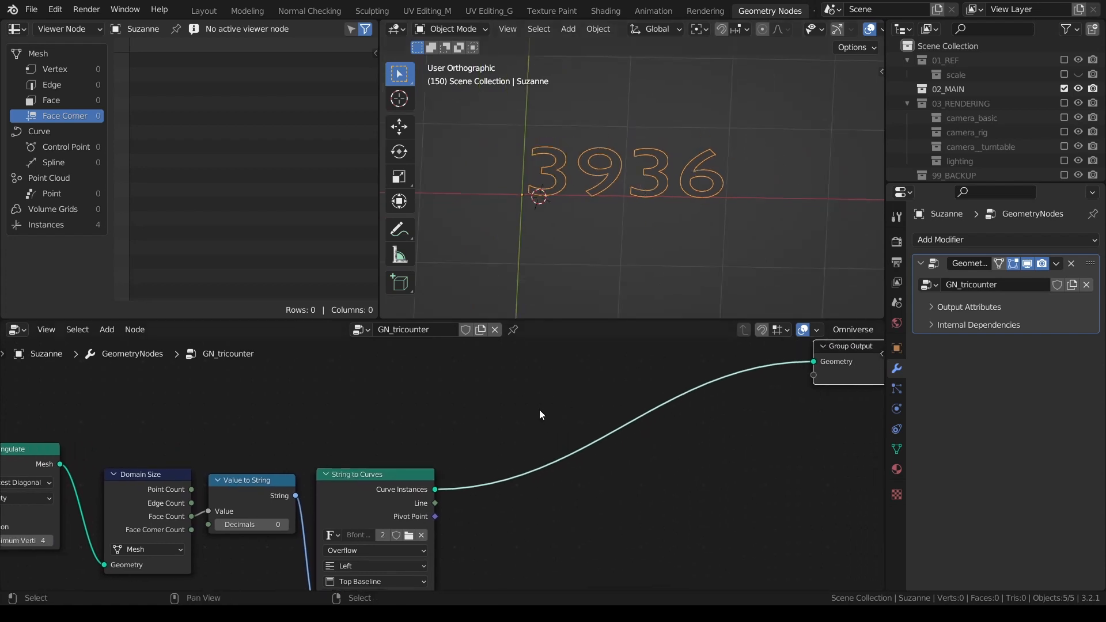
- Add a String node, place it directly below Value to String, and leave more room before String to Curves
key(shift+a)
click(474, 304)
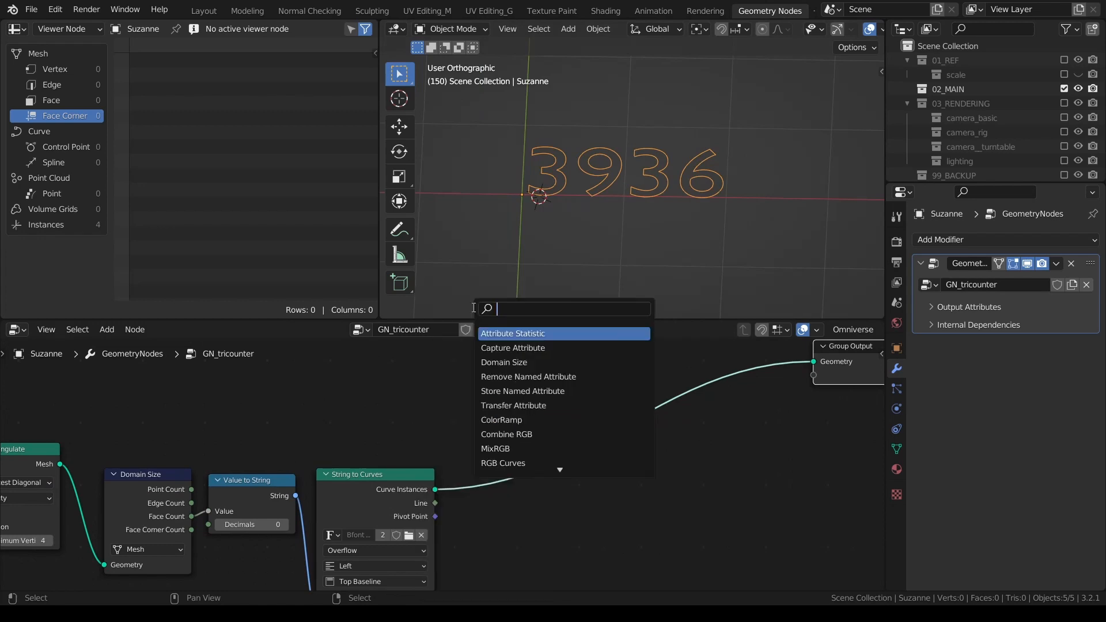
text(strin)
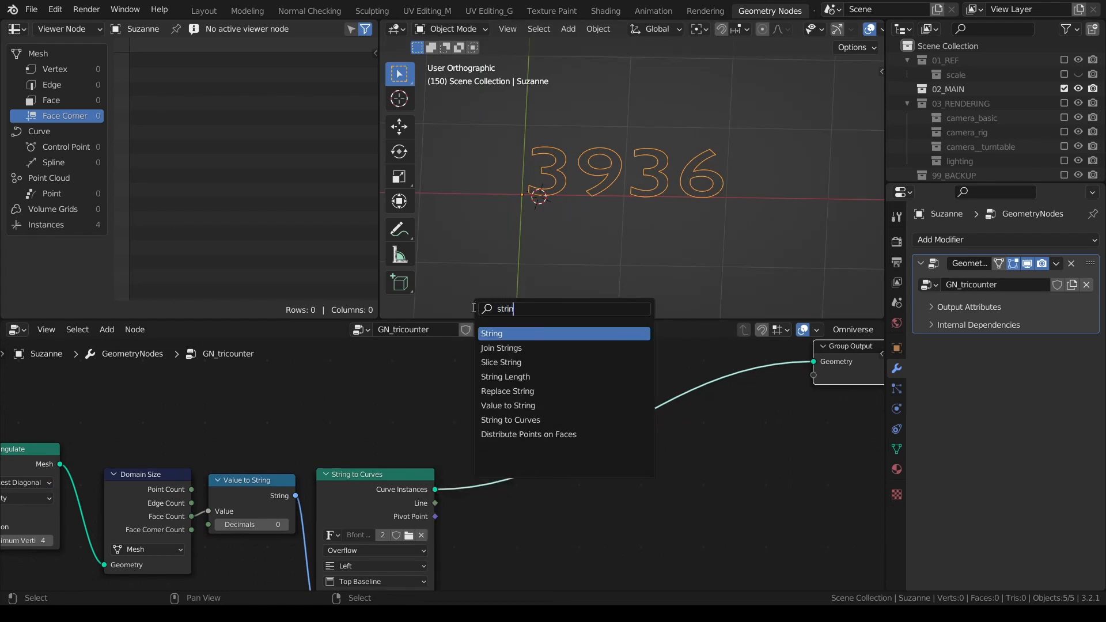
key(Return)
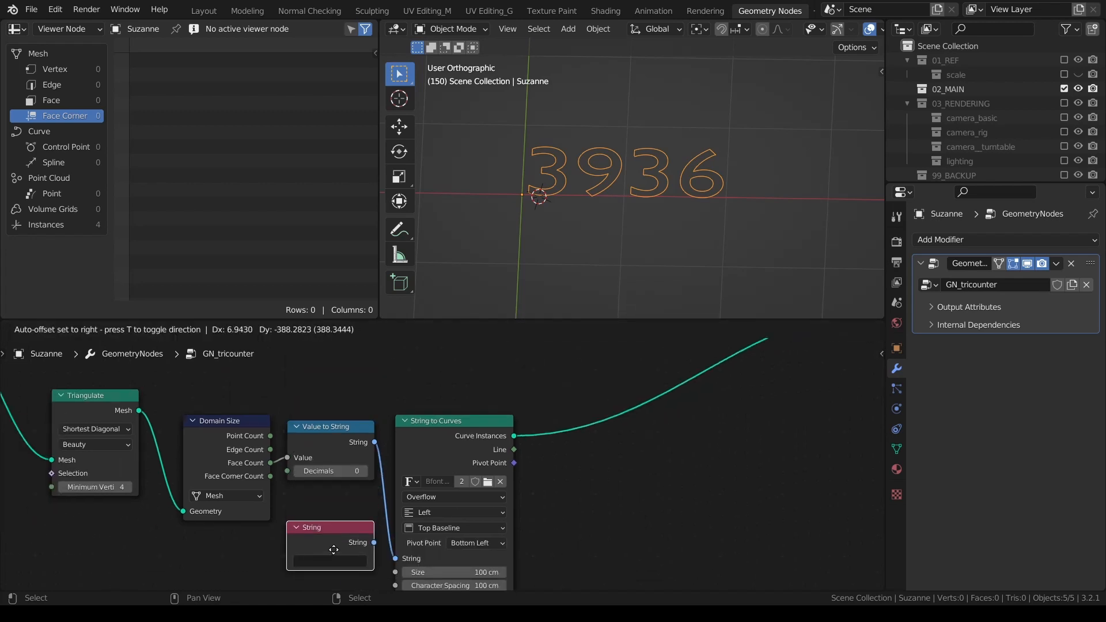
click(348, 492)
scroll(348, 492, up, 3)
key(g)
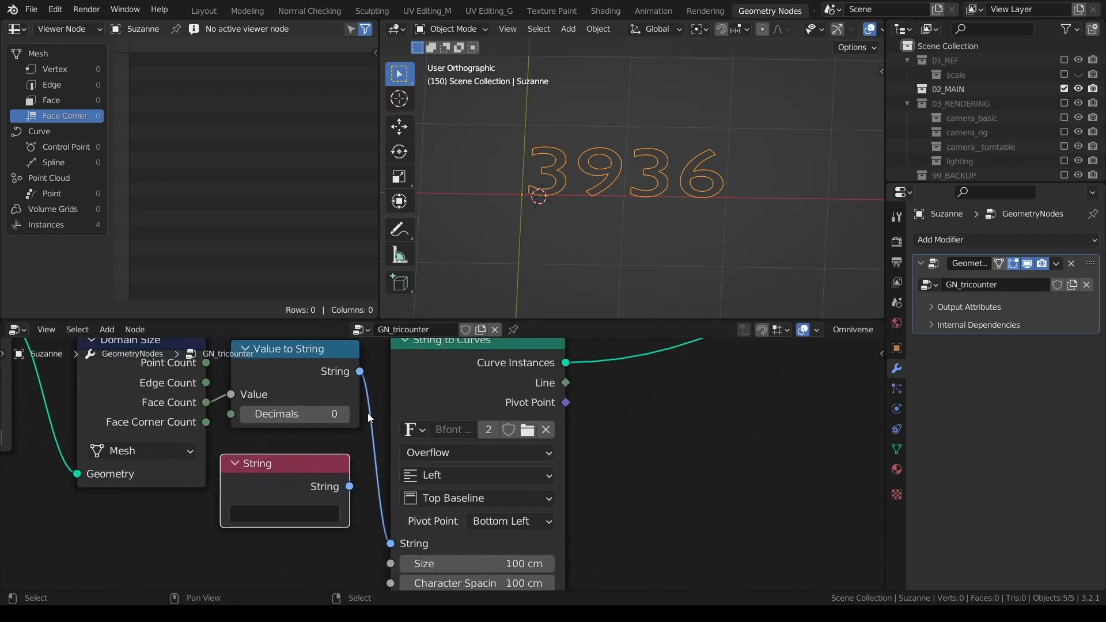
click(295, 484)
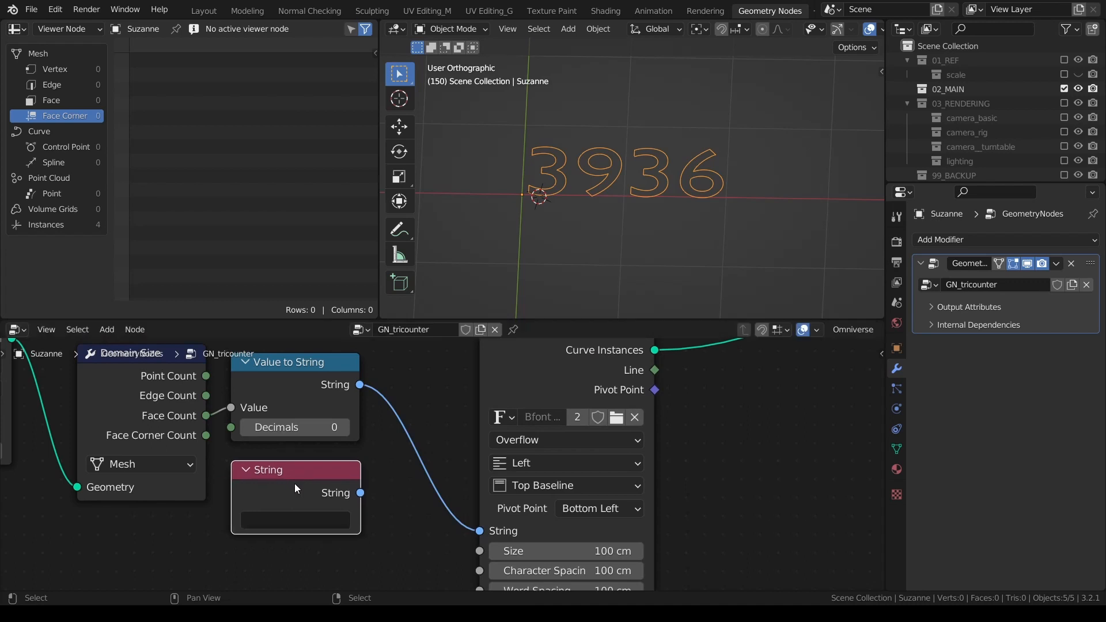
middle_drag(295, 482, 346, 476)
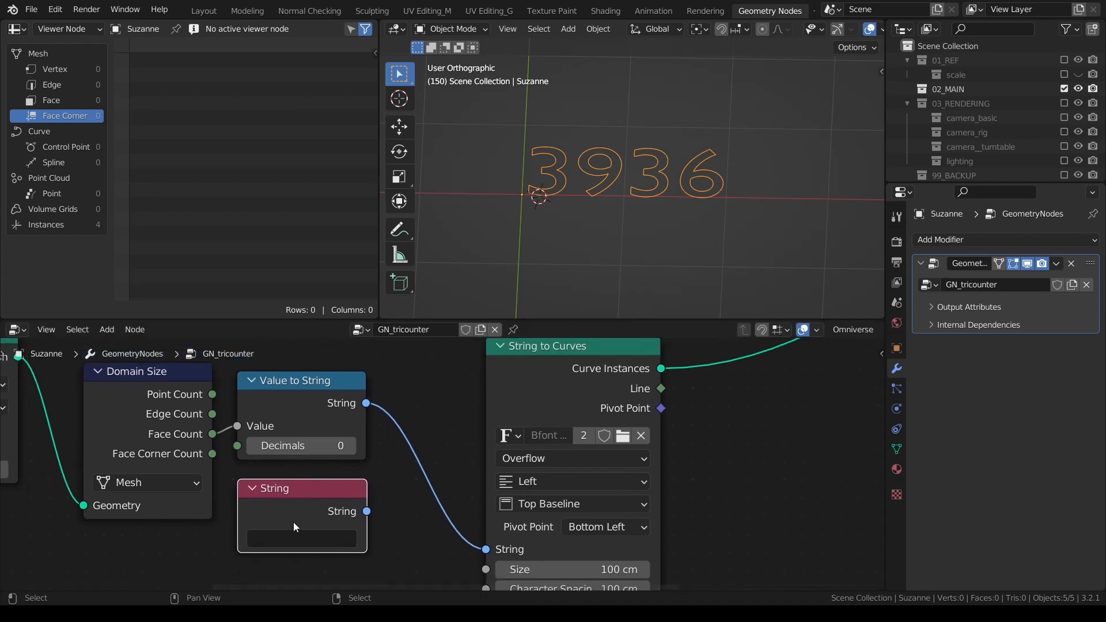
key(g)
click(295, 507)
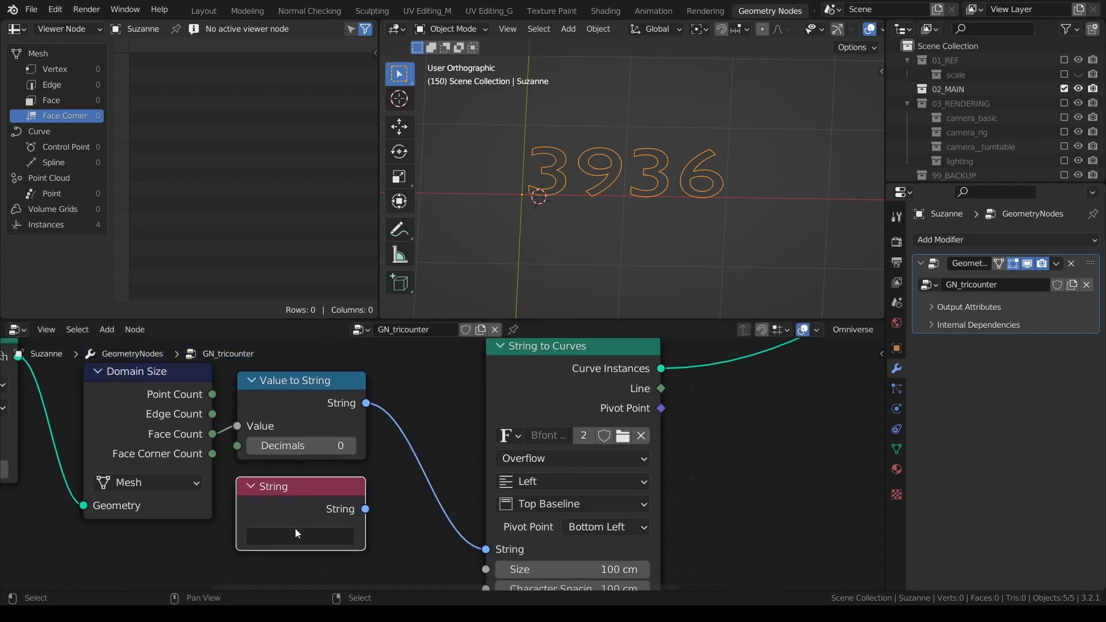
- Set the String node's text to "tris"
click(292, 535)
click(296, 508)
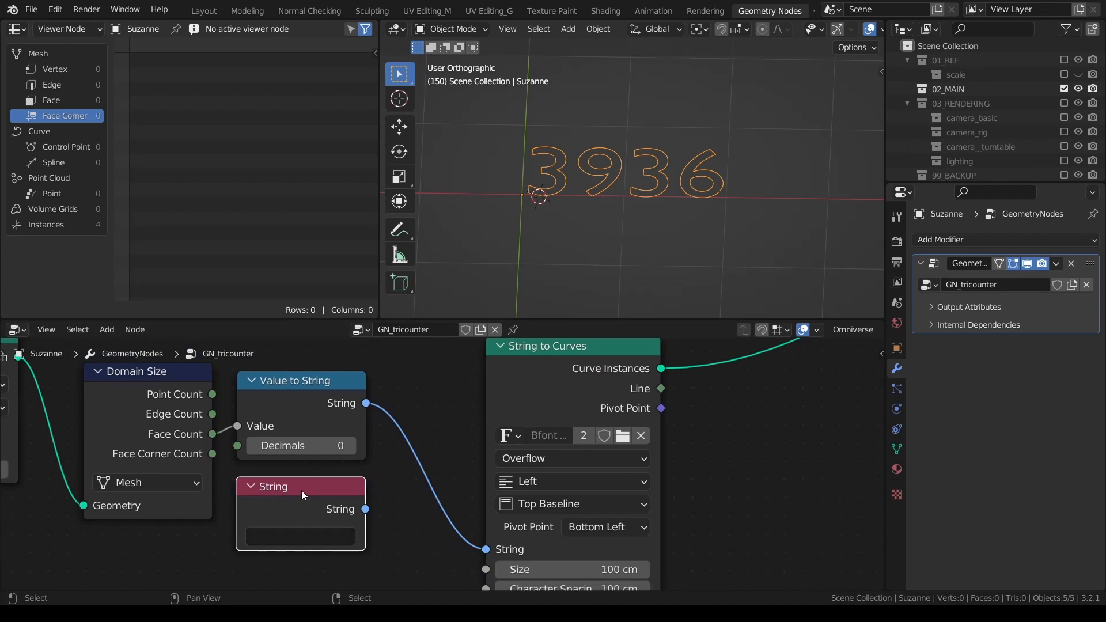
click(296, 534)
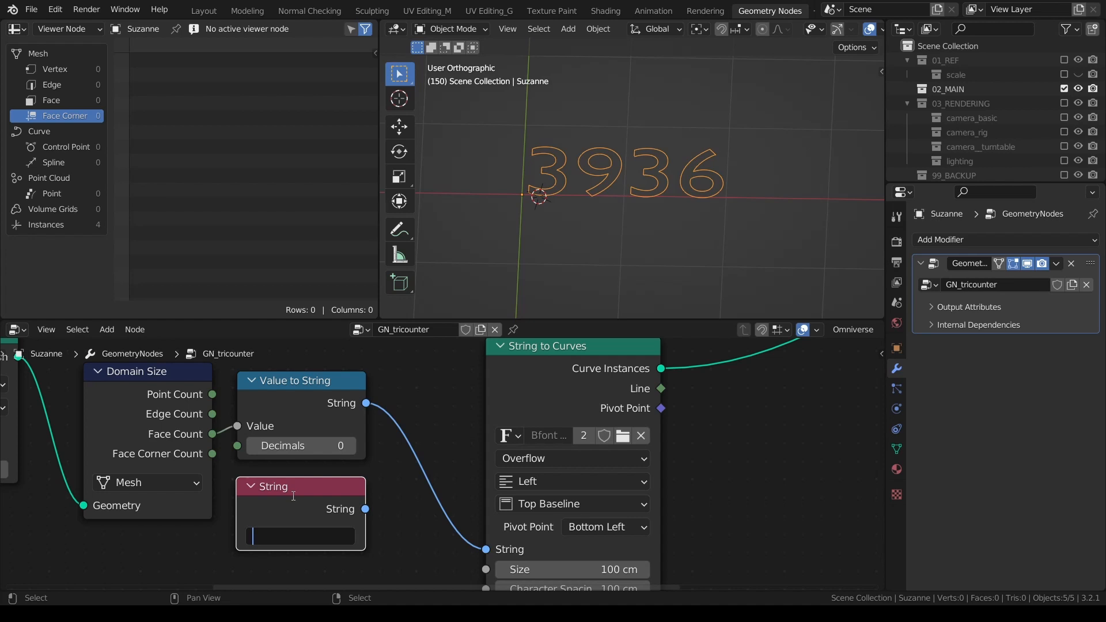
text(tris)
key(Return)
- Move String to Curves further away from the string nodes and adjust the String node's position under Value to String
middle_drag(472, 424, 449, 434)
drag(510, 381, 542, 375)
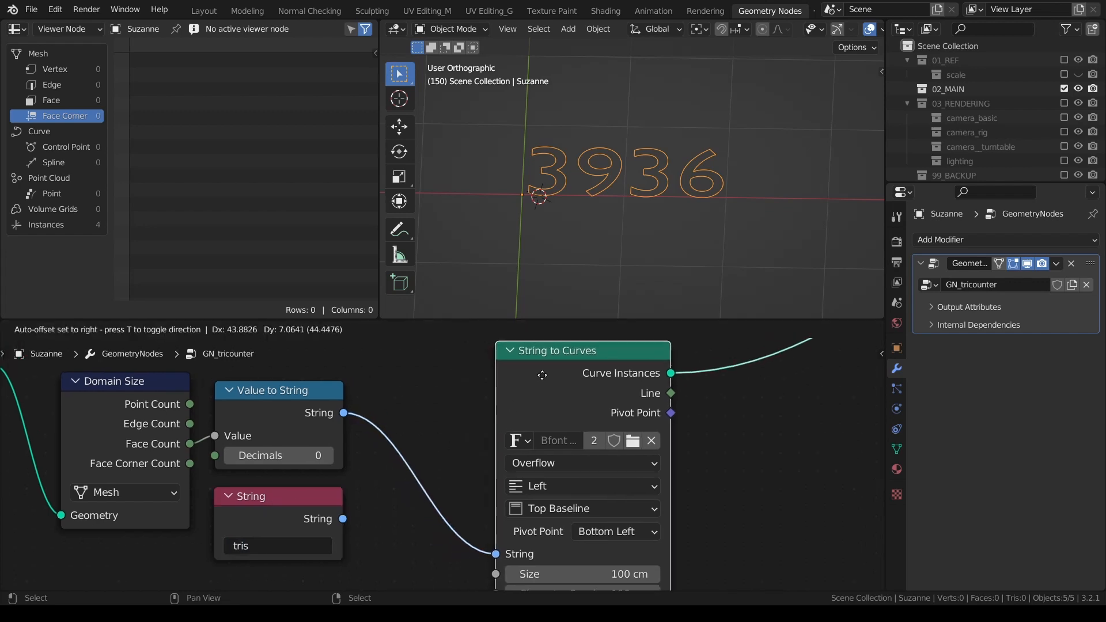
middle_drag(302, 500, 374, 484)
click(346, 504)
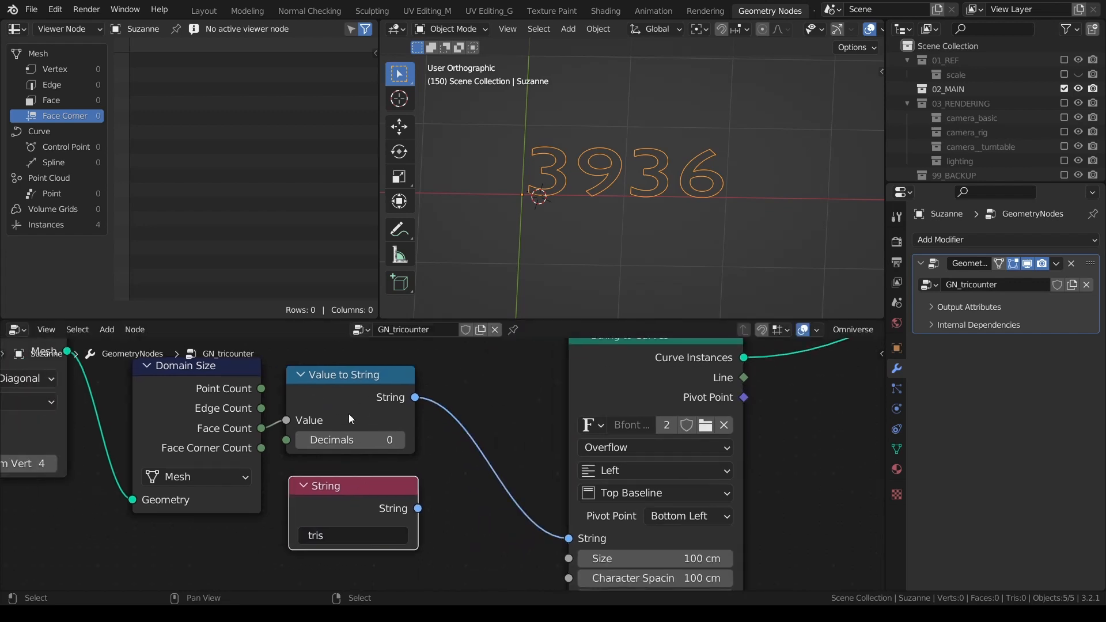
middle_drag(360, 408, 348, 418)
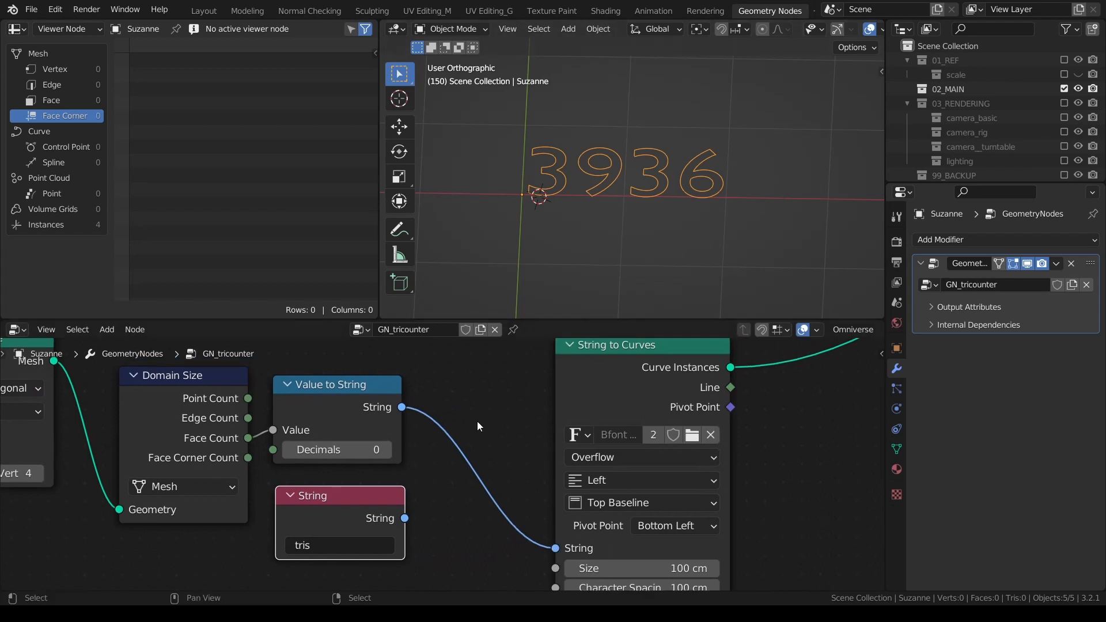
- Insert a Join Strings node on the link between Value to String and String to Curves
key(shift+s)
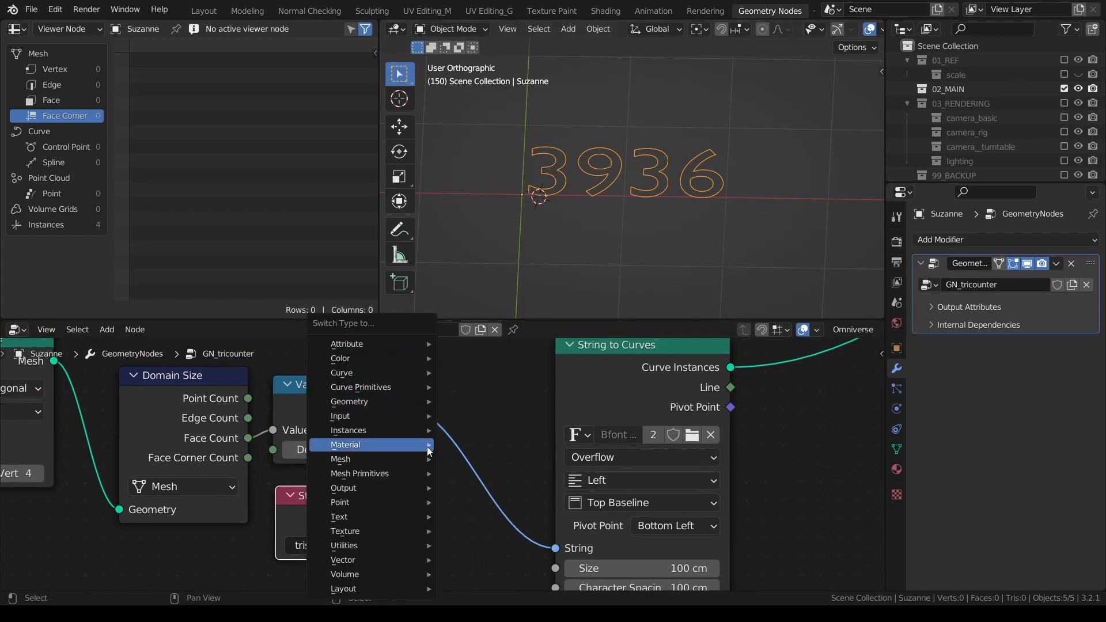
click(500, 365)
key(shift+a)
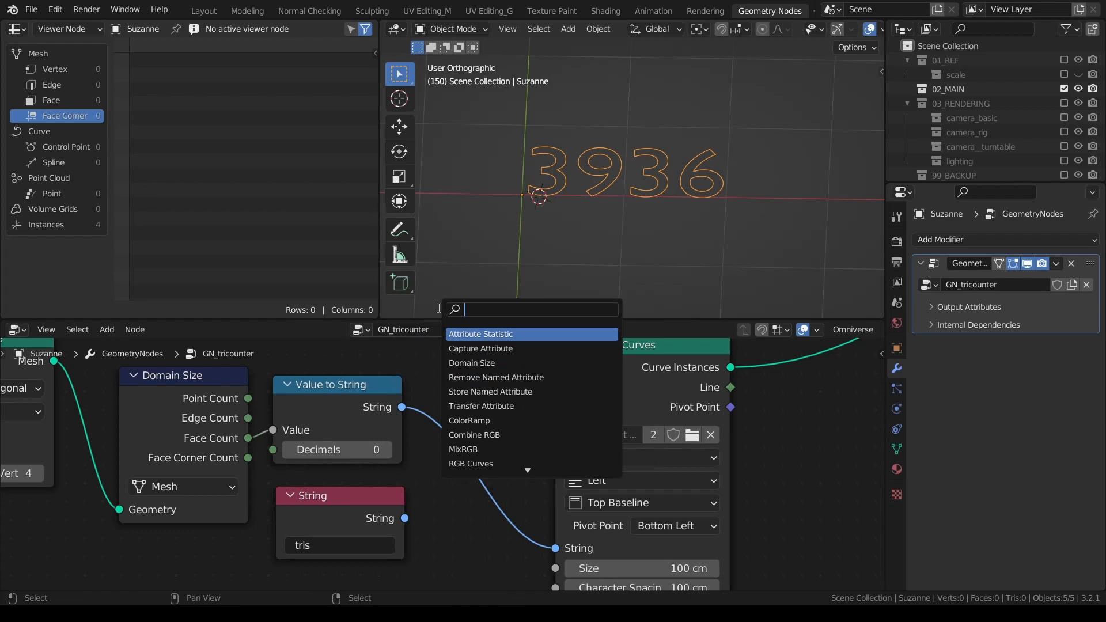
text(join)
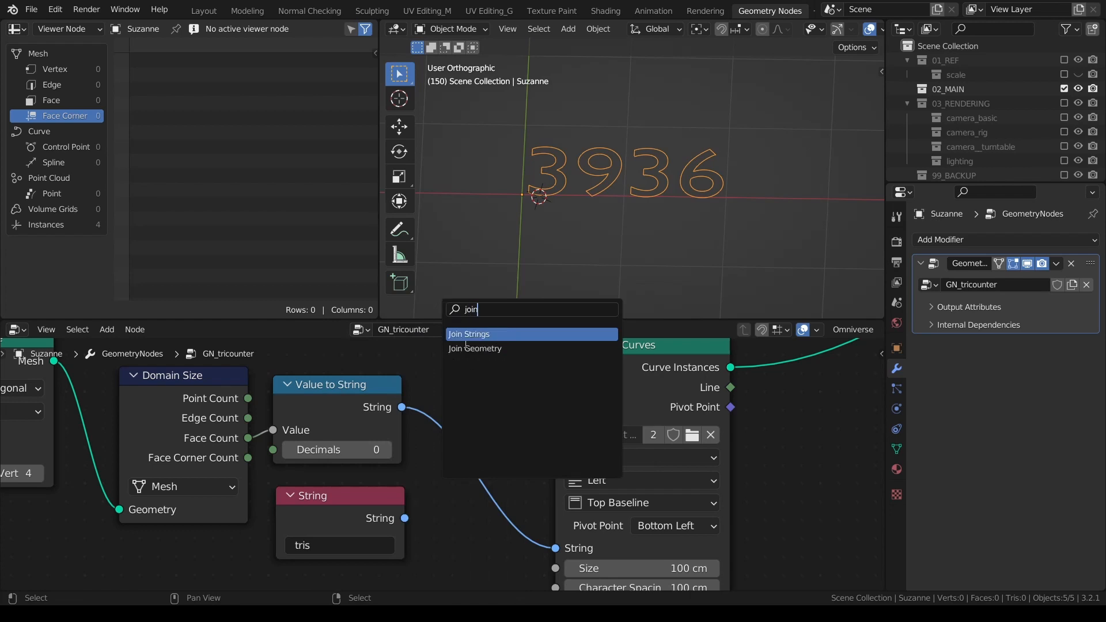
click(466, 340)
click(423, 521)
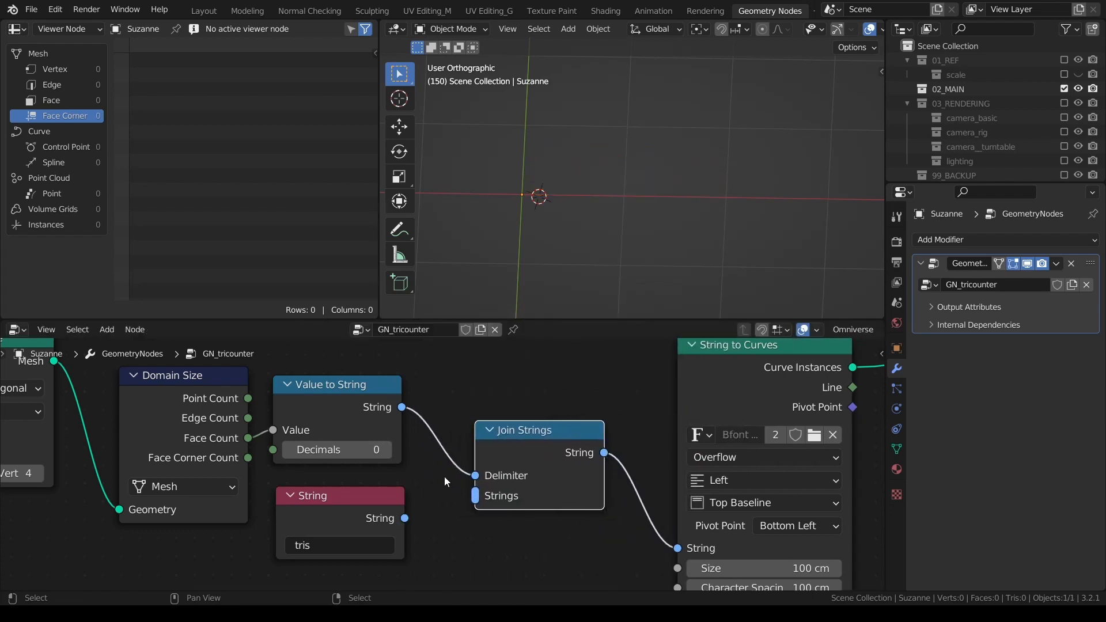
- Feed Value to String and then the "tris" String node into the Strings input of Join Strings
mouse_move(476, 476)
mouse_down()
mouse_move(461, 492)
mouse_move(475, 496)
mouse_up()
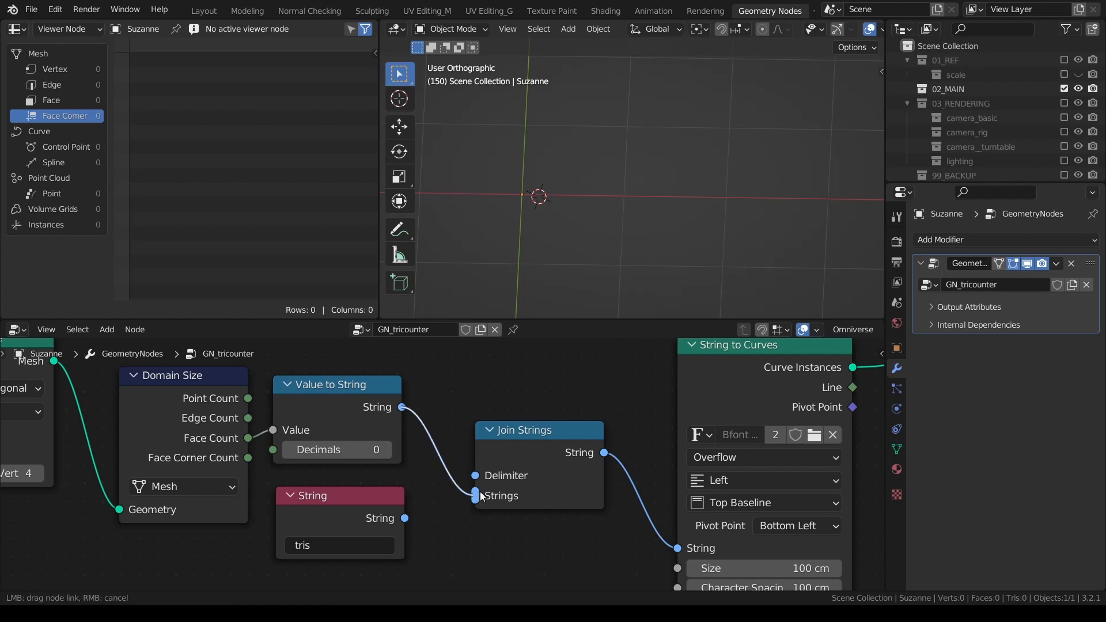
drag(405, 518, 475, 497)
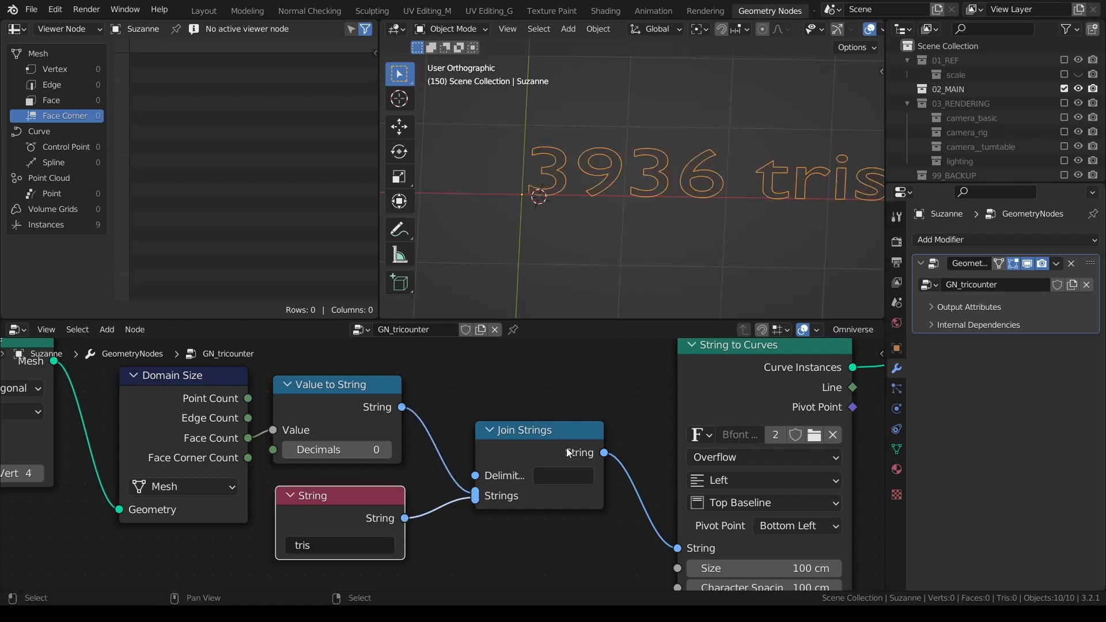
scroll(746, 218, up, 2)
middle_drag(742, 167, 669, 232)
scroll(644, 450, down, 7)
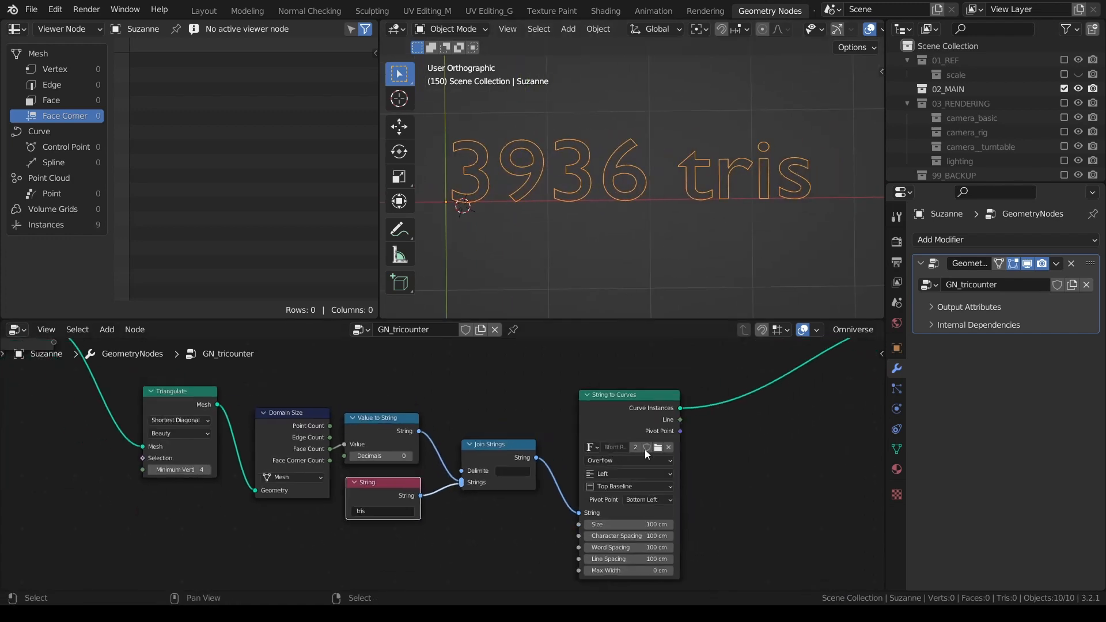
- Insert a Fill Curve node on the link between String to Curves and Group Output
middle_drag(645, 449, 508, 482)
scroll(519, 203, down, 1)
scroll(520, 204, down, 5)
middle_drag(610, 477, 533, 471)
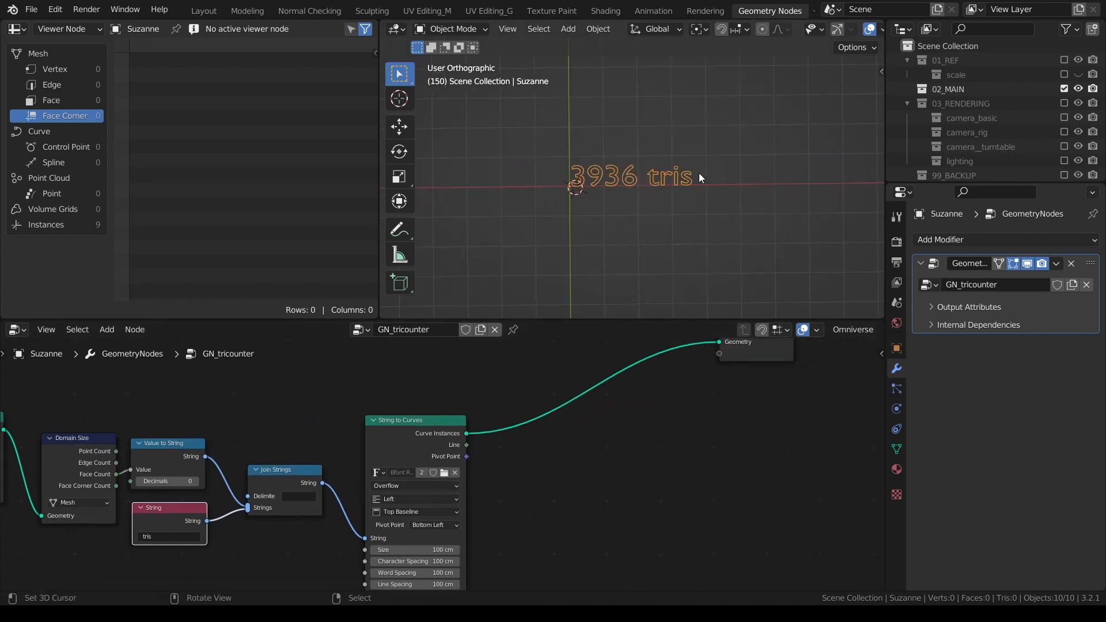
middle_drag(701, 191, 622, 270)
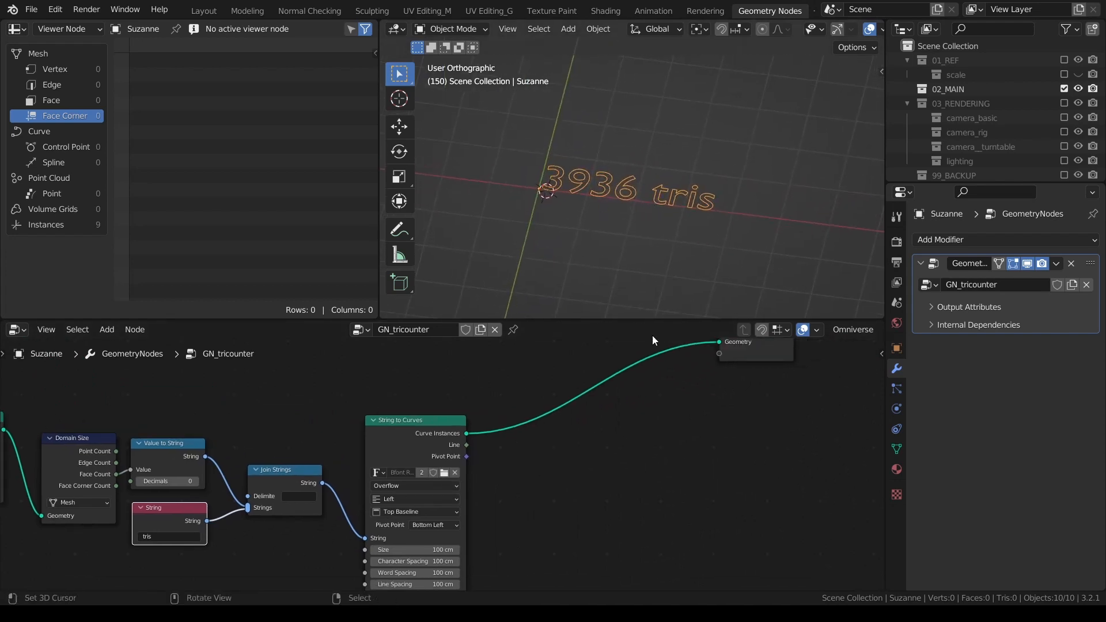
key(shift+a)
click(581, 310)
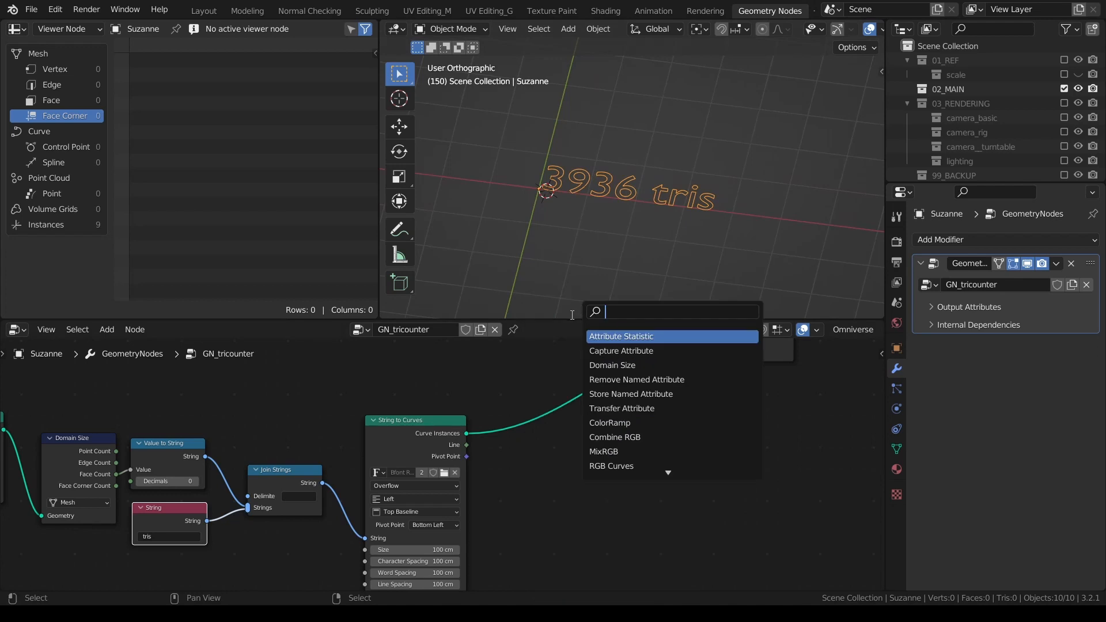
text(fill)
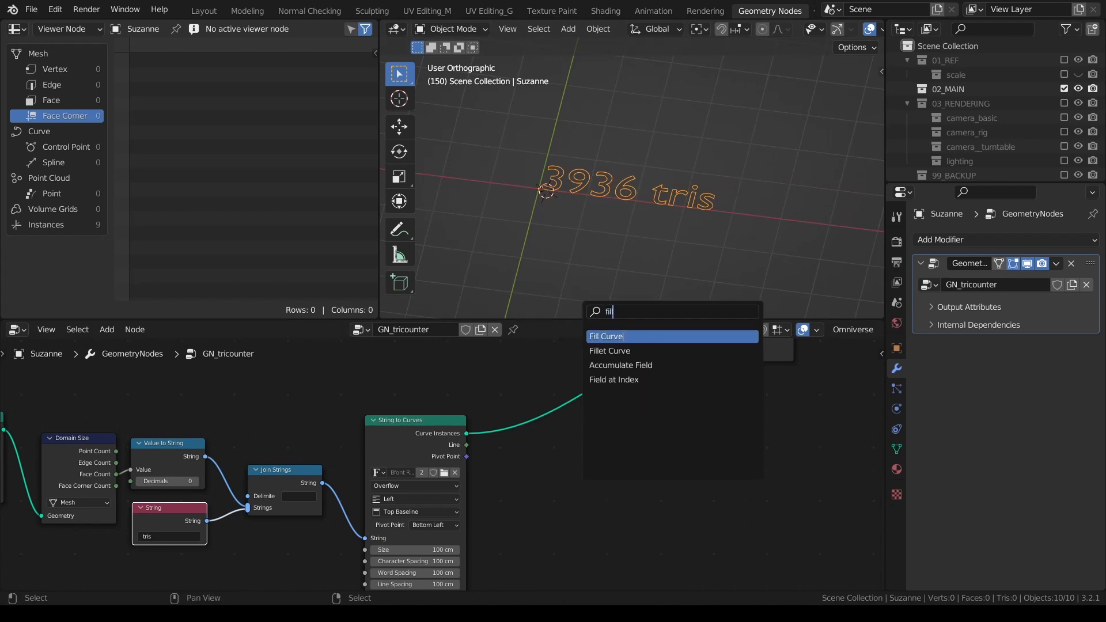
key(Return)
click(546, 415)
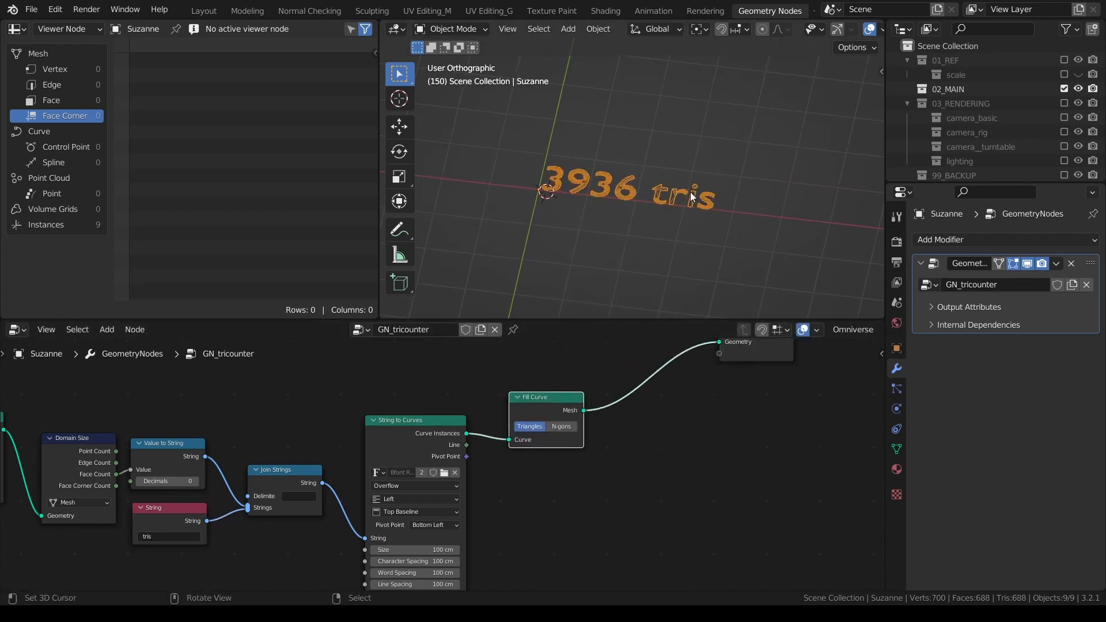
- Switch the 3D viewport to Solid shading to show the filled text
key(Tab)
key(Tab)
scroll(857, 31, down, 3)
click(865, 30)
middle_drag(457, 305, 484, 317)
scroll(683, 144, up, 4)
scroll(597, 371, up, 1)
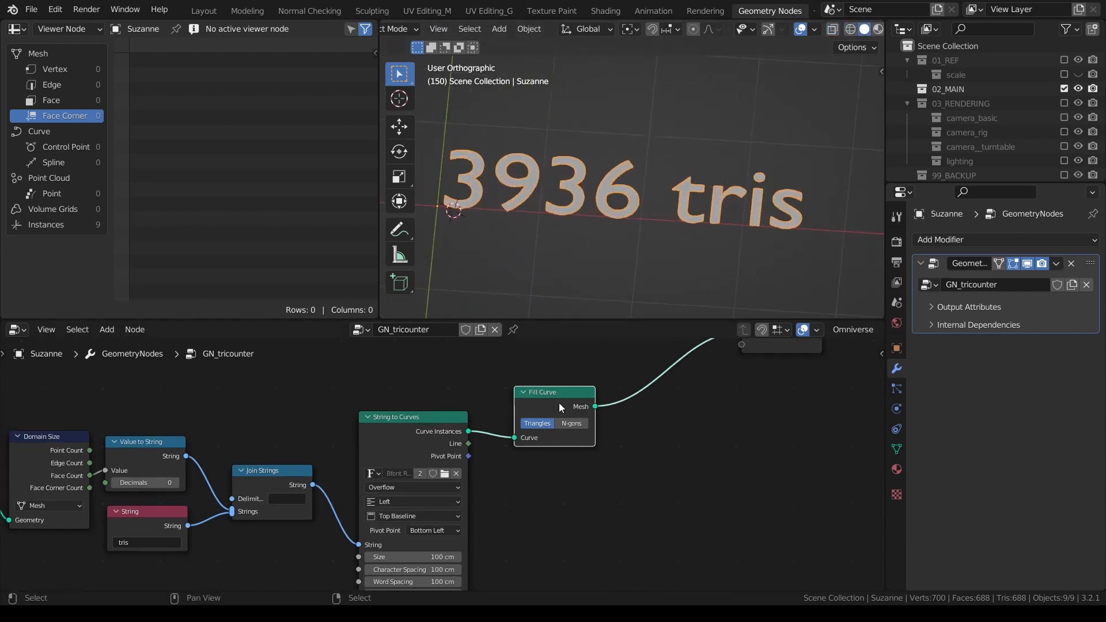
- Mute and unmute the Fill Curve node to compare the text with and without its fill
key(m)
mouse_move(622, 234)
middle_down()
mouse_move(510, 143)
mouse_move(675, 269)
mouse_move(782, 220)
mouse_move(779, 158)
mouse_move(610, 204)
mouse_move(669, 216)
mouse_move(634, 198)
mouse_move(699, 192)
mouse_move(729, 173)
mouse_move(618, 234)
middle_up()
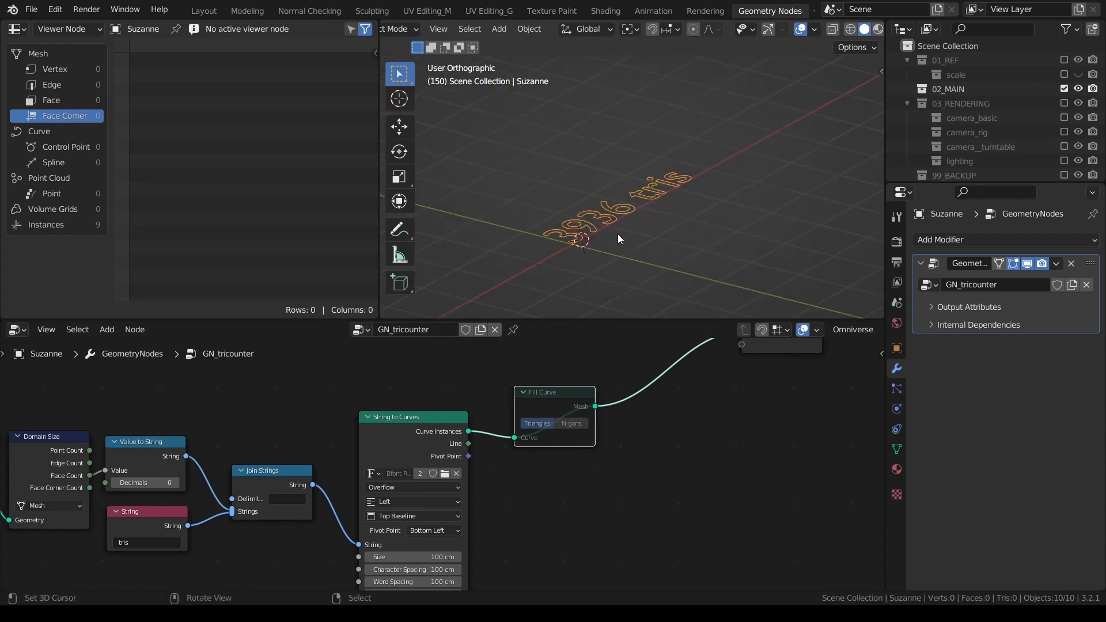
key(m)
key(m)
key(Home)
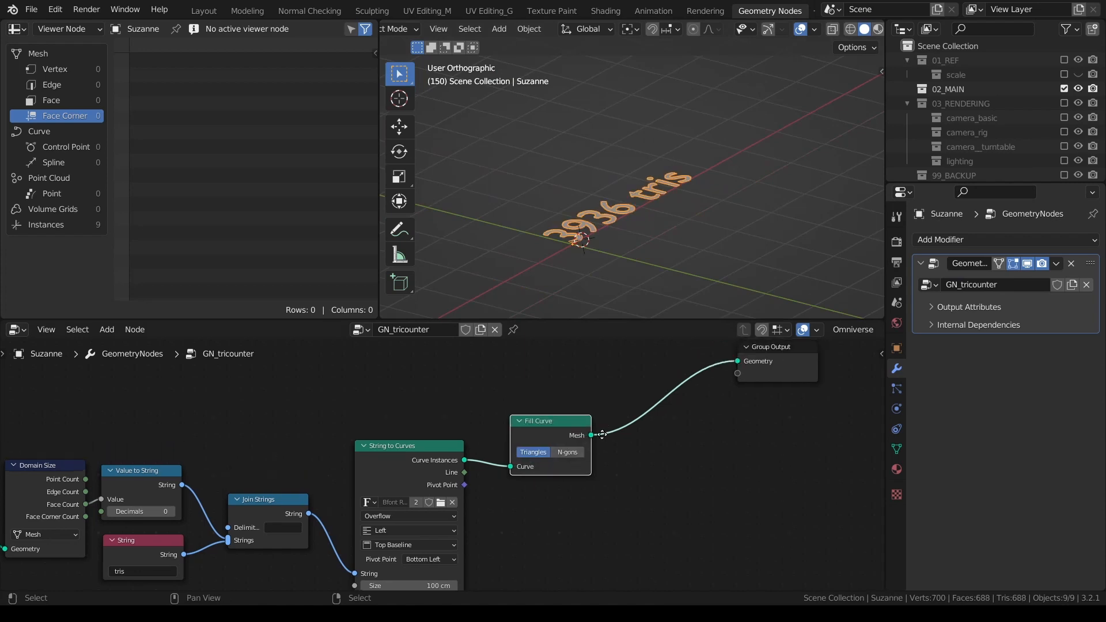
- Place Fill Curve close beside String to Curves, reposition Group Output, and raise Group Input above the node row
drag(527, 459, 518, 482)
click(756, 415)
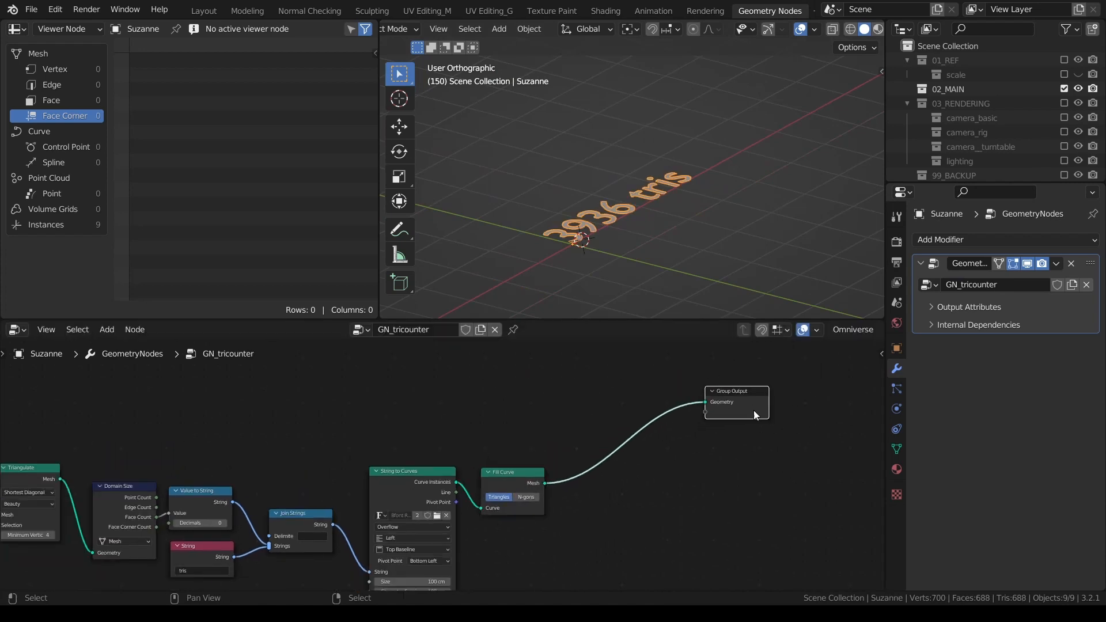
key(Home)
scroll(666, 223, up, 4)
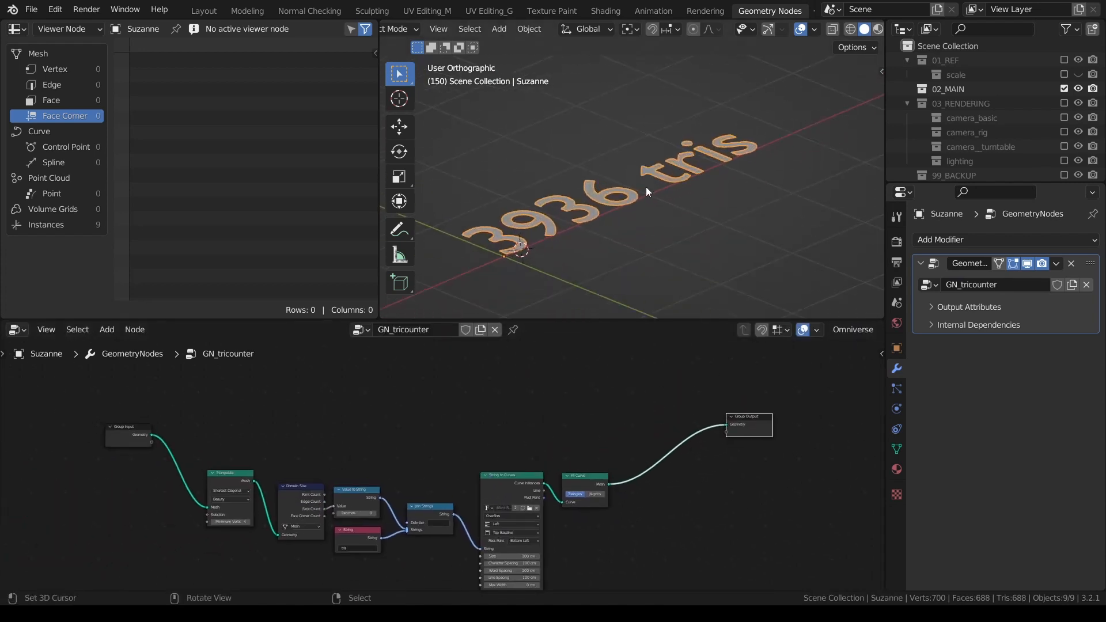
scroll(645, 189, up, 1)
click(115, 430)
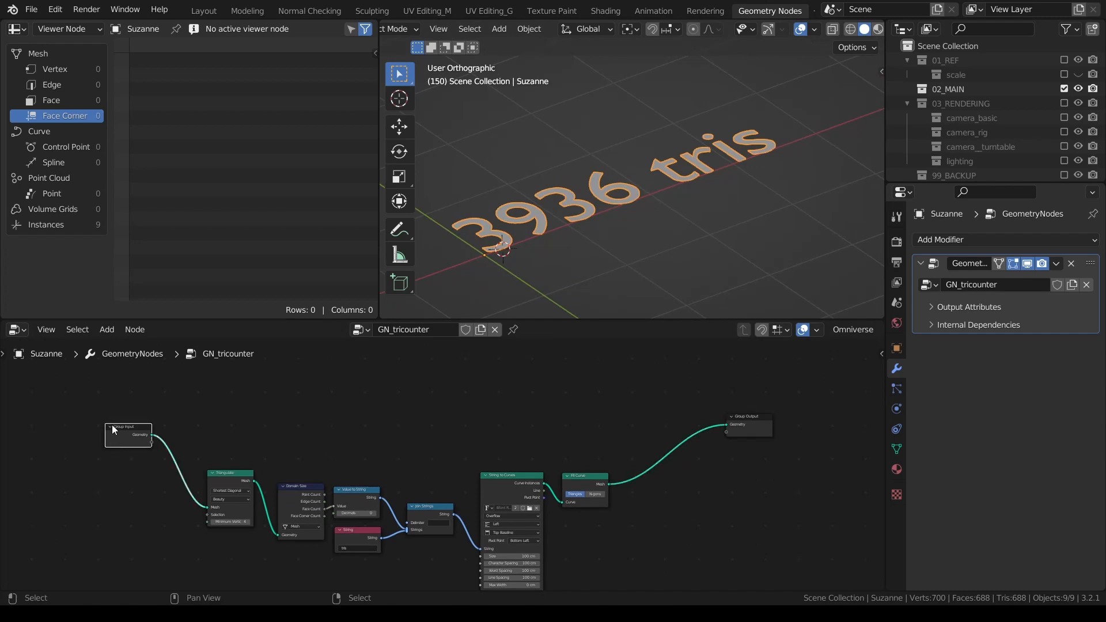
drag(118, 427, 122, 402)
scroll(624, 182, up, 1)
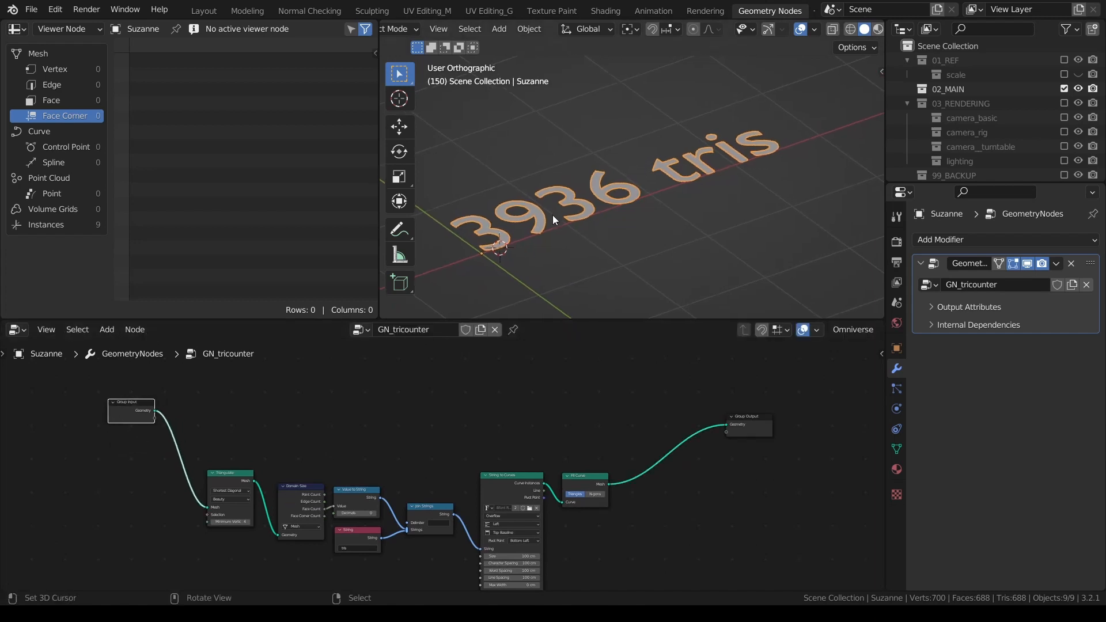
- Add a Join Geometry node on the link between Fill Curve and Group Output
key(shift+s)
mouse_move(434, 344)
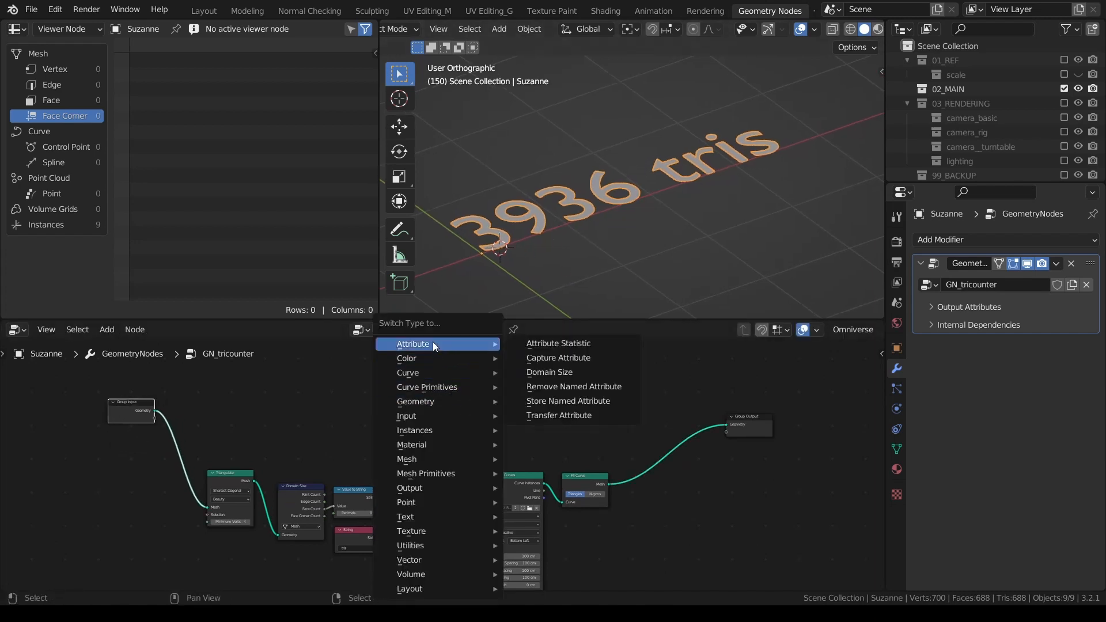
key(F3)
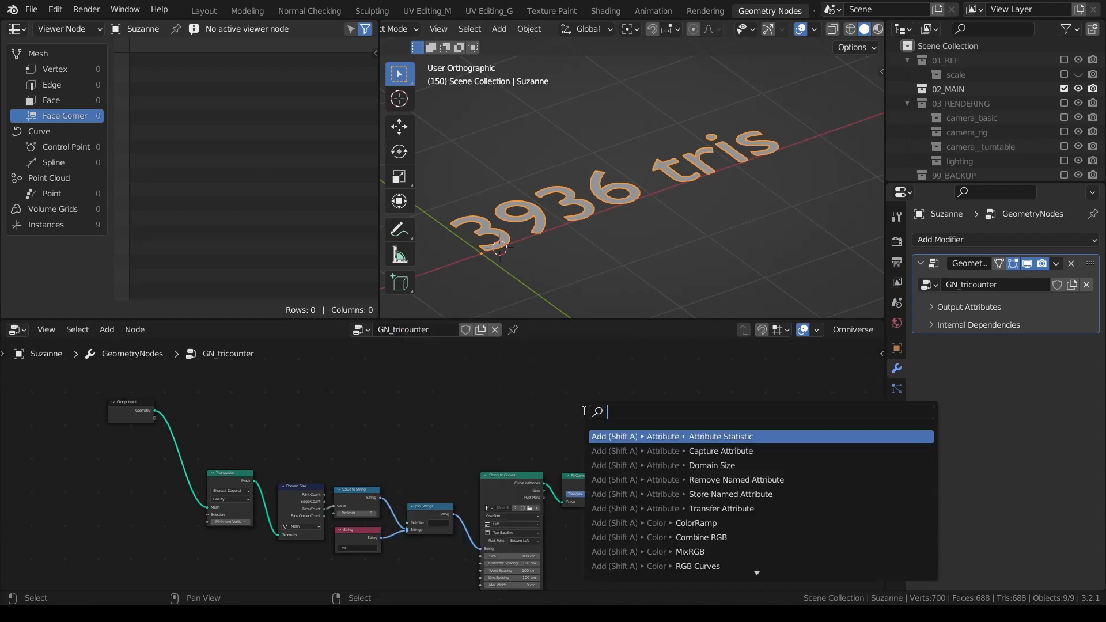
text(join)
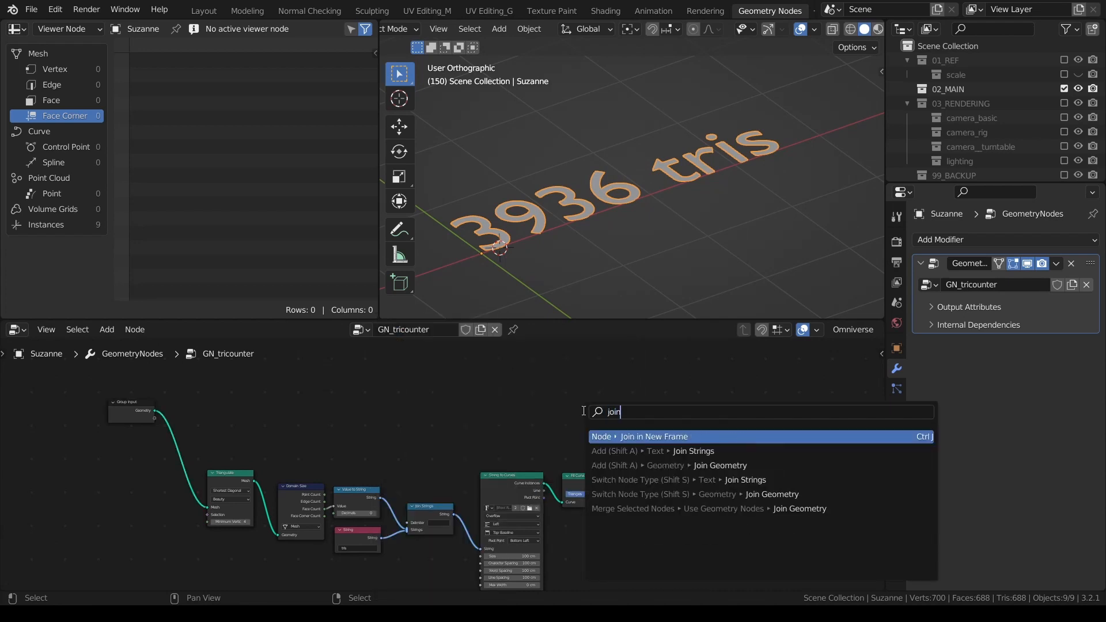
click(680, 465)
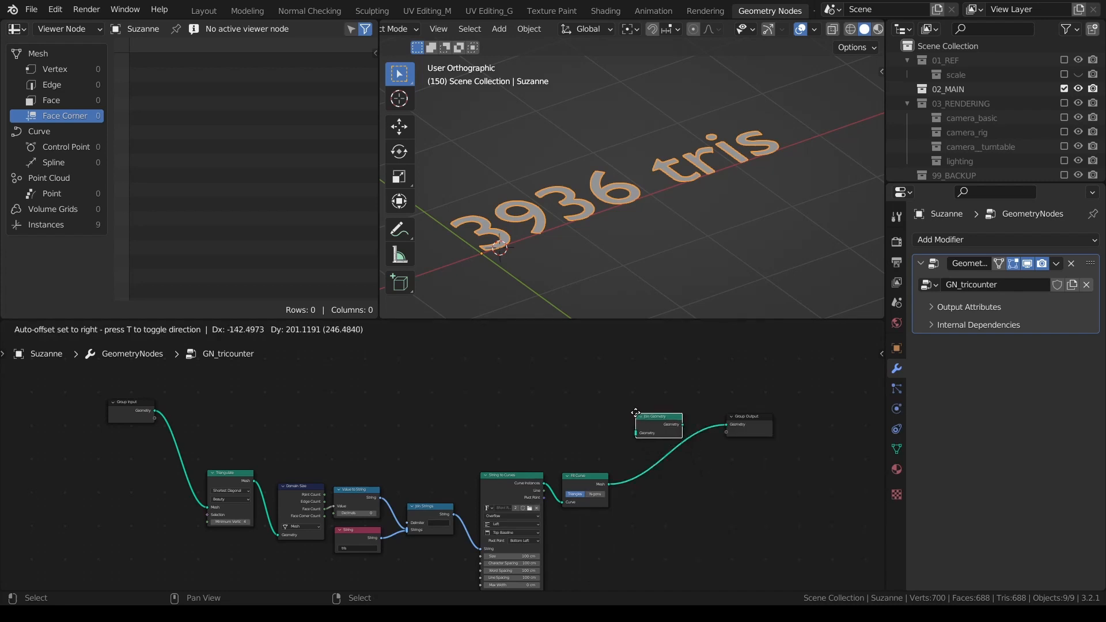
click(634, 412)
- Feed Group Input's geometry and Fill Curve's mesh into the Join Geometry node
scroll(151, 430, up, 1)
drag(132, 407, 651, 429)
drag(622, 486, 682, 409)
middle_drag(602, 230, 593, 182)
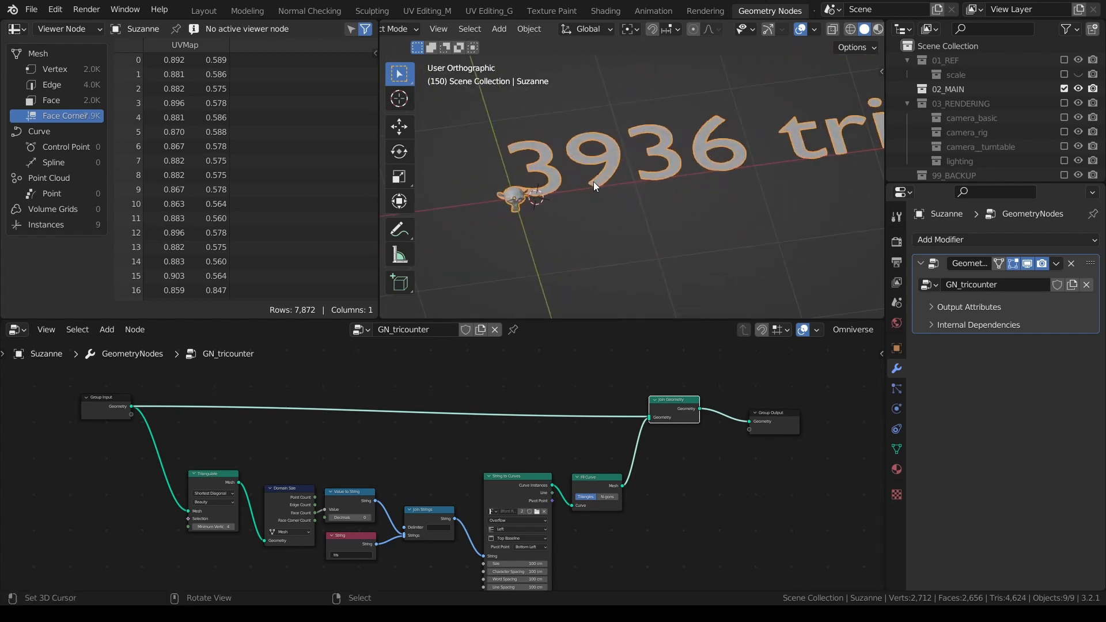
- Move Group Output and Join Geometry farther from Fill Curve to space out the end of the node chain
scroll(593, 182, down, 2)
middle_drag(646, 589, 501, 565)
drag(652, 393, 733, 393)
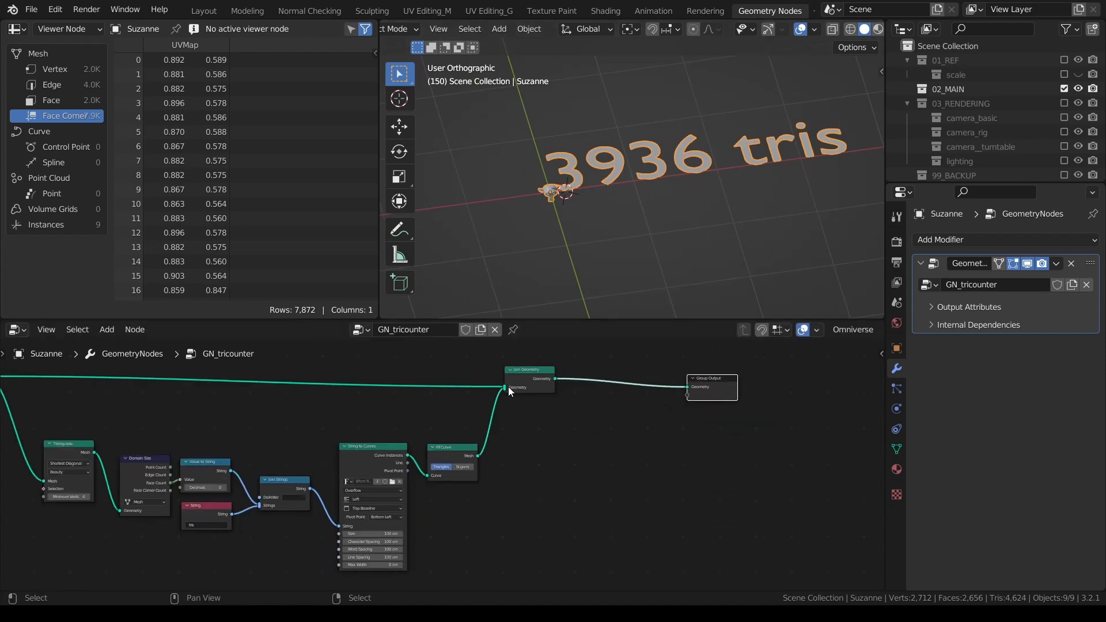
drag(524, 390, 569, 395)
middle_drag(517, 426, 608, 410)
scroll(607, 406, up, 1)
- Examine Suzanne and the start of the text label up close from several viewport angles
middle_drag(567, 238, 659, 182)
scroll(608, 220, up, 1)
scroll(609, 220, up, 1)
scroll(663, 223, up, 2)
middle_drag(664, 229, 585, 259)
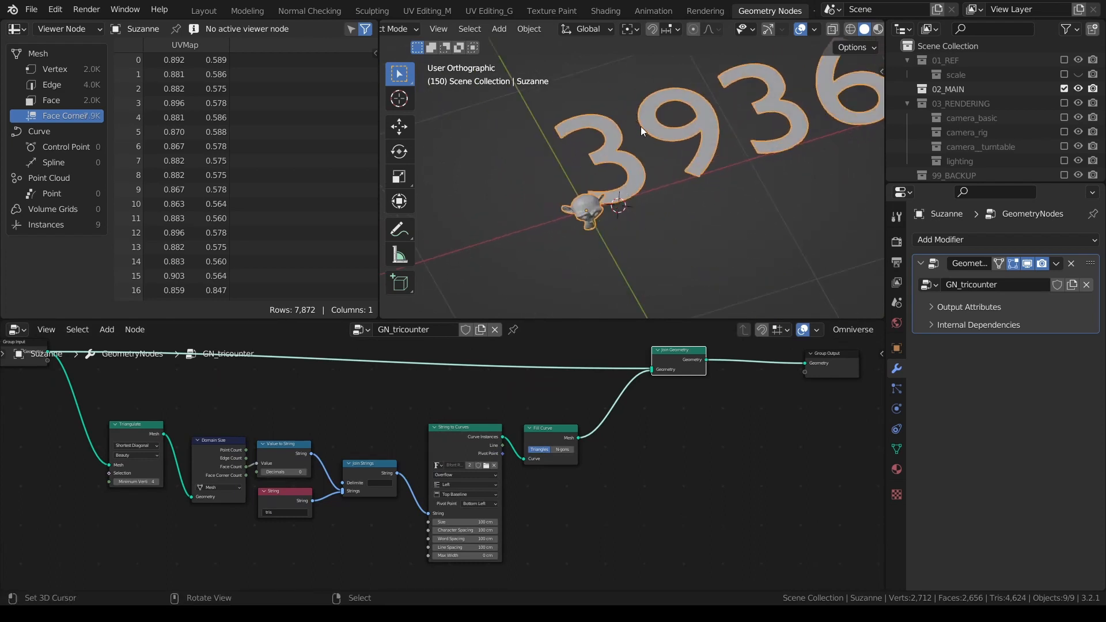
middle_drag(641, 127, 614, 118)
shift+middle_drag(609, 236, 695, 184)
scroll(655, 209, up, 2)
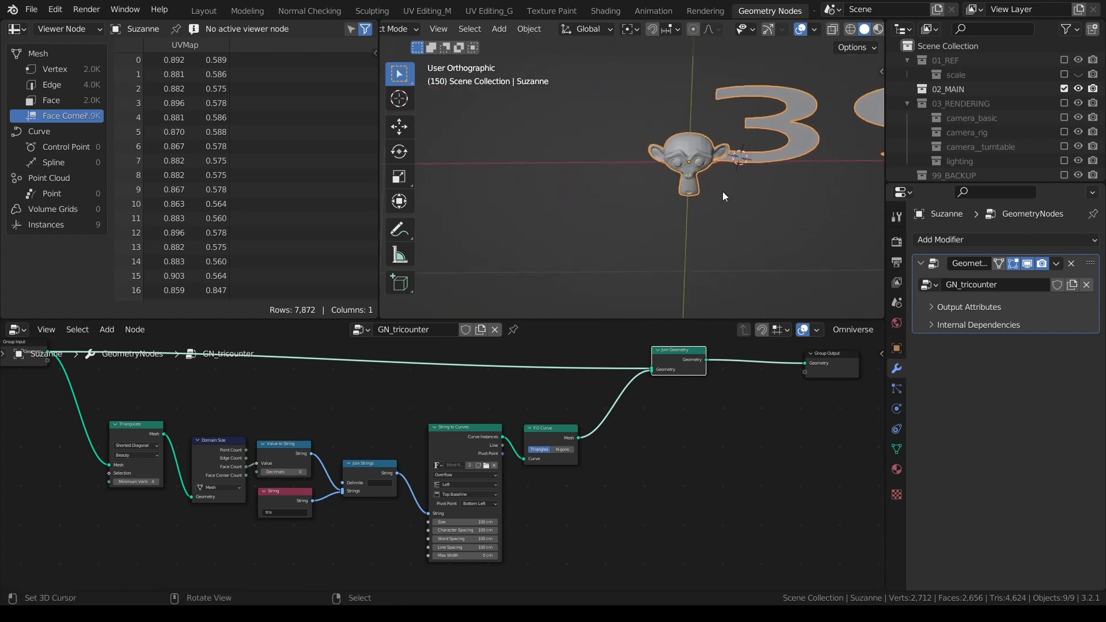
scroll(722, 213, up, 2)
middle_drag(734, 240, 660, 237)
- Add a Bounding Box node below Group Input, beside the Triangulate node
scroll(443, 461, down, 3)
middle_drag(275, 424, 429, 433)
key(shift+a)
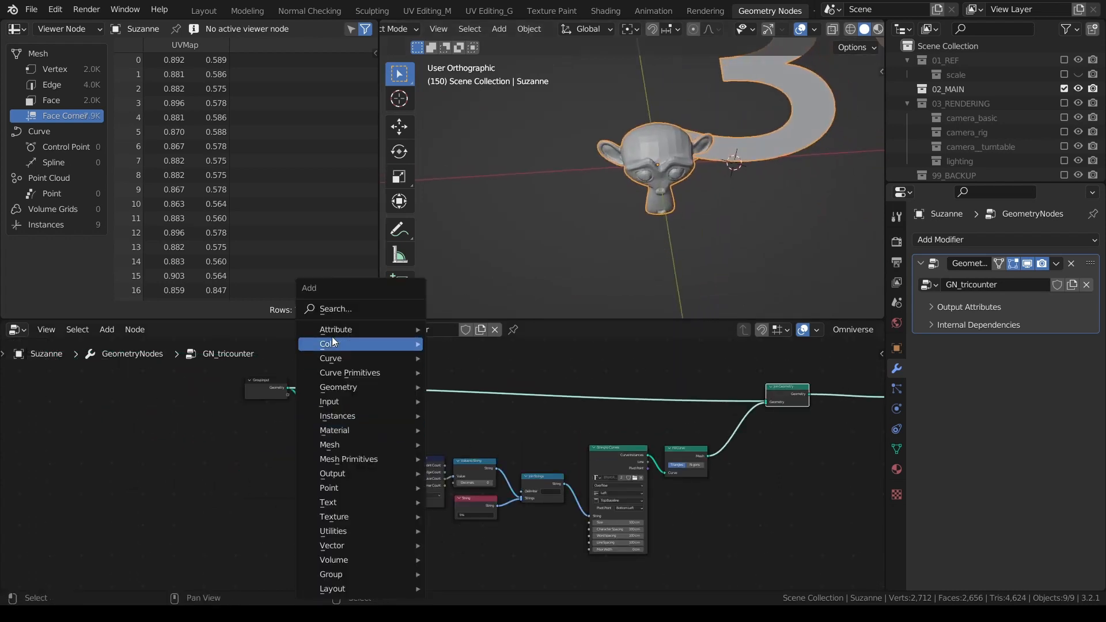
click(346, 309)
text(bun)
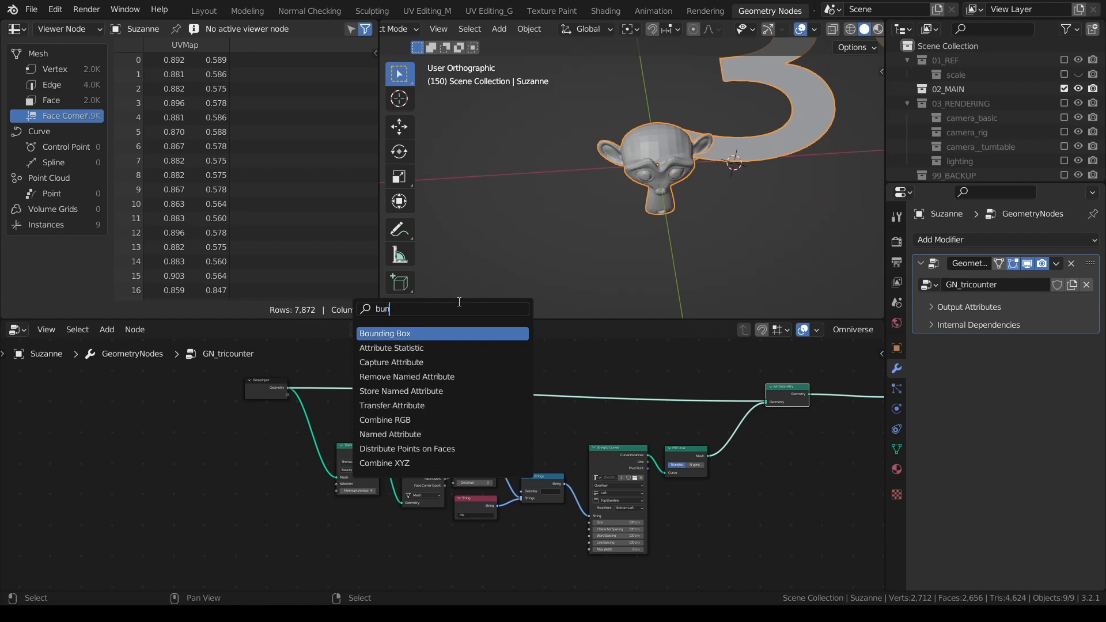
click(449, 332)
click(332, 514)
- Set the viewport's transform pivot point to Bounding Box Center
shift+middle_drag(770, 106, 697, 102)
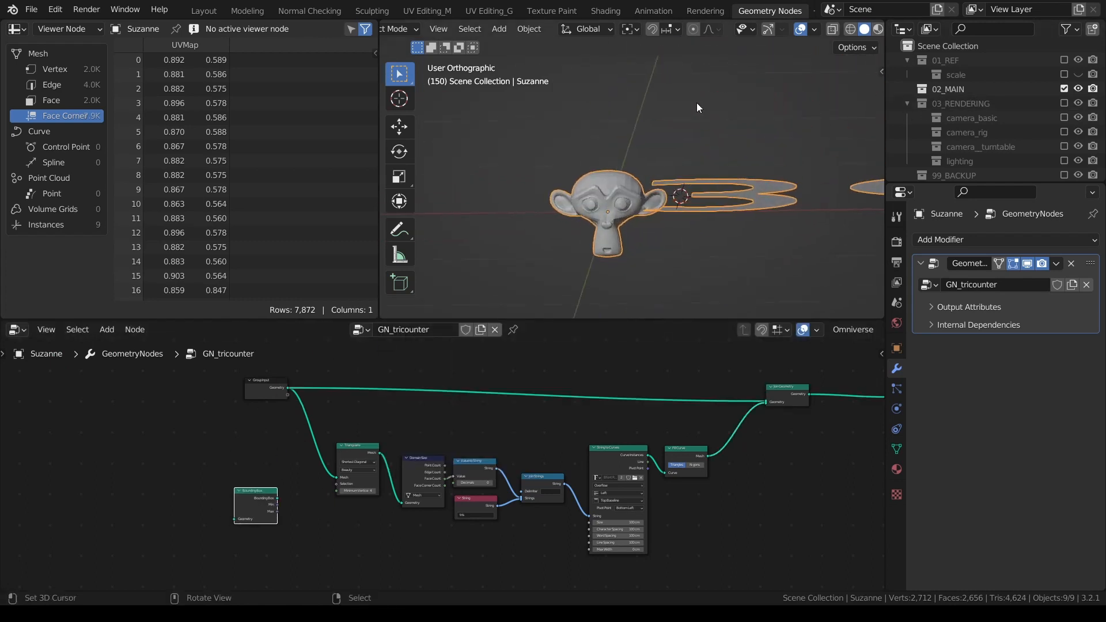
click(639, 32)
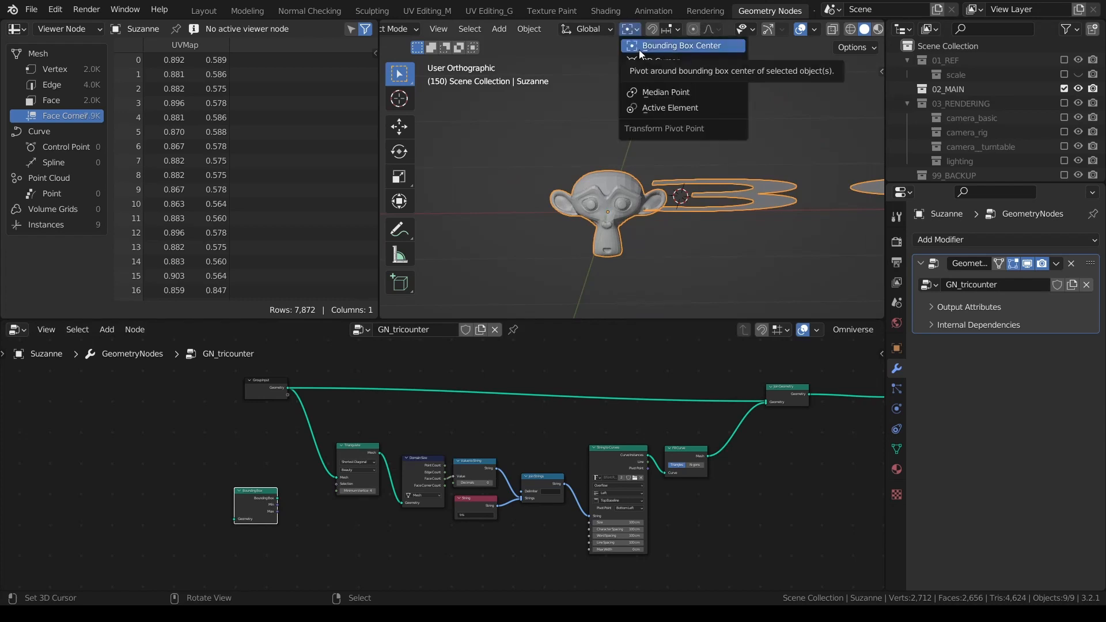
click(638, 50)
click(630, 32)
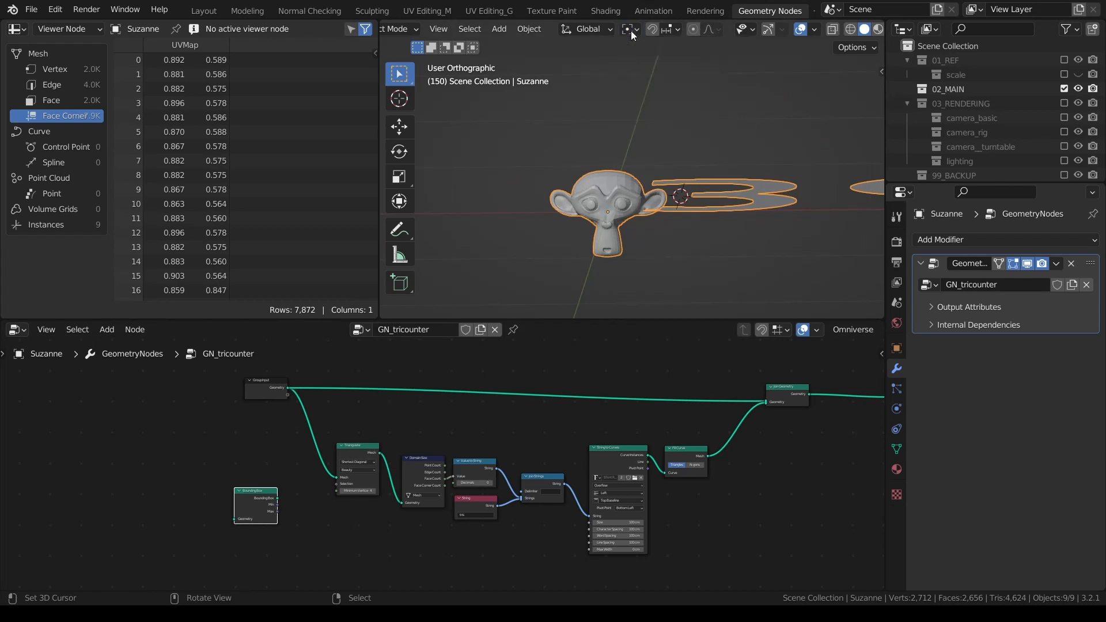
- Expand Suzanne's visibility and viewport display settings and set Display As to Bounds
click(898, 349)
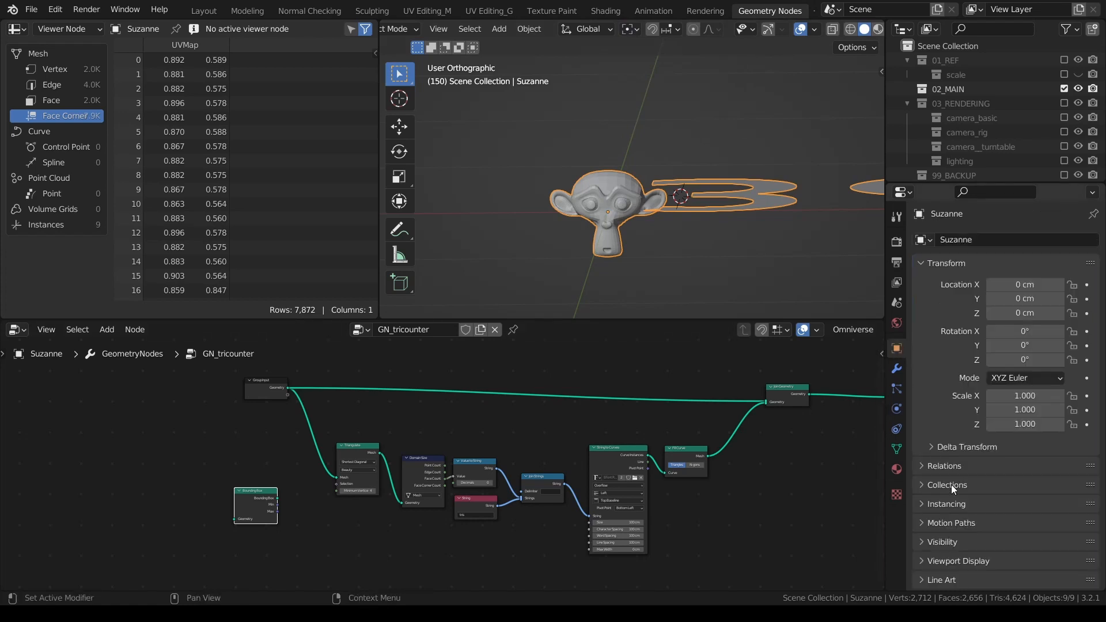
click(943, 544)
scroll(972, 518, down, 3)
scroll(973, 518, down, 2)
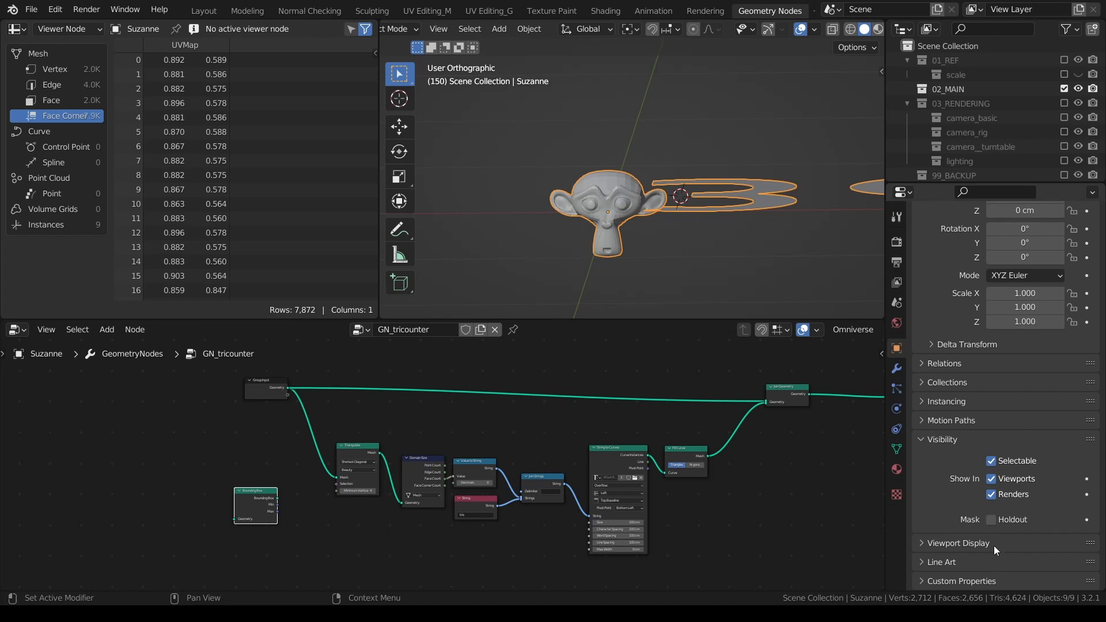
click(985, 544)
scroll(1005, 458, down, 6)
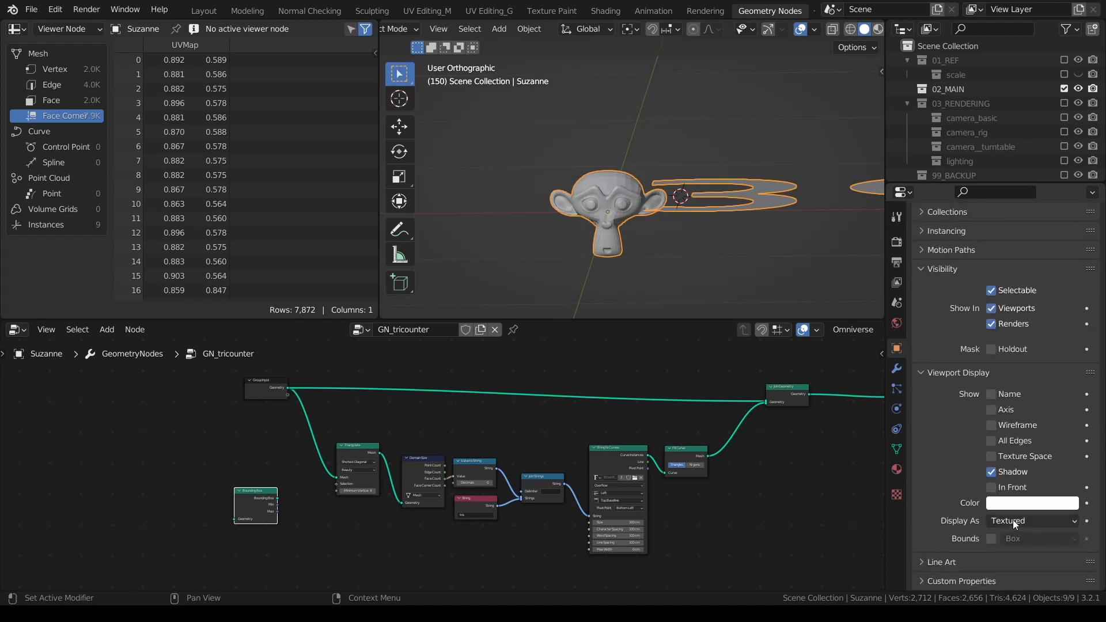
click(1013, 520)
click(1011, 505)
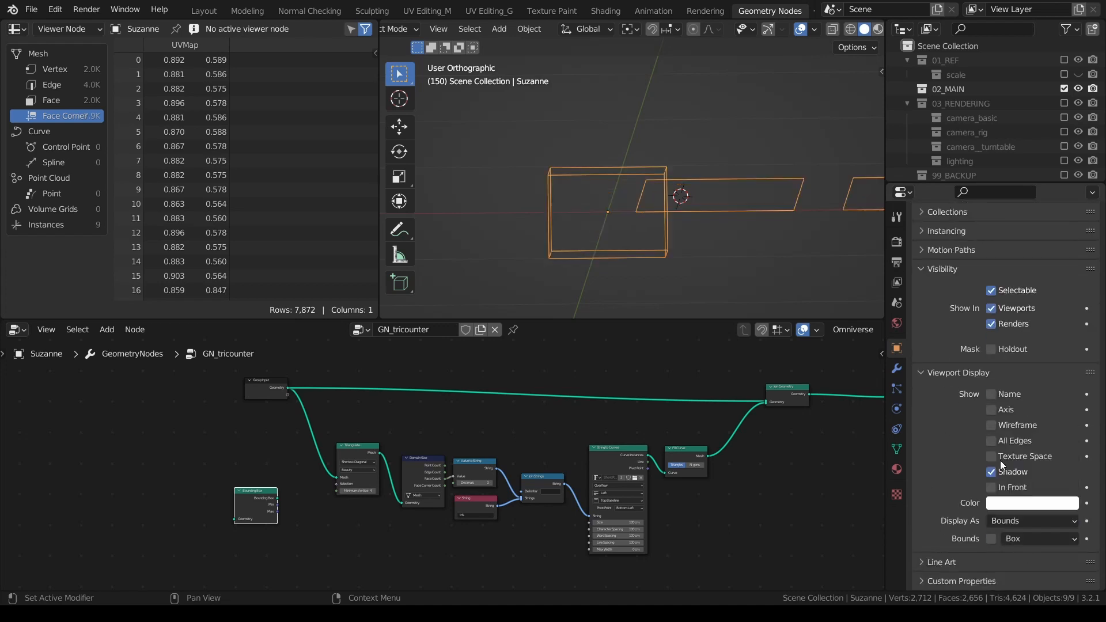
- Orbit around the displayed bounds and toggle Edit Mode to compare them with Suzanne's mesh
middle_drag(677, 235, 631, 161)
middle_drag(593, 226, 687, 273)
key(Tab)
key(Tab)
key(Tab)
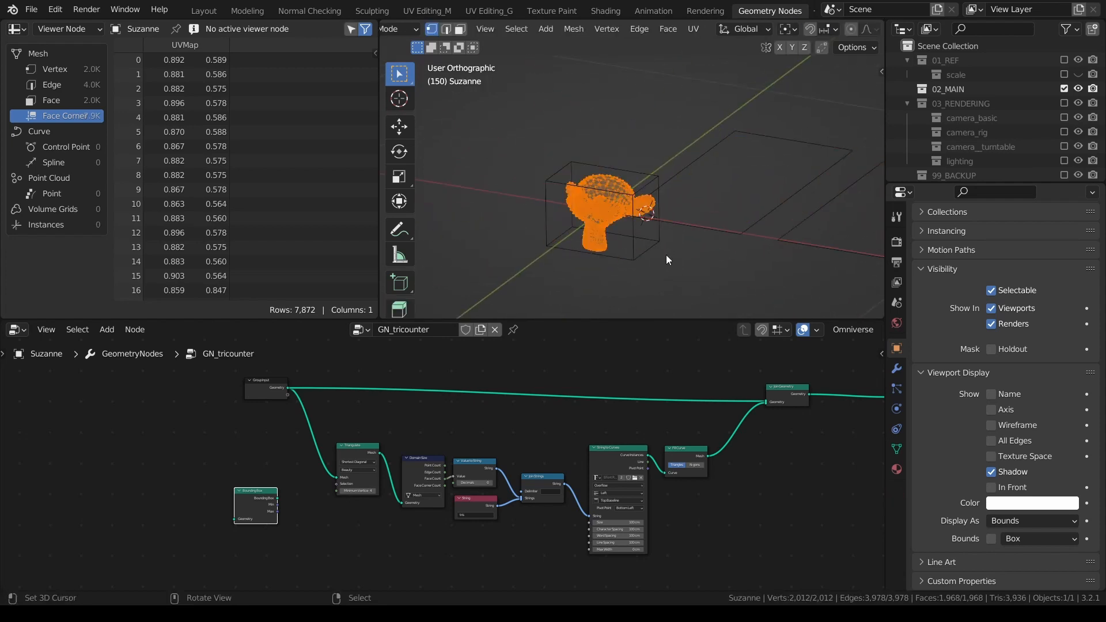
key(Tab)
- Set Suzanne's Display As back to Textured
click(1027, 524)
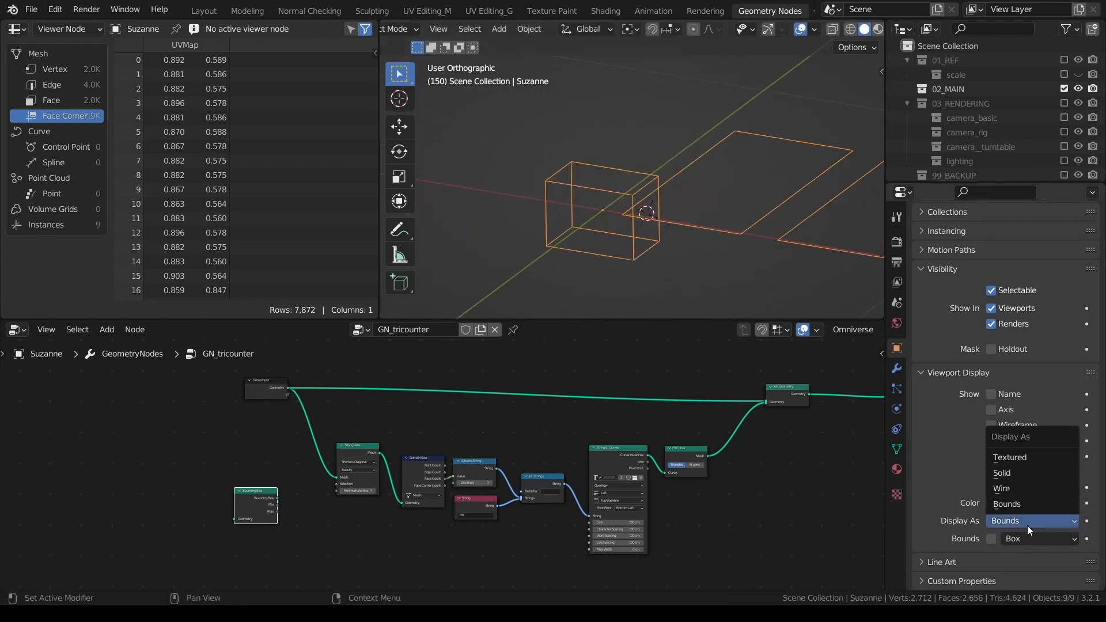
click(1029, 456)
middle_drag(297, 460, 278, 434)
middle_drag(866, 165, 624, 193)
- Position the Bounding Box node directly beneath the Triangulate node
middle_drag(213, 461, 299, 451)
scroll(300, 450, up, 1)
scroll(300, 451, up, 1)
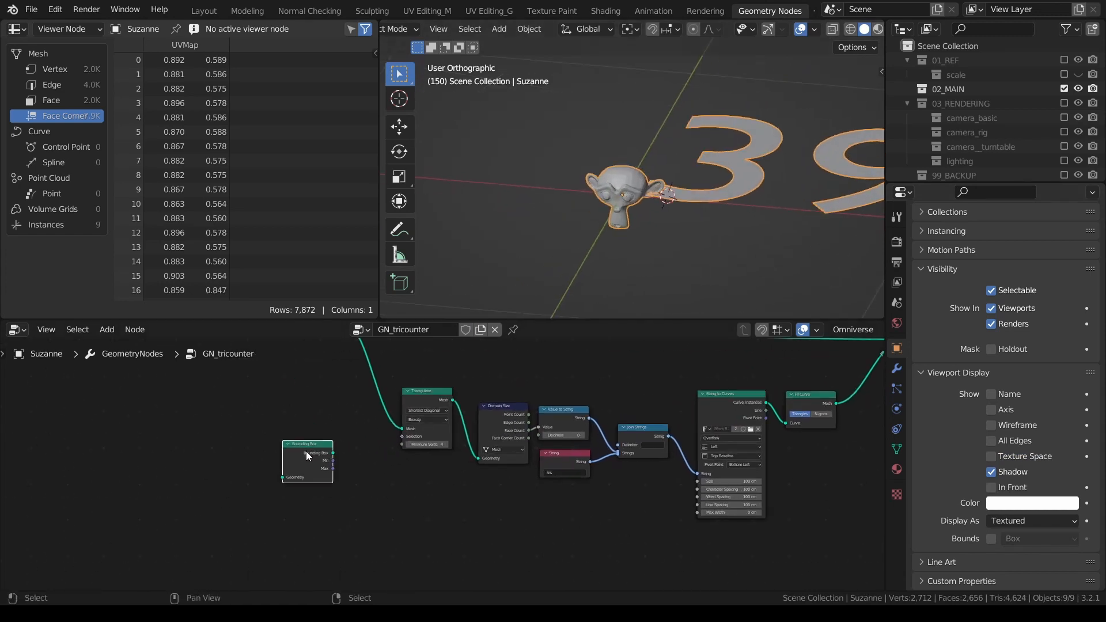
drag(306, 451, 409, 507)
middle_drag(384, 480, 362, 546)
drag(362, 546, 384, 543)
middle_drag(383, 544, 375, 508)
drag(375, 508, 385, 511)
middle_drag(353, 433, 366, 458)
- Connect Group Input's Geometry output to the Bounding Box node's Geometry input
drag(326, 378, 364, 520)
key(Escape)
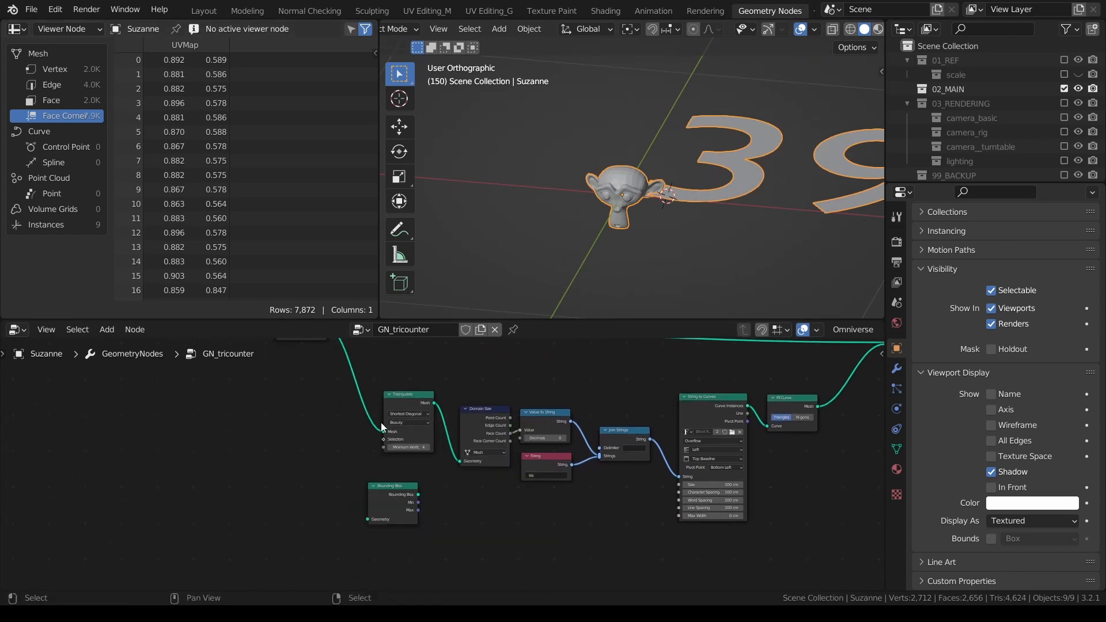
drag(350, 358, 389, 549)
key(Home)
- Move Bounding Box below Join Geometry and route its Bounding Box output to Group Output
middle_drag(265, 527, 234, 531)
drag(263, 531, 655, 458)
scroll(660, 468, up, 4)
middle_drag(663, 476, 450, 500)
drag(446, 472, 529, 413)
- Orbit around the generated box and toggle wireframe shading to examine its shape
middle_drag(650, 147, 768, 239)
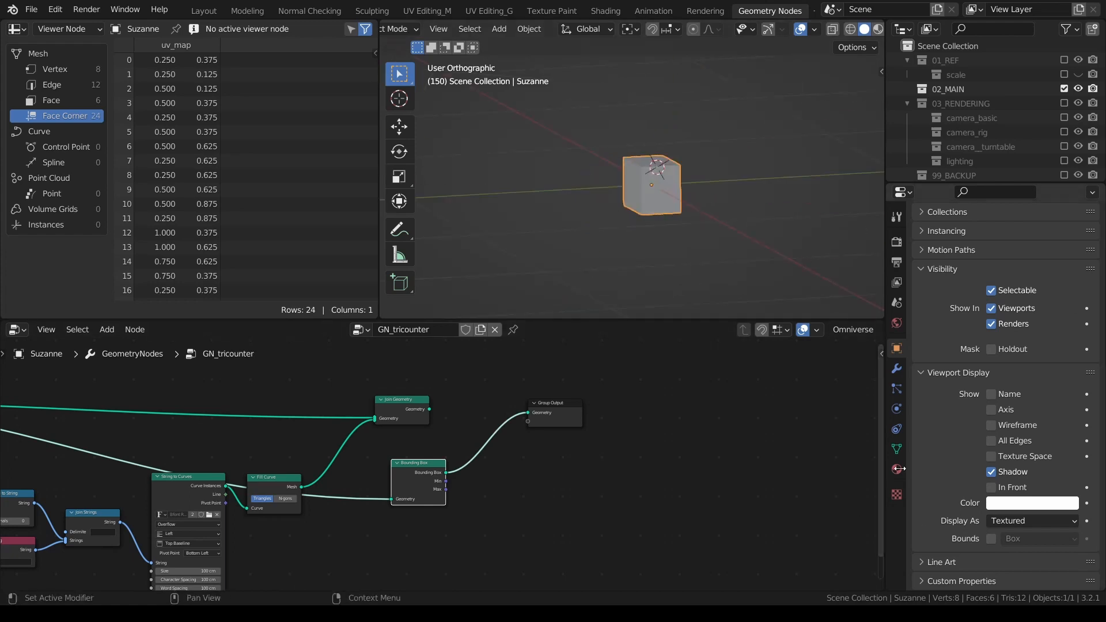
key(shift+z)
mouse_move(682, 209)
middle_down()
mouse_move(698, 212)
mouse_move(638, 232)
mouse_move(574, 233)
middle_up()
key(shift+z)
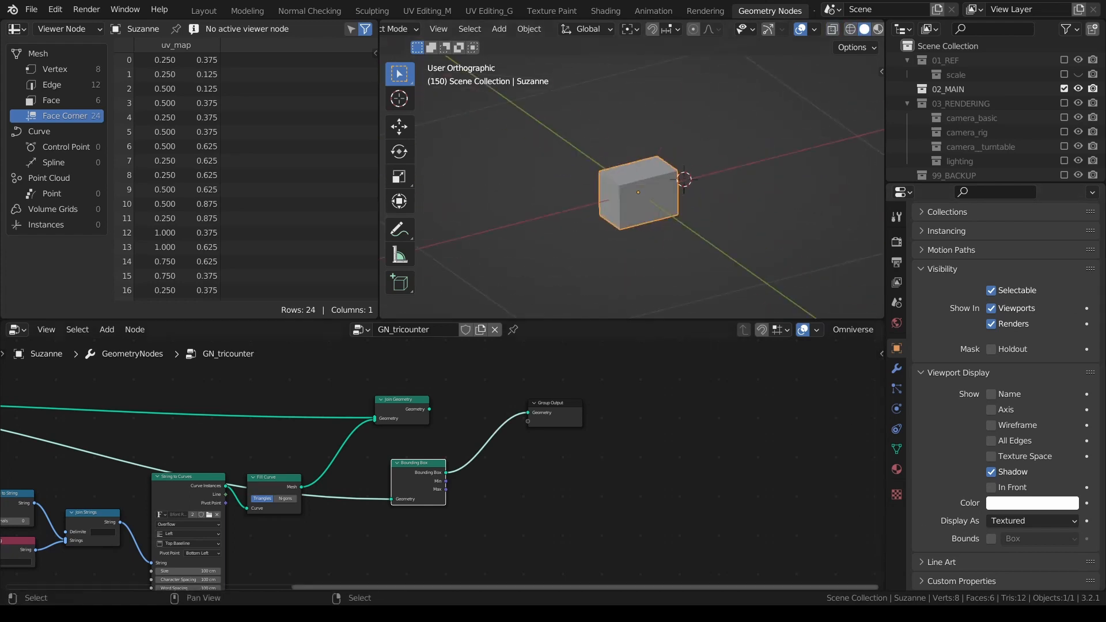
- Reconnect Join Geometry to Group Output and move the Bounding Box node back beneath Triangulate
drag(429, 409, 528, 413)
middle_drag(484, 475, 723, 335)
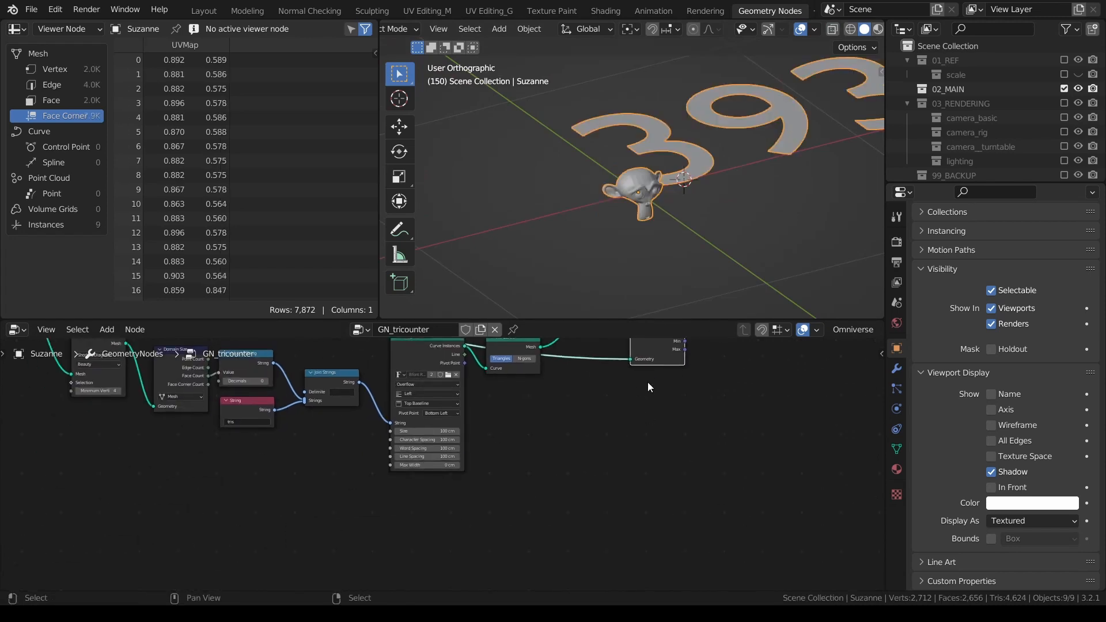
scroll(644, 382, down, 2)
middle_drag(640, 383, 657, 402)
key(g)
click(155, 600)
middle_drag(176, 549, 306, 513)
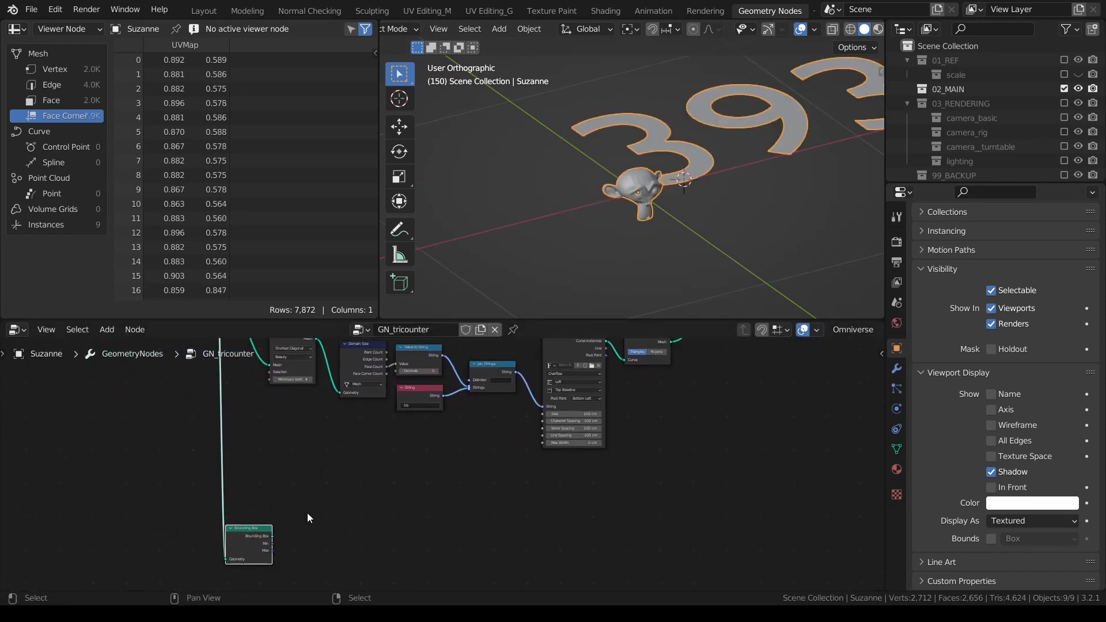
key(g)
click(353, 480)
- Nudge the Bounding Box node and examine its Min and Max outputs up close
scroll(350, 477, up, 3)
middle_drag(350, 476, 307, 476)
scroll(320, 476, up, 3)
drag(263, 505, 257, 493)
middle_drag(287, 487, 335, 499)
scroll(306, 486, up, 3)
scroll(336, 503, up, 1)
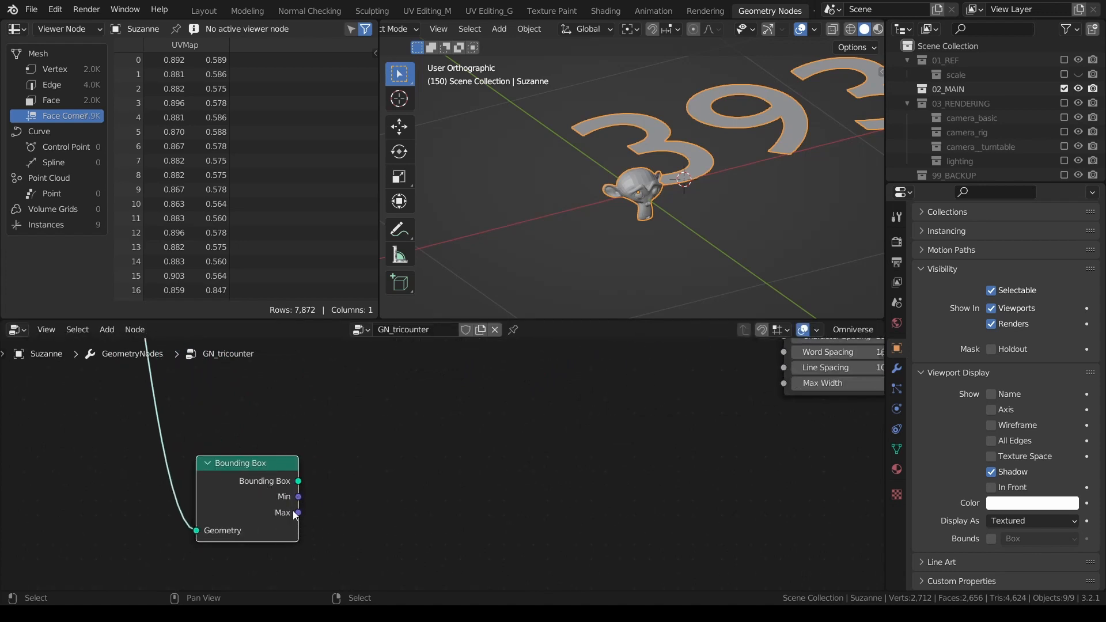
- Connect the Bounding Box node's Bounding Box output to Group Output in place of Join Geometry
scroll(369, 490, down, 8)
middle_drag(464, 499, 196, 562)
scroll(137, 558, down, 4)
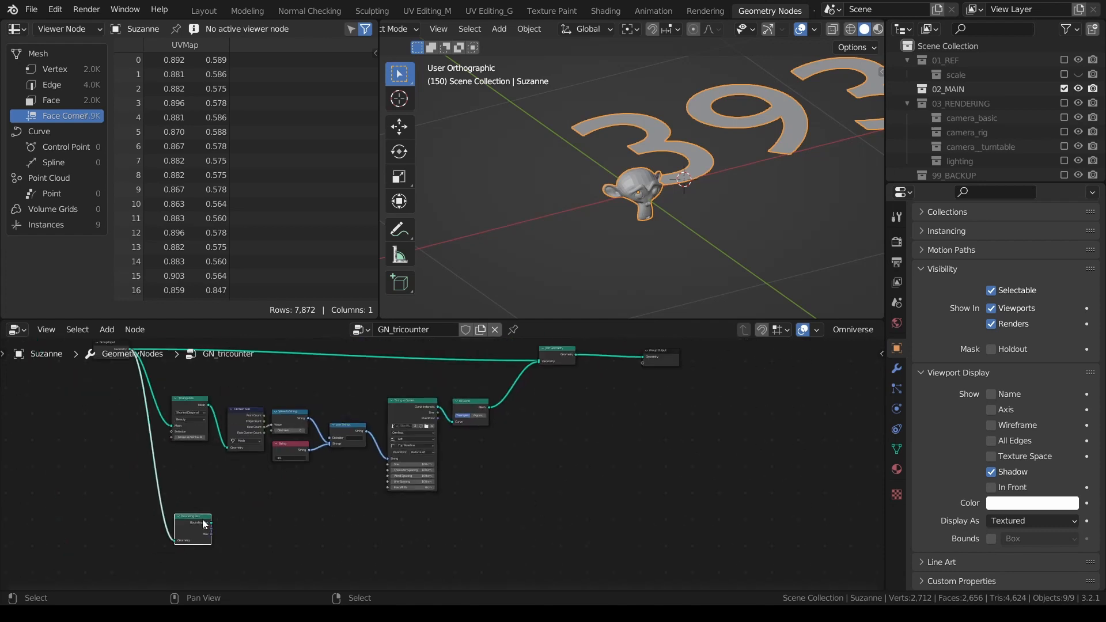
mouse_move(211, 522)
mouse_down()
mouse_move(503, 433)
mouse_move(607, 380)
mouse_move(642, 385)
mouse_up()
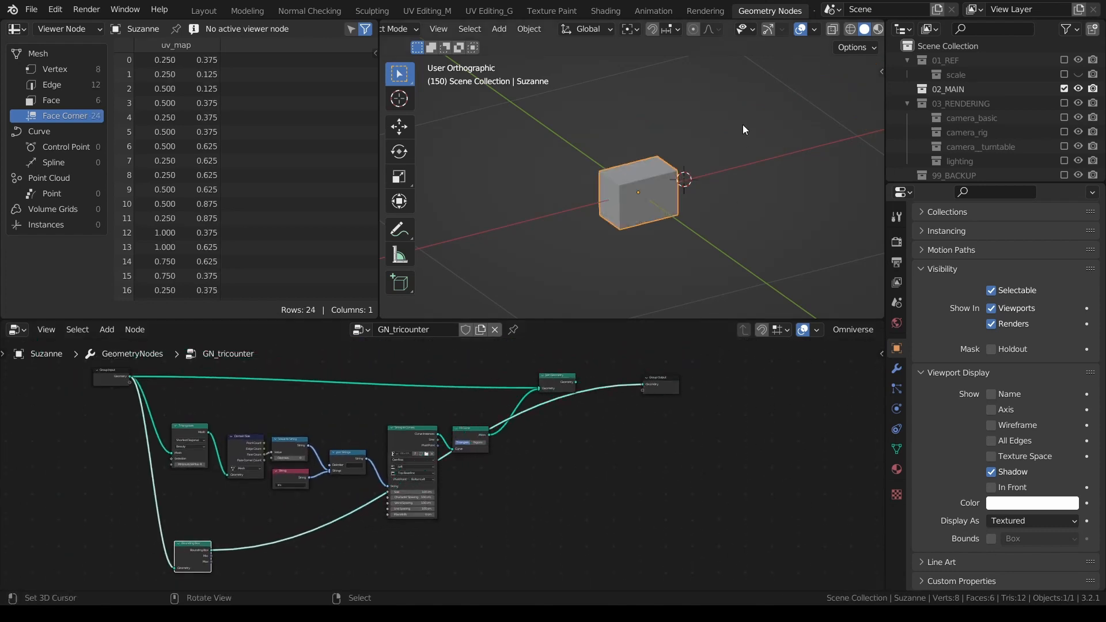
- Switch the viewport to wireframe shading and examine the opposite corners of the box from several angles
key(shift+z)
mouse_move(742, 125)
middle_down()
mouse_move(696, 165)
mouse_move(653, 165)
mouse_move(707, 126)
middle_up()
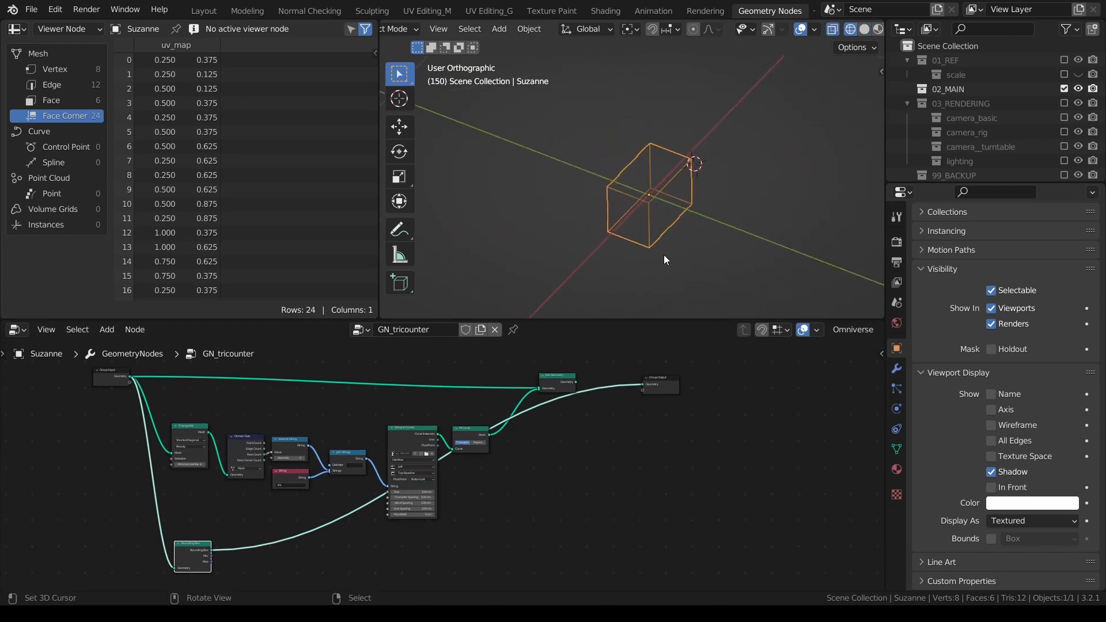
middle_drag(663, 259, 587, 220)
middle_drag(711, 200, 622, 271)
scroll(174, 569, up, 2)
shift+middle_drag(174, 570, 262, 469)
scroll(181, 521, up, 1)
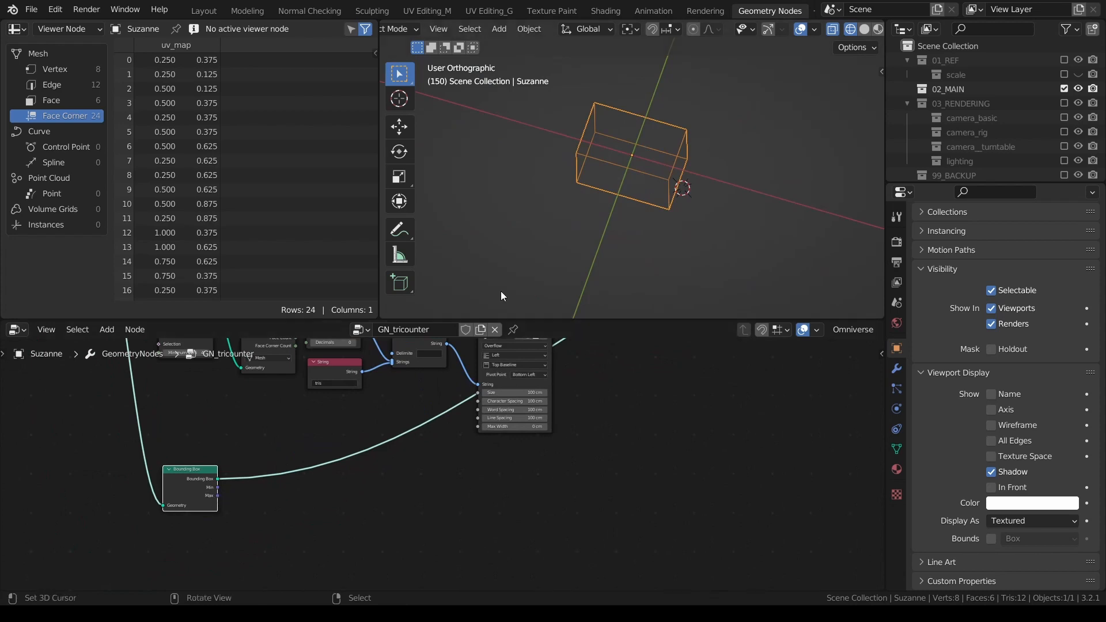
middle_drag(639, 183, 600, 205)
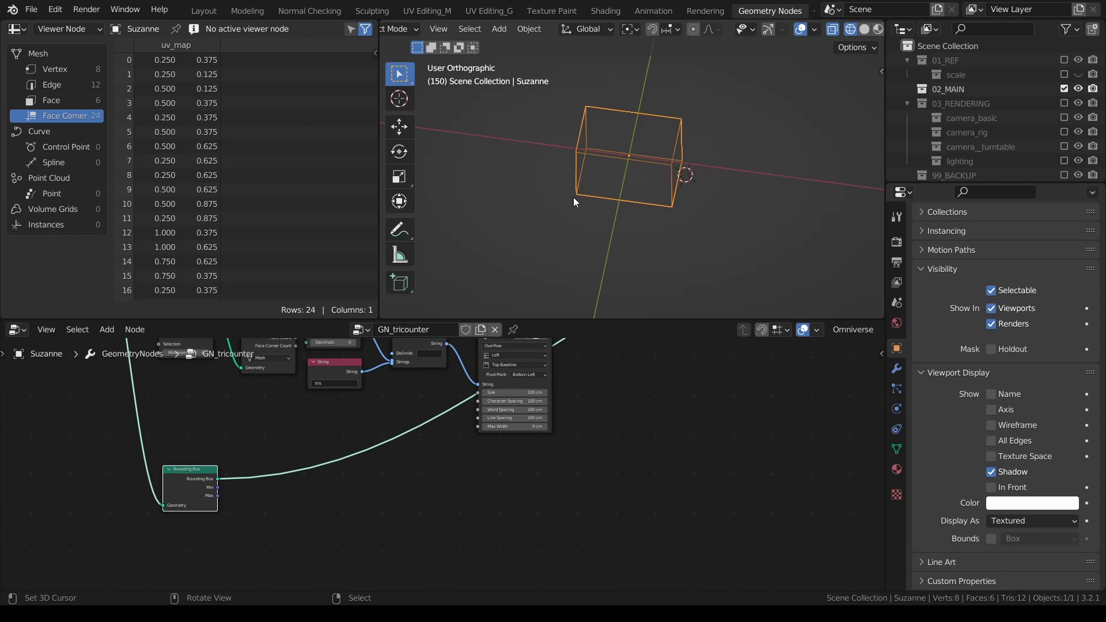
scroll(570, 190, up, 1)
shift+middle_drag(726, 76, 690, 120)
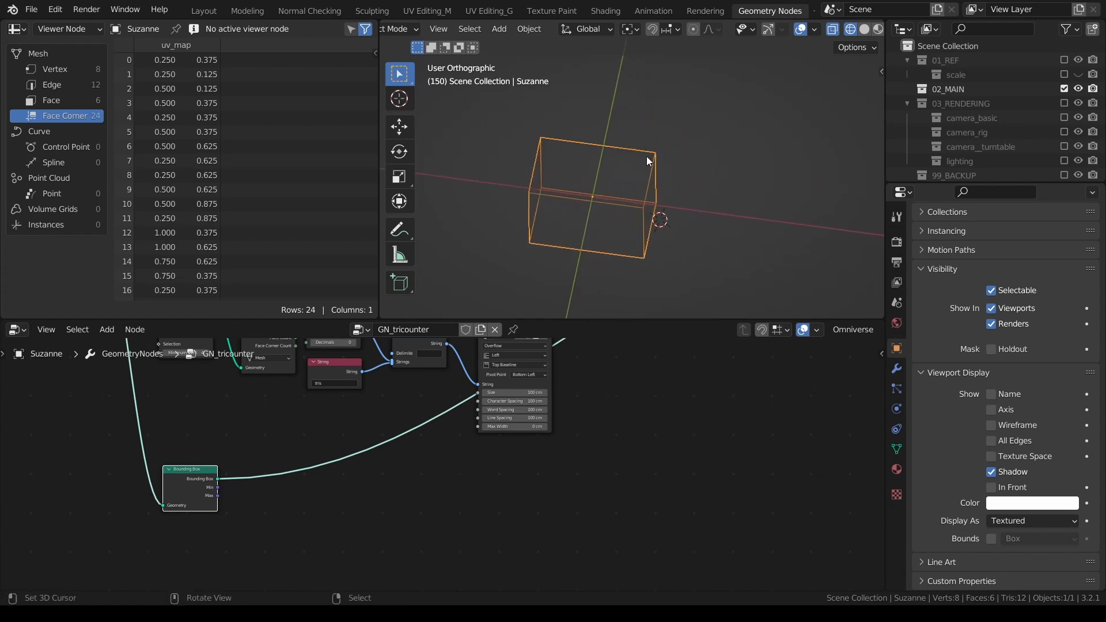
- Return to solid shading and place the 3D cursor on the box's three visible lower corners in turn
key(shift+z)
mouse_move(591, 236)
middle_down()
mouse_move(676, 143)
mouse_move(569, 258)
mouse_move(621, 228)
middle_up()
scroll(603, 254, up, 1)
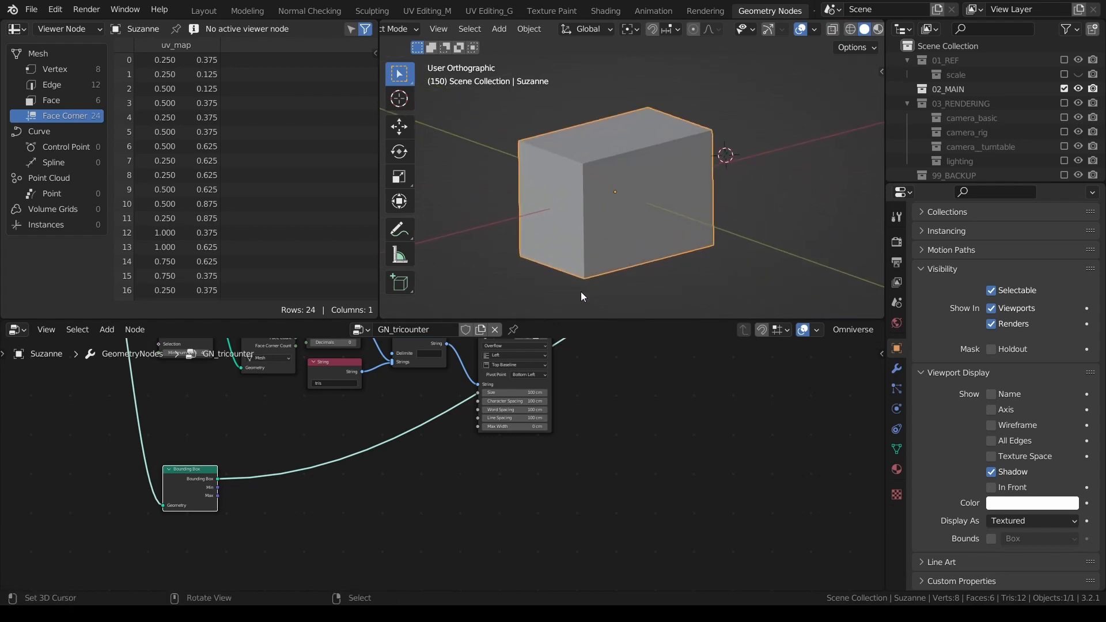
shift+middle_drag(581, 291, 613, 233)
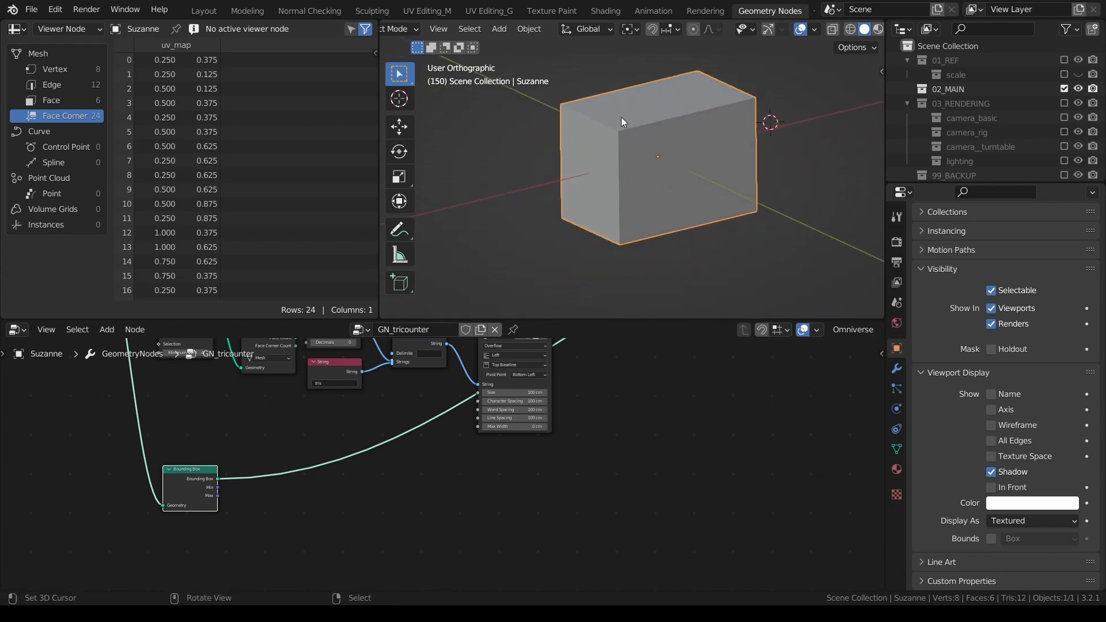
click(563, 215)
click(616, 247)
click(756, 212)
scroll(761, 239, down, 2)
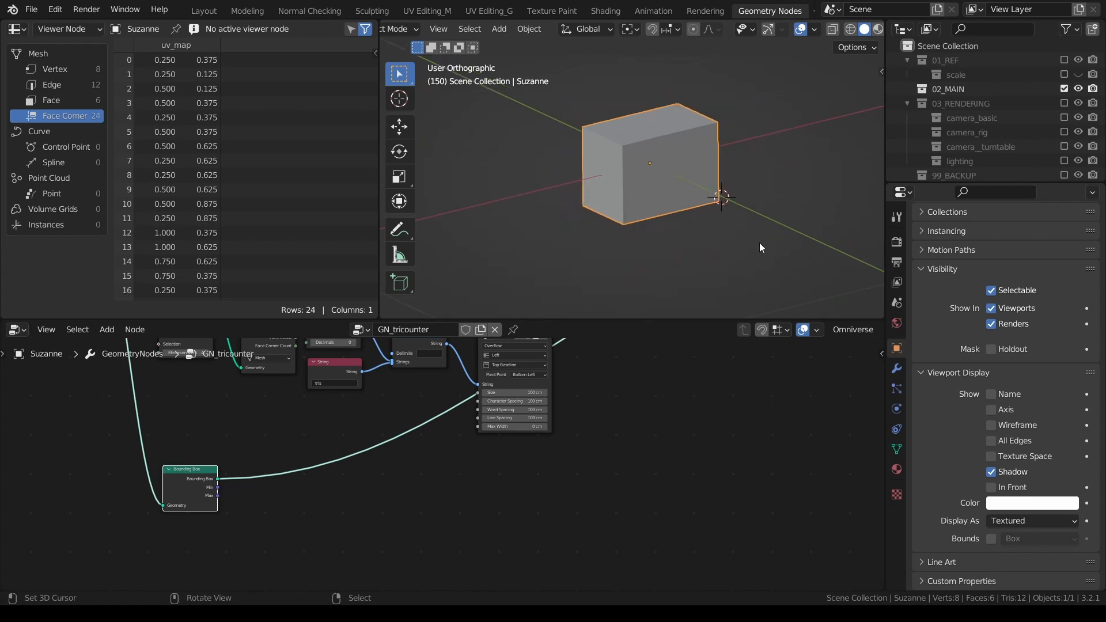
- Examine the corners of Suzanne's bounding box from several angles alongside the Bounding Box node's Min and Max outputs
middle_drag(759, 244, 715, 276)
scroll(213, 509, up, 2)
scroll(282, 484, up, 4)
scroll(655, 373, up, 5)
middle_drag(287, 472, 501, 397)
drag(423, 425, 501, 438)
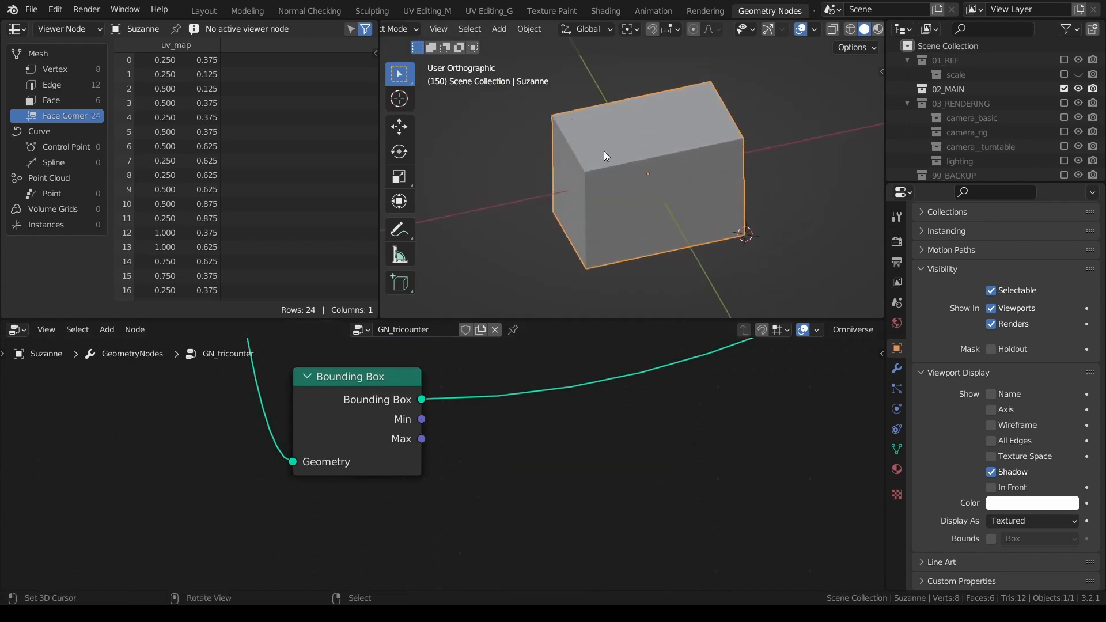
middle_drag(570, 131, 574, 119)
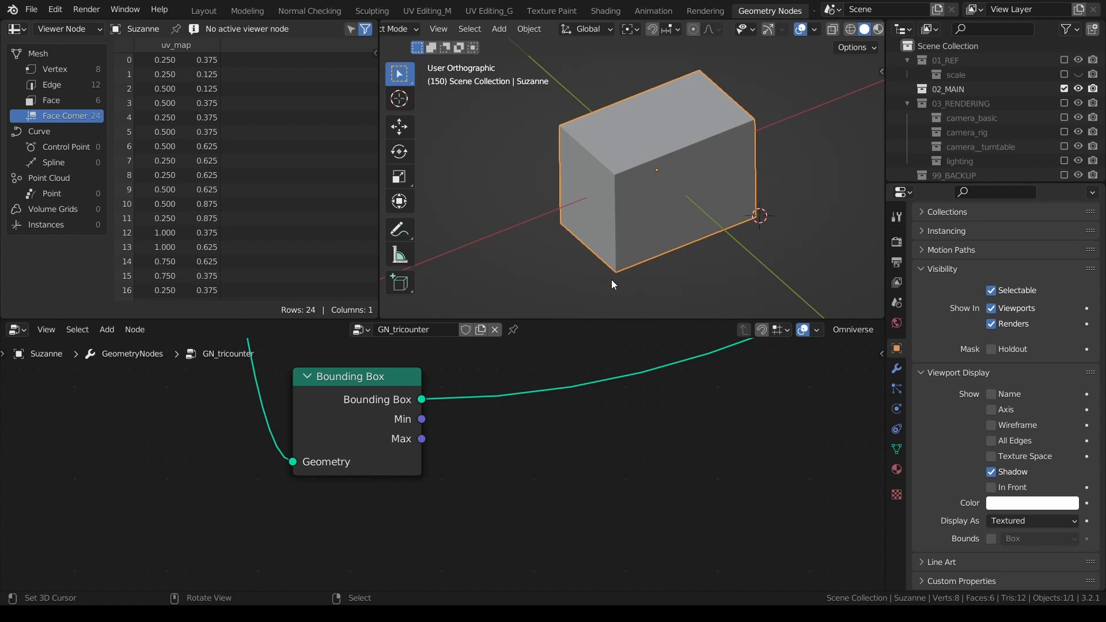
middle_drag(612, 281, 535, 288)
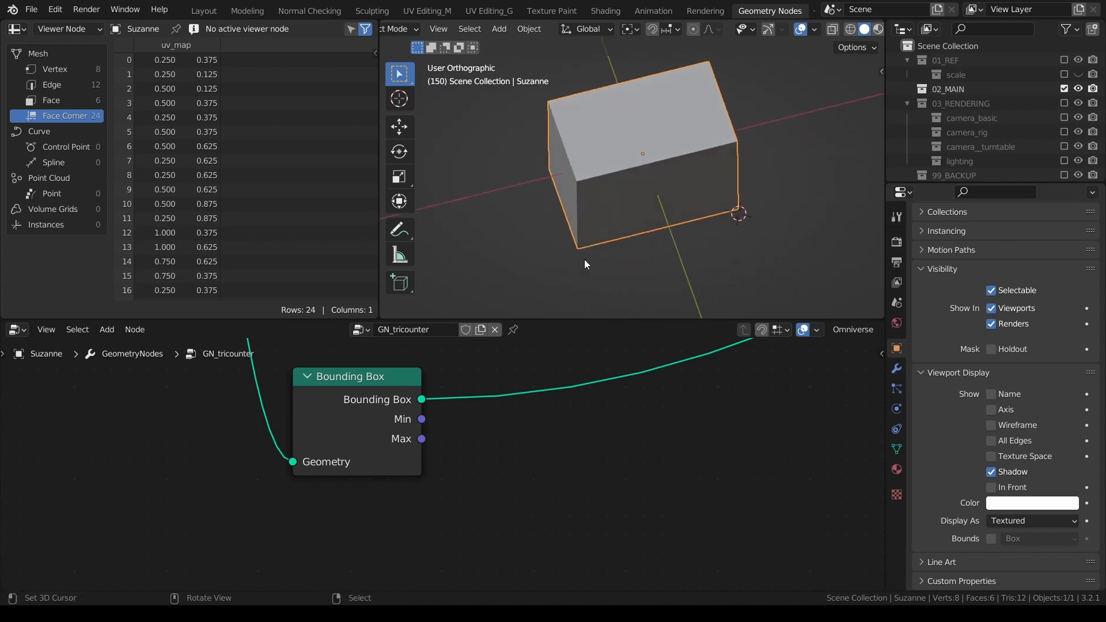
middle_drag(573, 247, 691, 119)
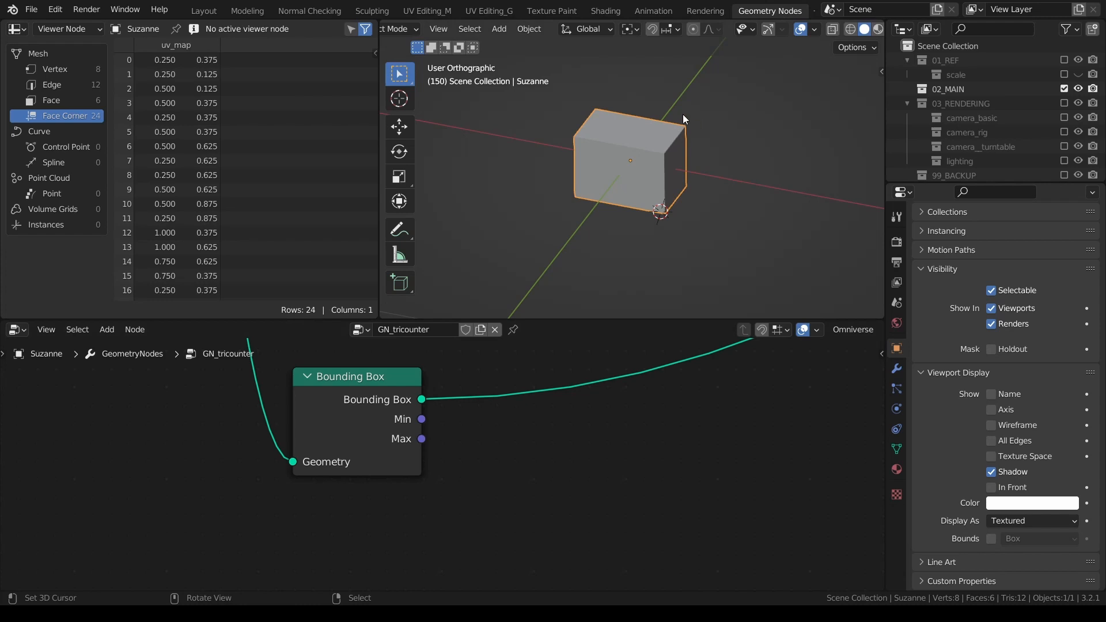
scroll(529, 418, down, 2)
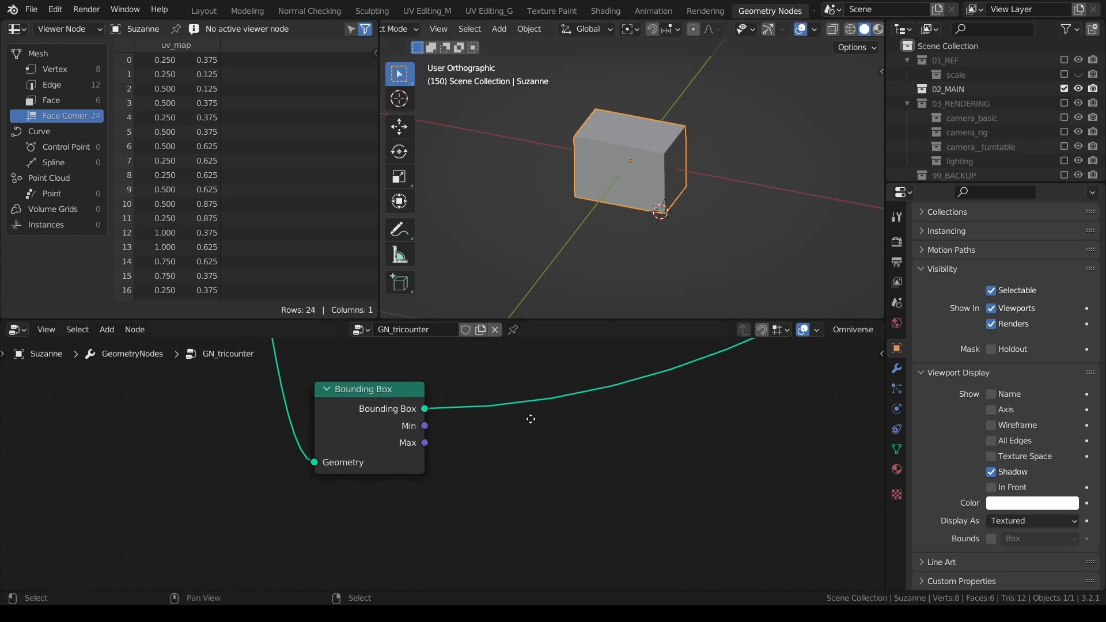
scroll(665, 146, down, 4)
middle_drag(665, 146, 617, 244)
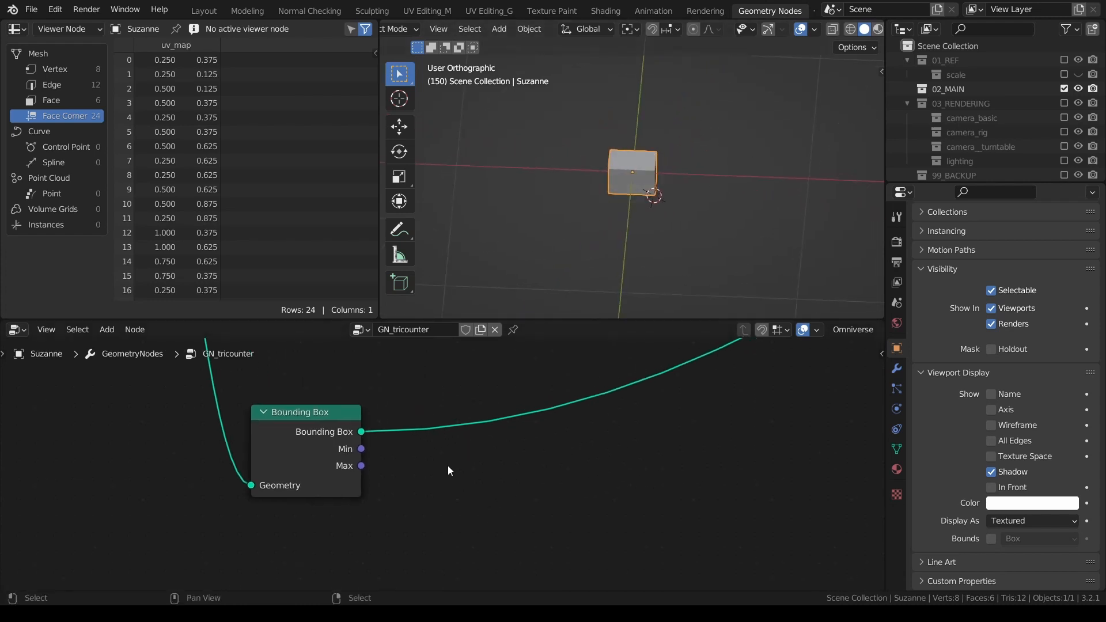
- Add a Separate XYZ node beside the Bounding Box node and connect the Min output to its Vector input
ctrl+scroll(448, 466, down, 2)
key(shift+a)
click(435, 308)
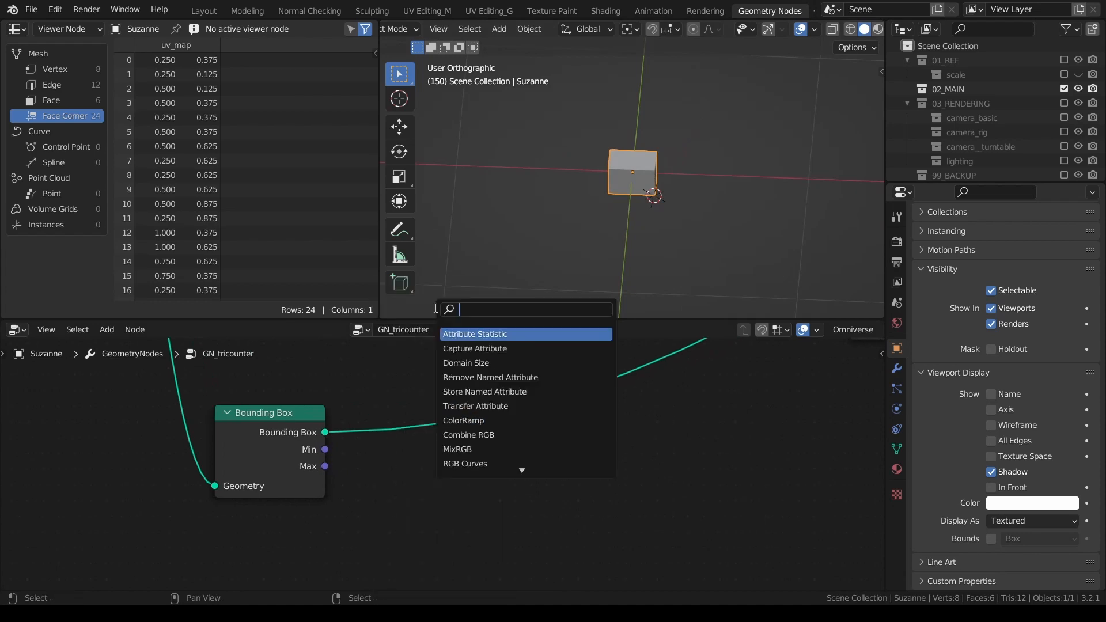
text(seper)
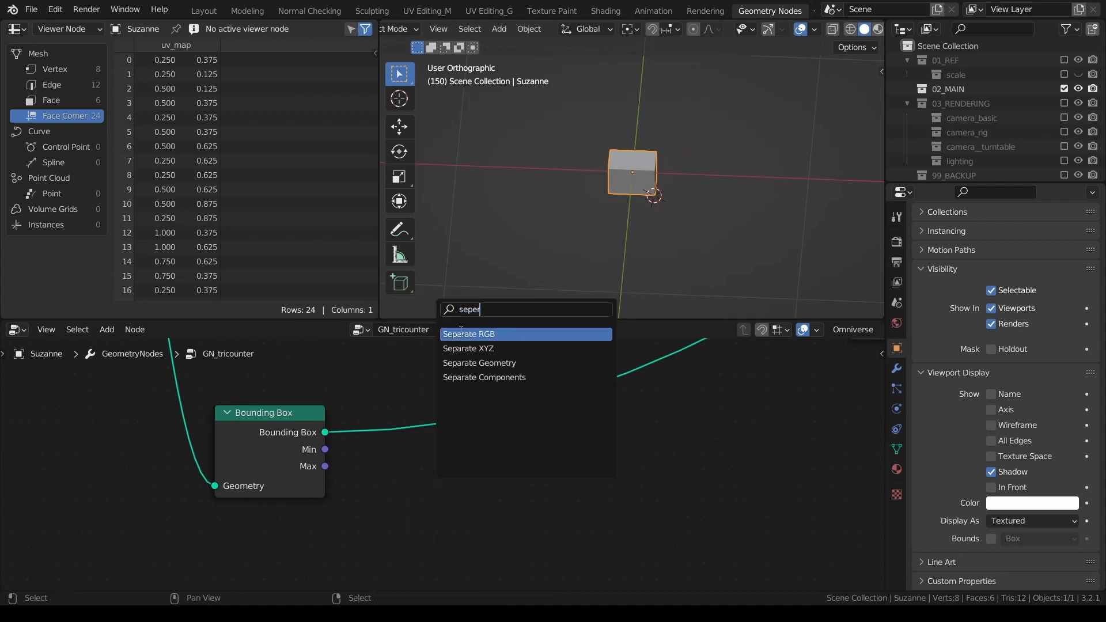
click(464, 352)
click(485, 478)
drag(325, 450, 456, 507)
middle_drag(461, 510, 432, 445)
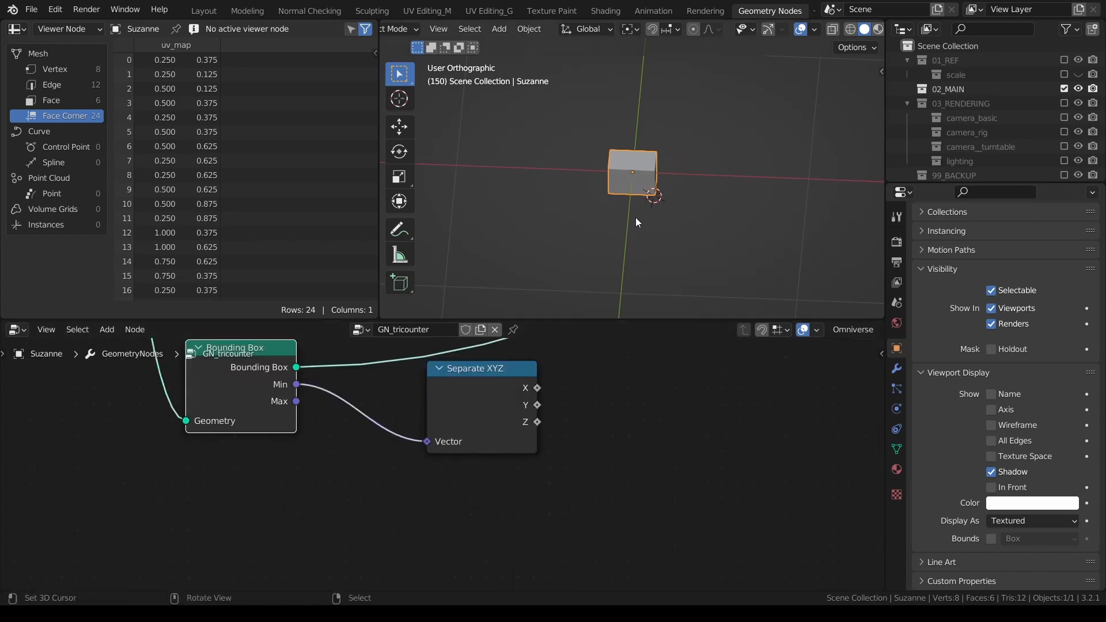
- Duplicate the Separate XYZ node below the original and connect the Bounding Box node's Max output to the copy's Vector input
scroll(635, 217, up, 2)
click(472, 387)
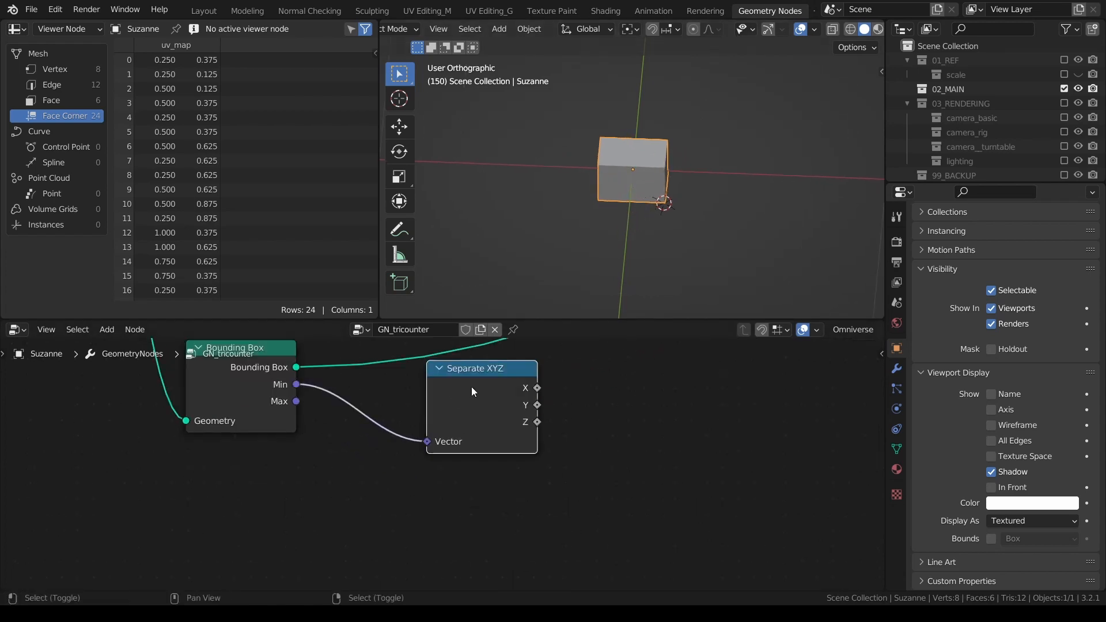
key(shift+d)
click(473, 500)
scroll(442, 463, down, 2)
drag(327, 416, 431, 544)
- Reconnect Join Geometry to Group Output in place of the bounding box and shift the Fill Curve node closer to Join Geometry
scroll(553, 424, down, 2)
scroll(553, 423, down, 2)
middle_drag(691, 388, 427, 513)
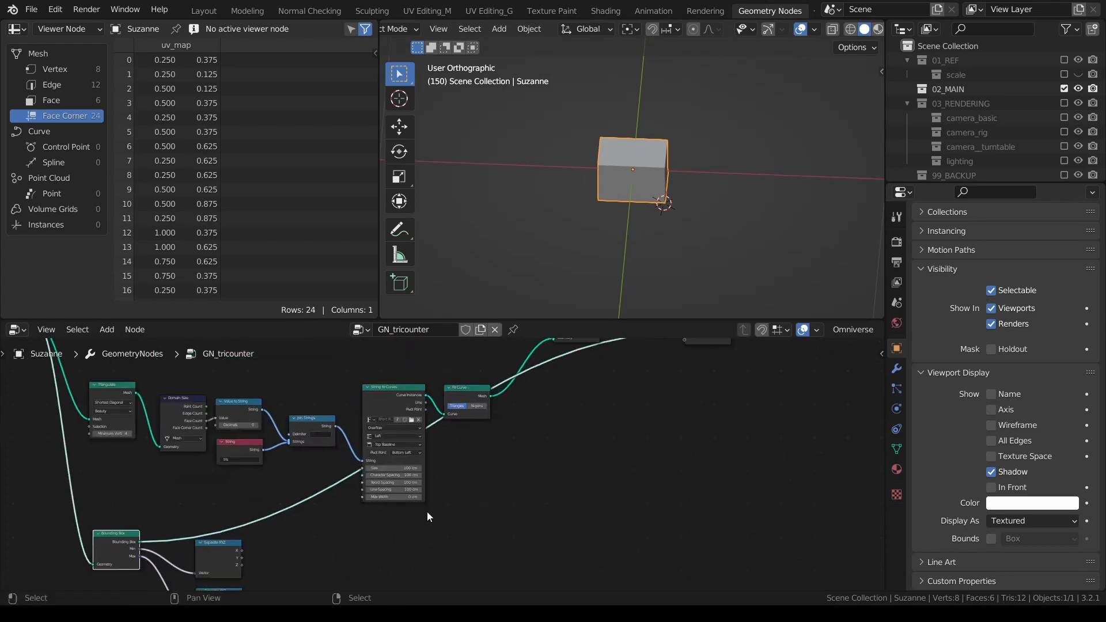
scroll(589, 437, up, 1)
middle_drag(589, 437, 503, 500)
drag(513, 379, 612, 383)
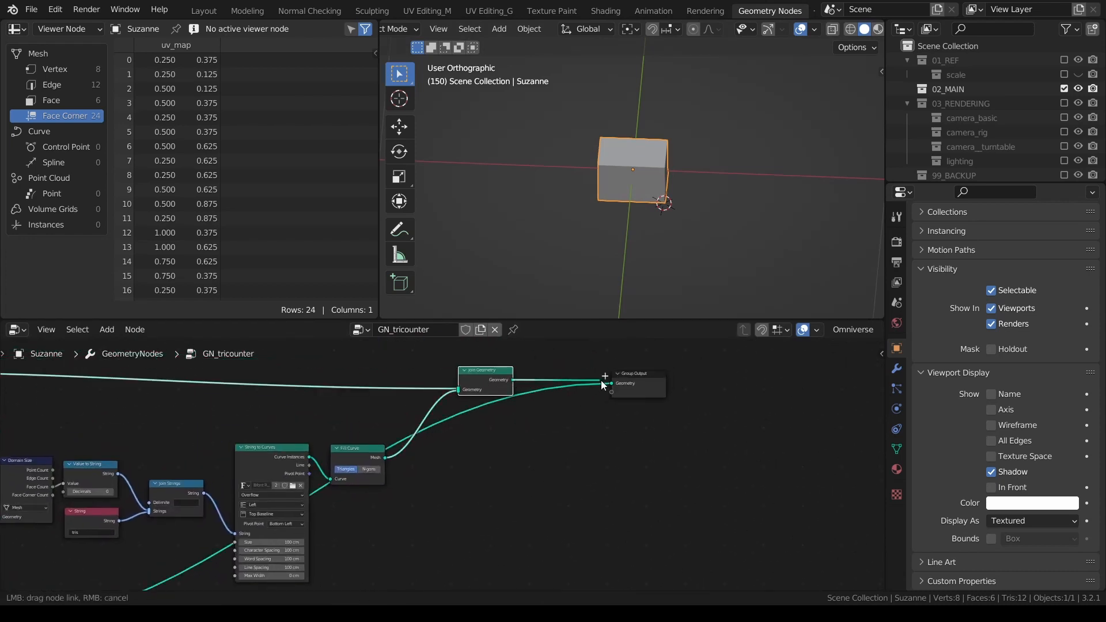
drag(360, 460, 410, 447)
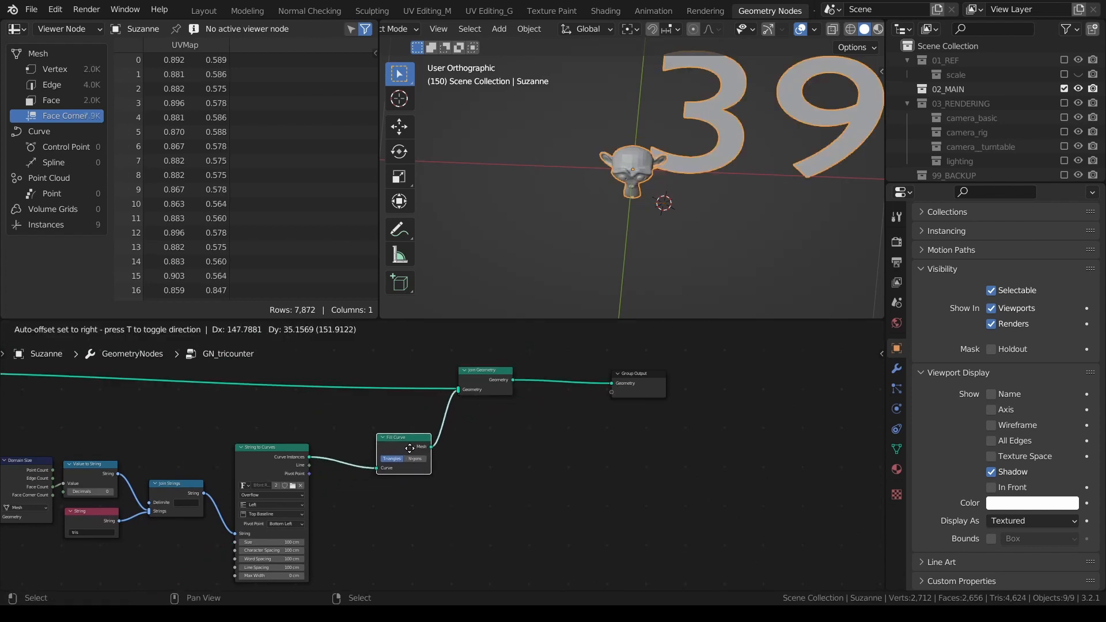
- Examine where the text label sits relative to Suzanne in the 3D viewport
middle_drag(297, 575, 397, 471)
middle_drag(272, 531, 490, 475)
scroll(369, 435, up, 3)
scroll(336, 461, up, 1)
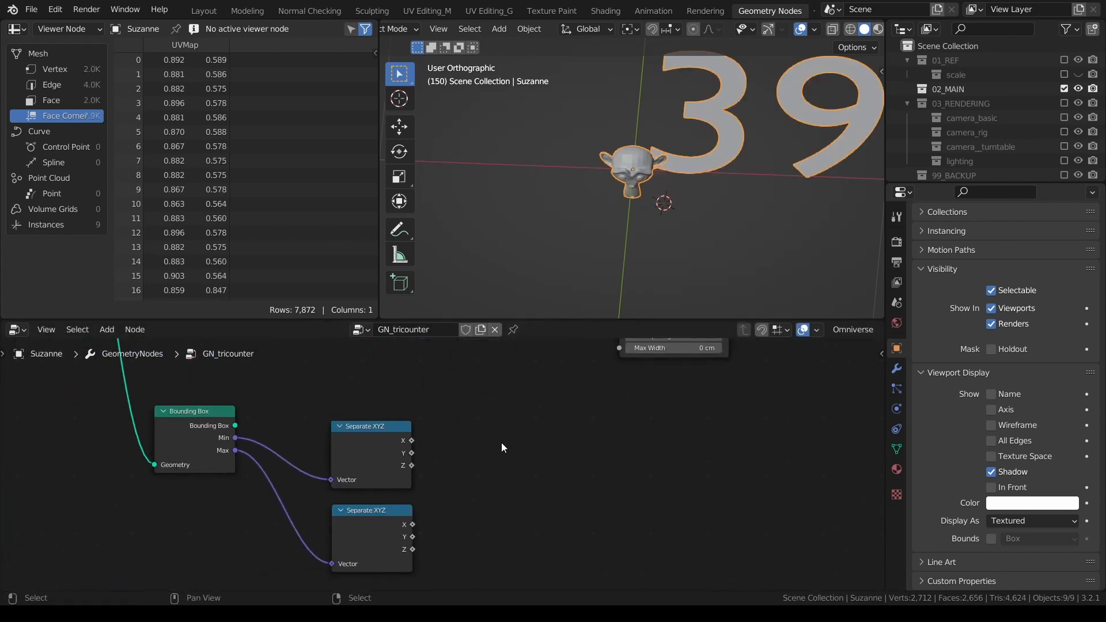
middle_drag(790, 154, 786, 140)
scroll(786, 139, up, 2)
mouse_move(617, 185)
shift+middle_down()
mouse_move(590, 198)
mouse_move(637, 160)
mouse_move(632, 190)
shift+middle_up()
scroll(743, 158, down, 1)
scroll(697, 190, up, 1)
middle_drag(710, 175, 703, 193)
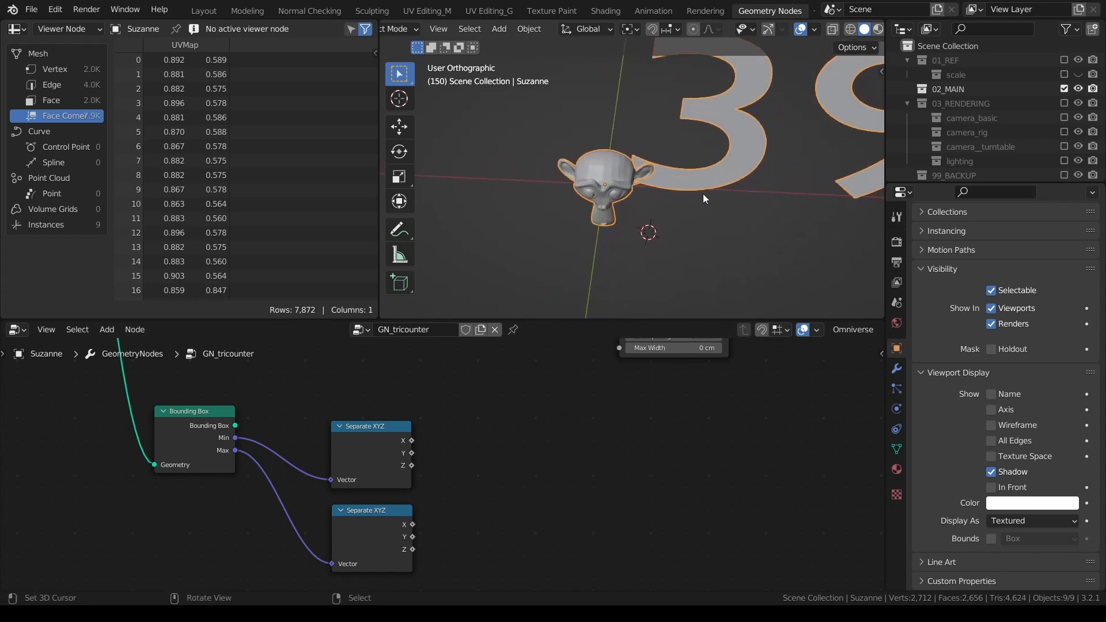
- Add a Math node set to Add and feed it the X outputs of both Separate XYZ nodes
scroll(441, 474, up, 2)
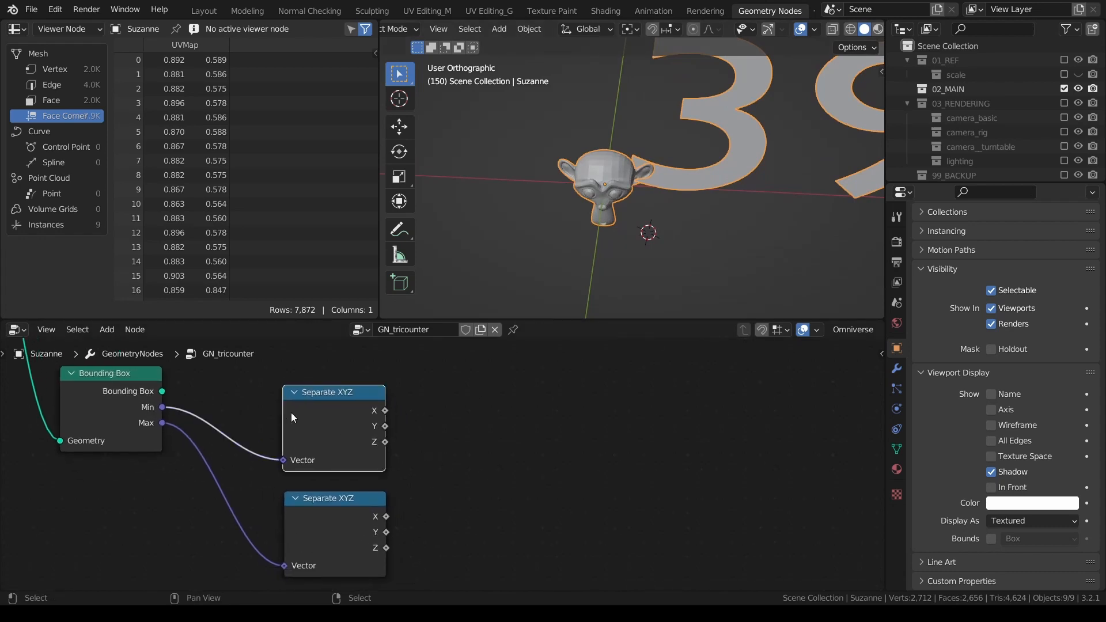
key(shift+a)
click(537, 305)
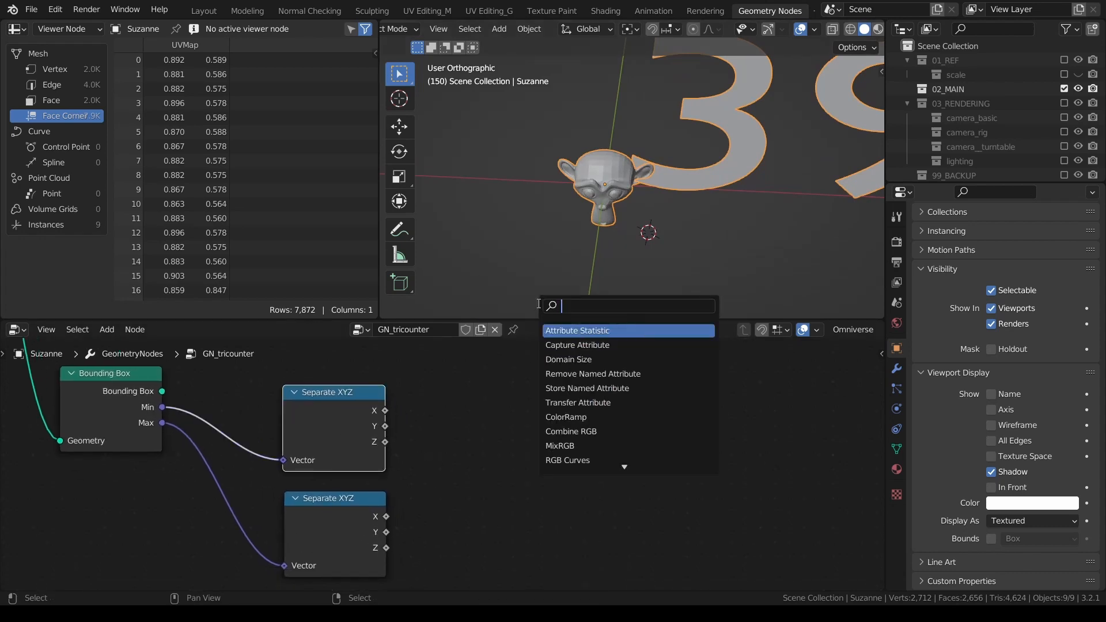
text(math)
key(Return)
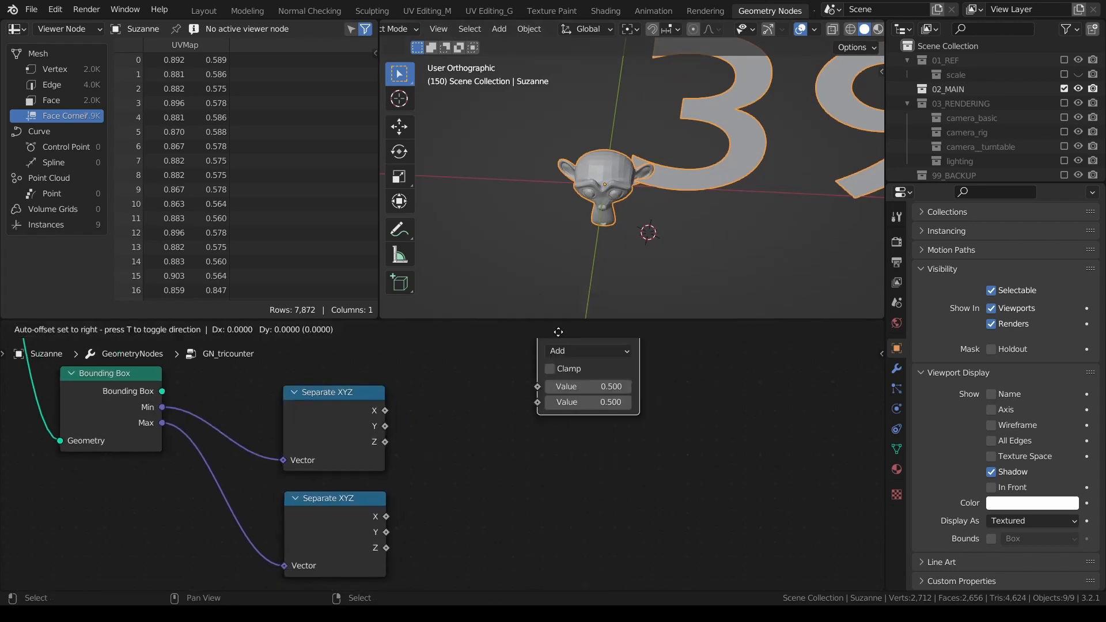
click(514, 363)
drag(385, 410, 495, 453)
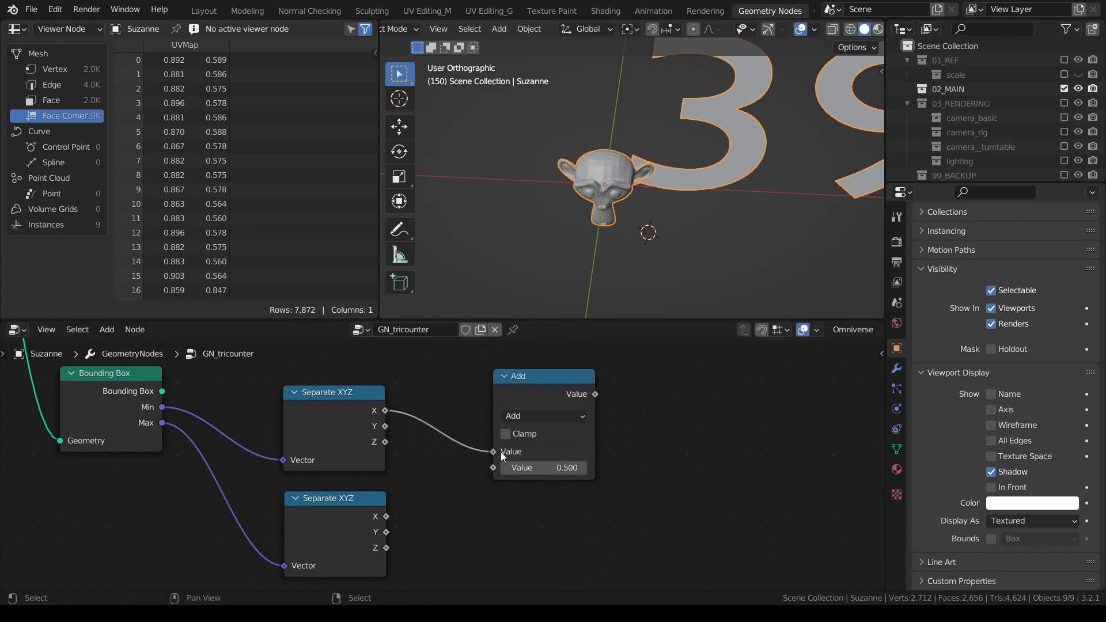
drag(386, 516, 493, 468)
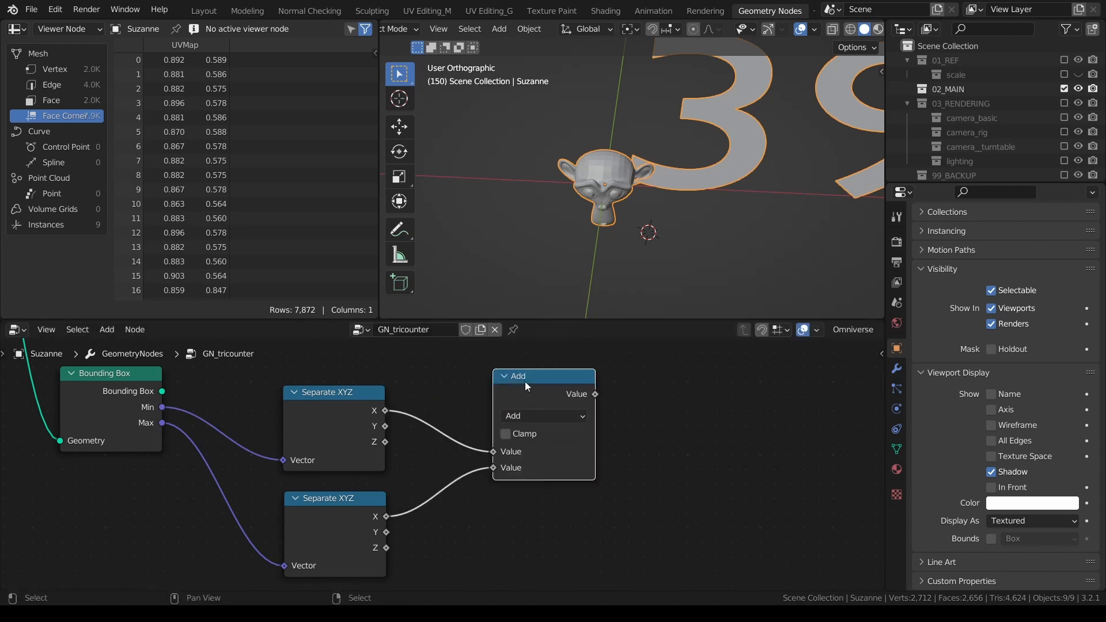
- Duplicate the Add node, feed the sum into the copy's first value, and make the copy Divide by 2
key(shift+d)
click(659, 387)
drag(595, 394, 659, 442)
click(733, 457)
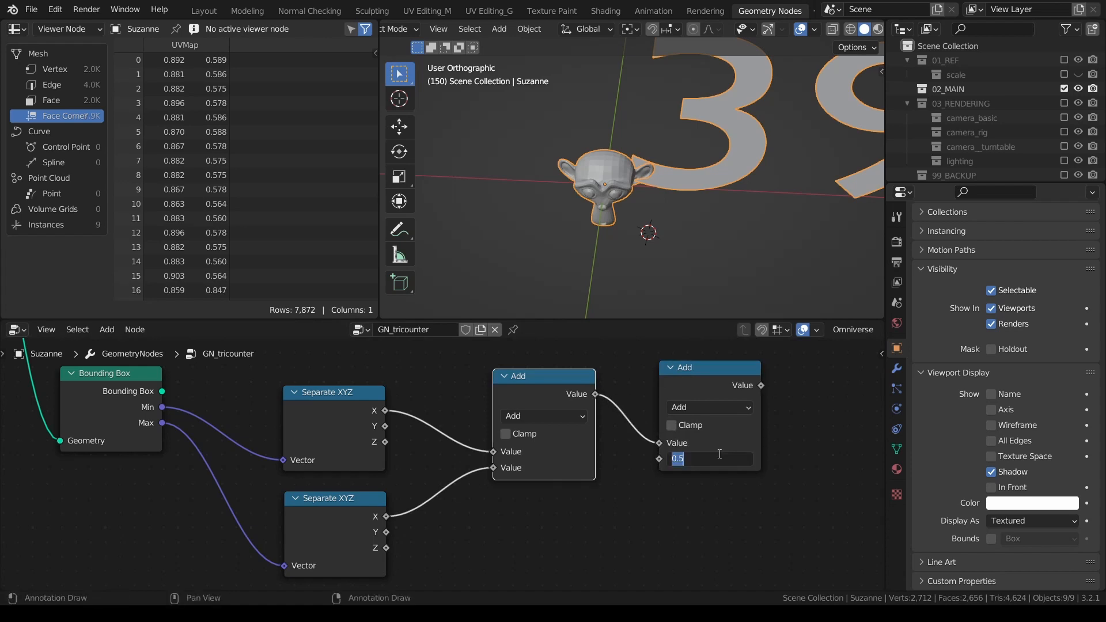
text(2)
key(Return)
click(719, 404)
key(d)
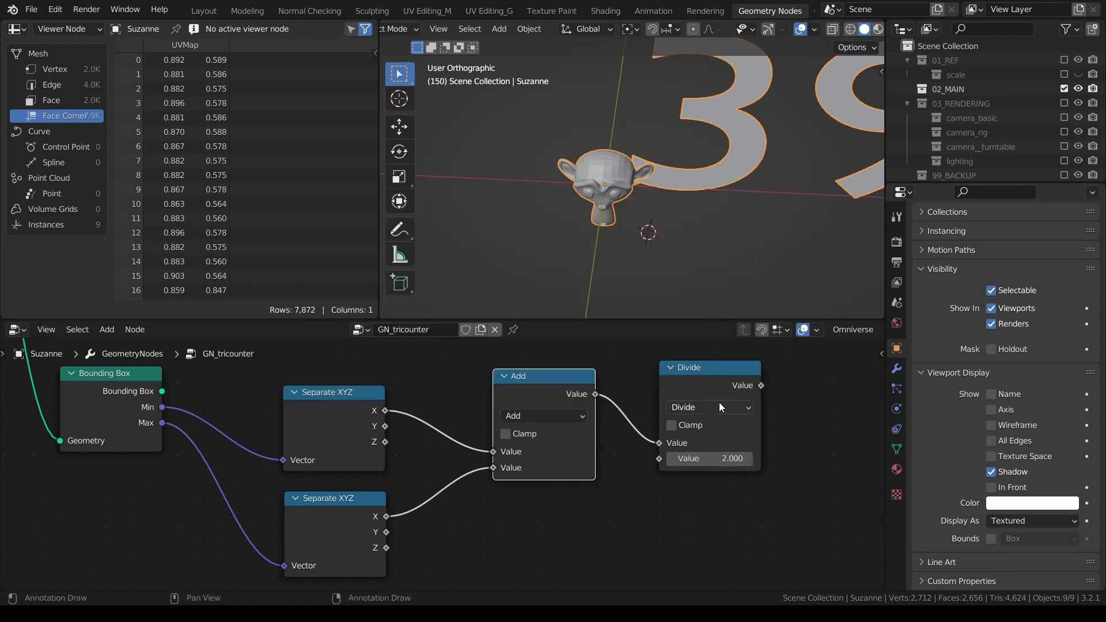
- Add a Combine XYZ node after the Divide node and connect the Divide result to its X input
scroll(717, 398, down, 6)
middle_drag(658, 416, 492, 450)
key(shift+a)
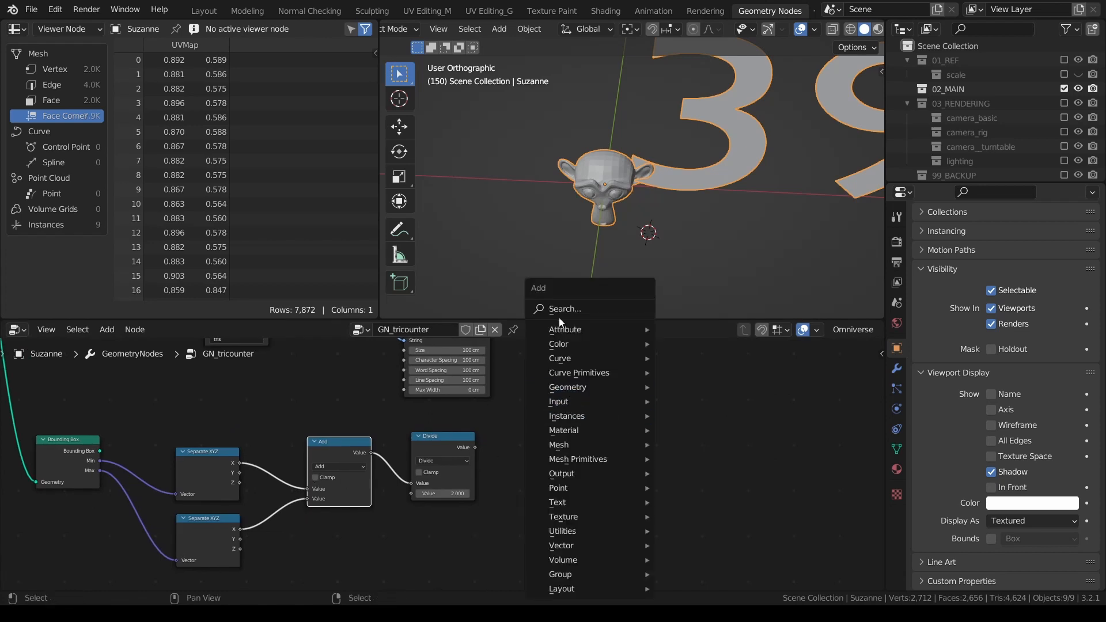
click(561, 310)
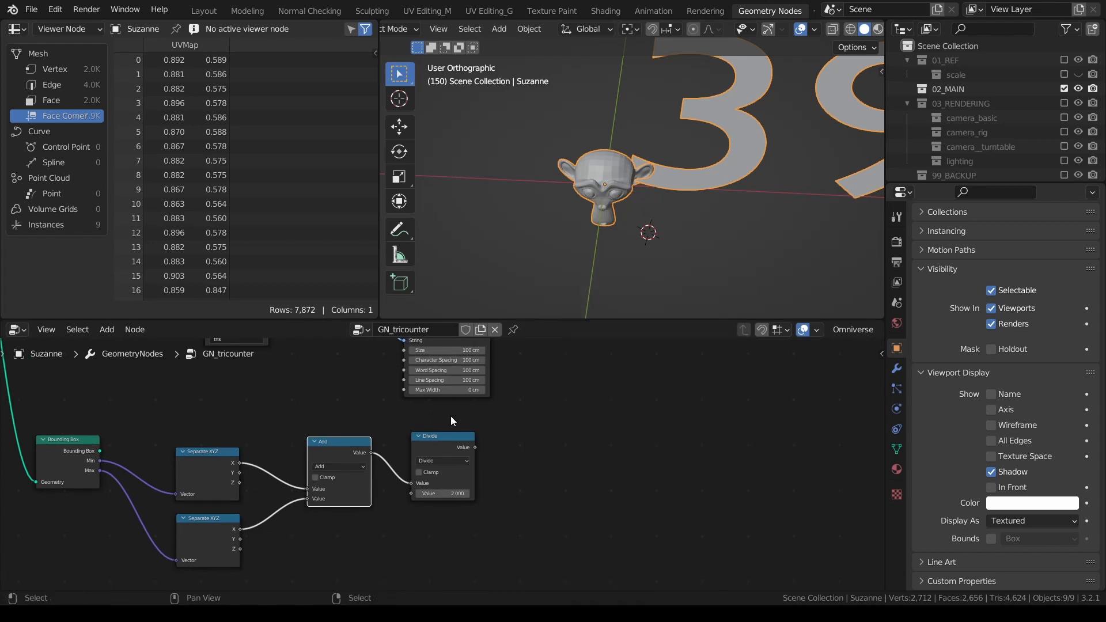
key(shift+a)
click(293, 310)
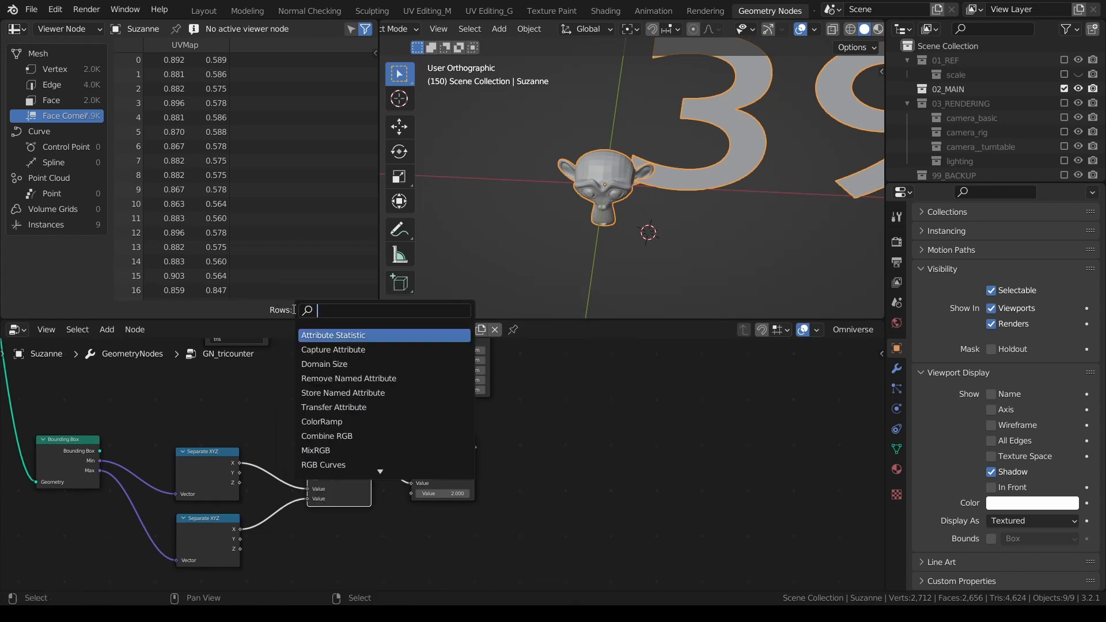
text(com)
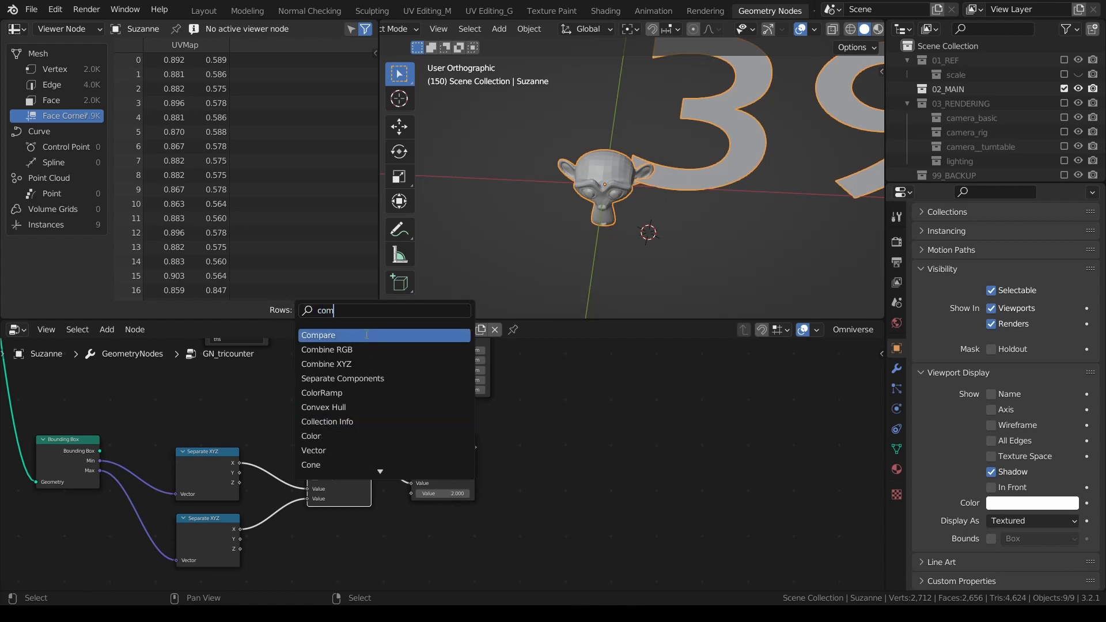
key(Down)
key(Down)
key(Return)
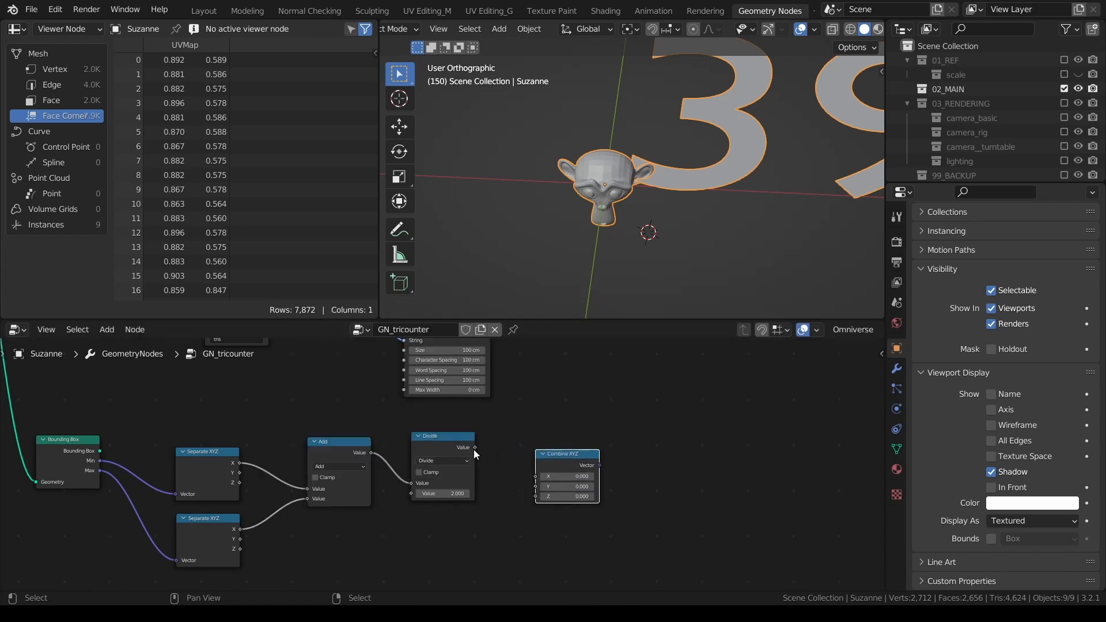
drag(475, 448, 581, 490)
- Set the Size of the String to Curves node to 10 cm
middle_drag(624, 181, 670, 215)
scroll(670, 215, up, 2)
middle_drag(541, 459, 593, 416)
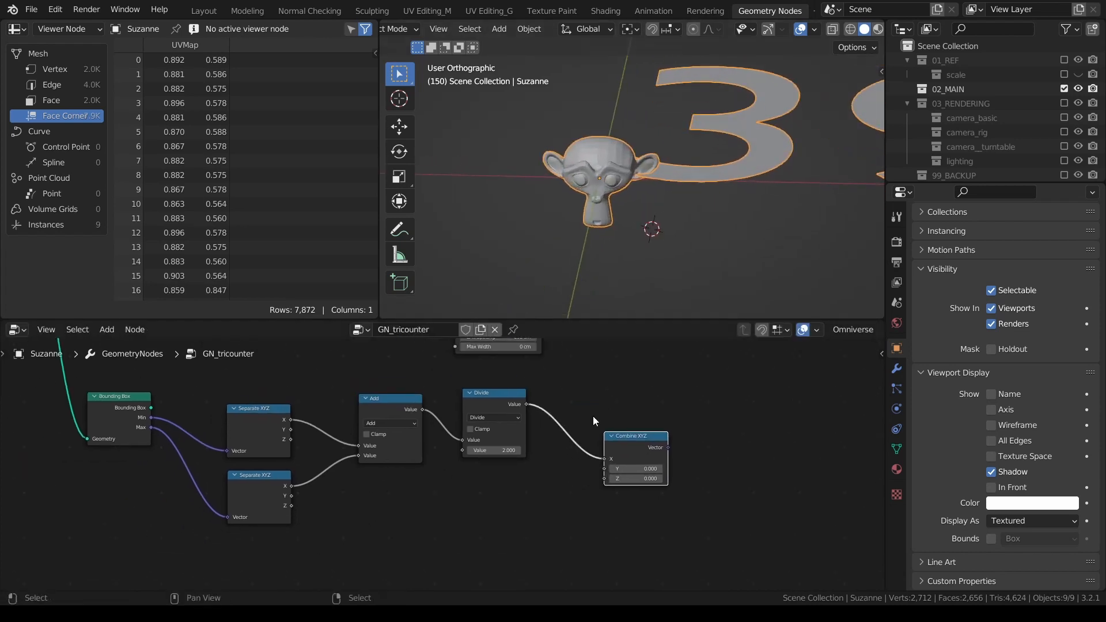
middle_drag(250, 459, 245, 484)
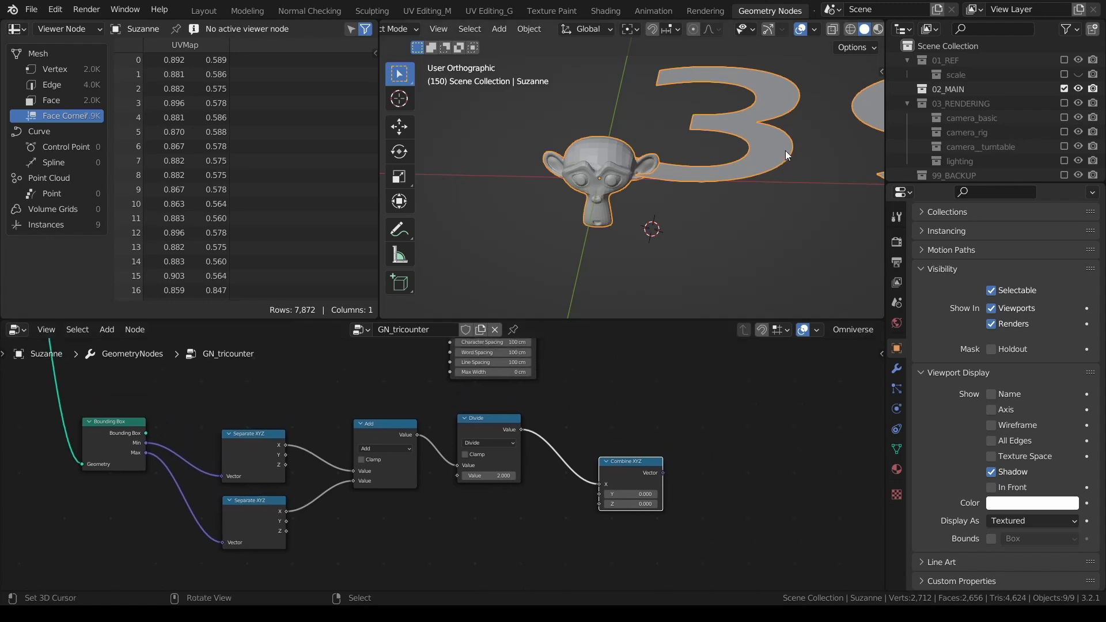
middle_drag(502, 352, 417, 462)
scroll(417, 462, up, 5)
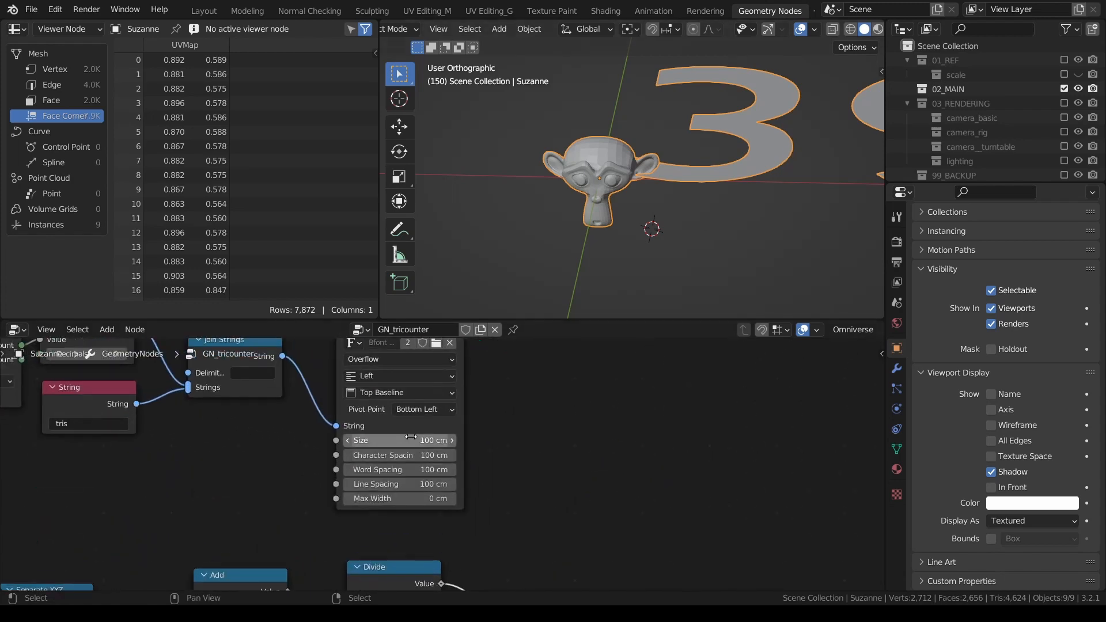
drag(411, 437, 377, 437)
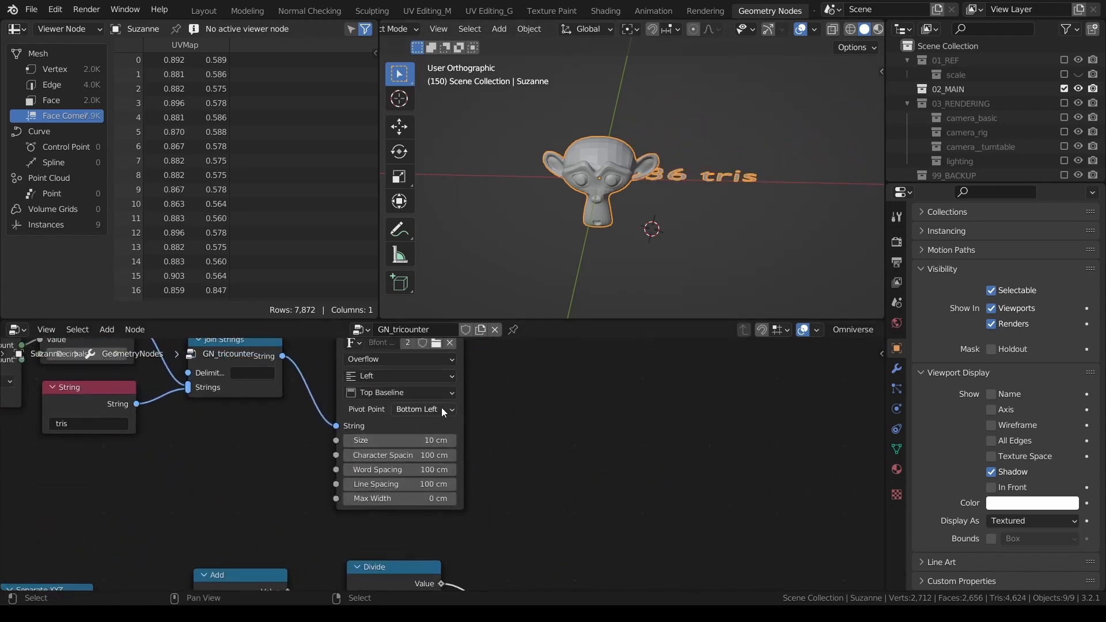
- Set the String to Curves node's horizontal alignment to Center and its vertical alignment to Top
scroll(443, 412, up, 2)
click(400, 399)
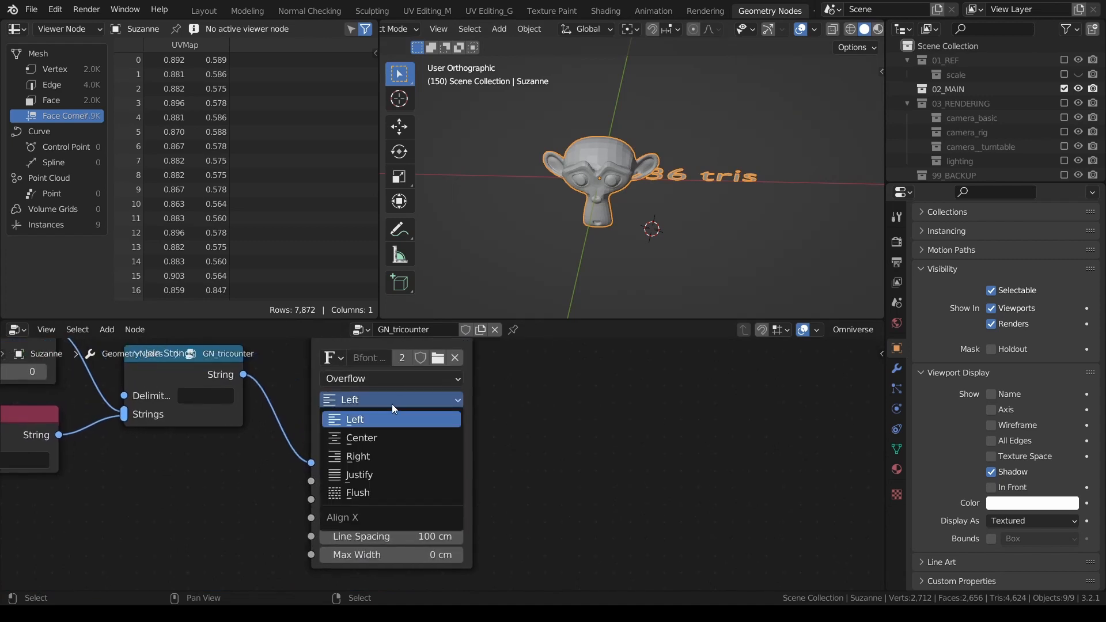
click(375, 401)
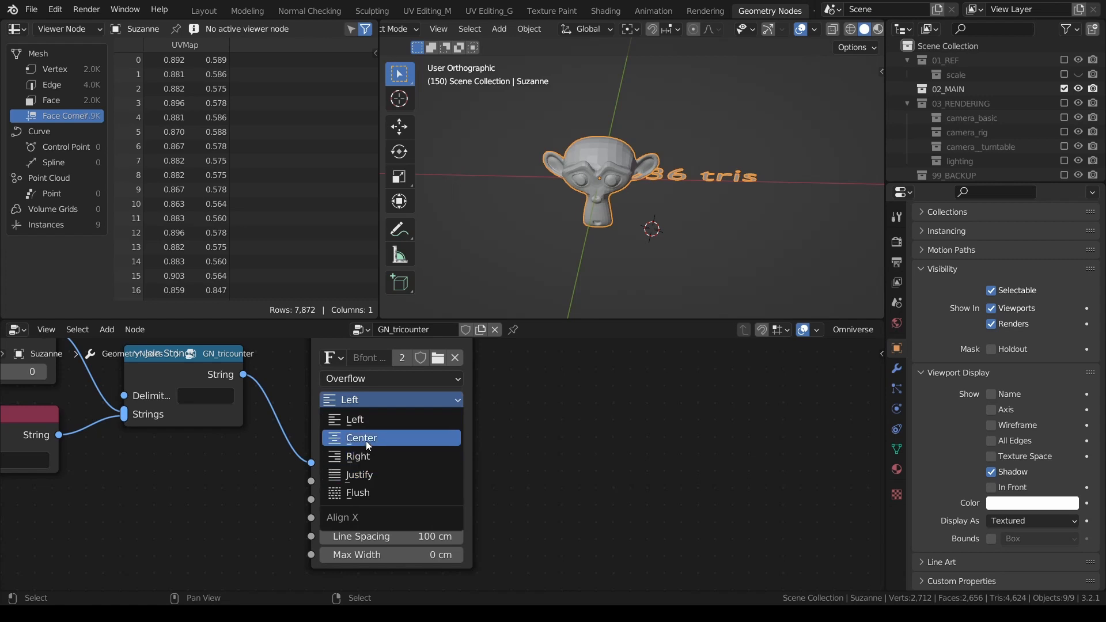
click(365, 441)
click(400, 405)
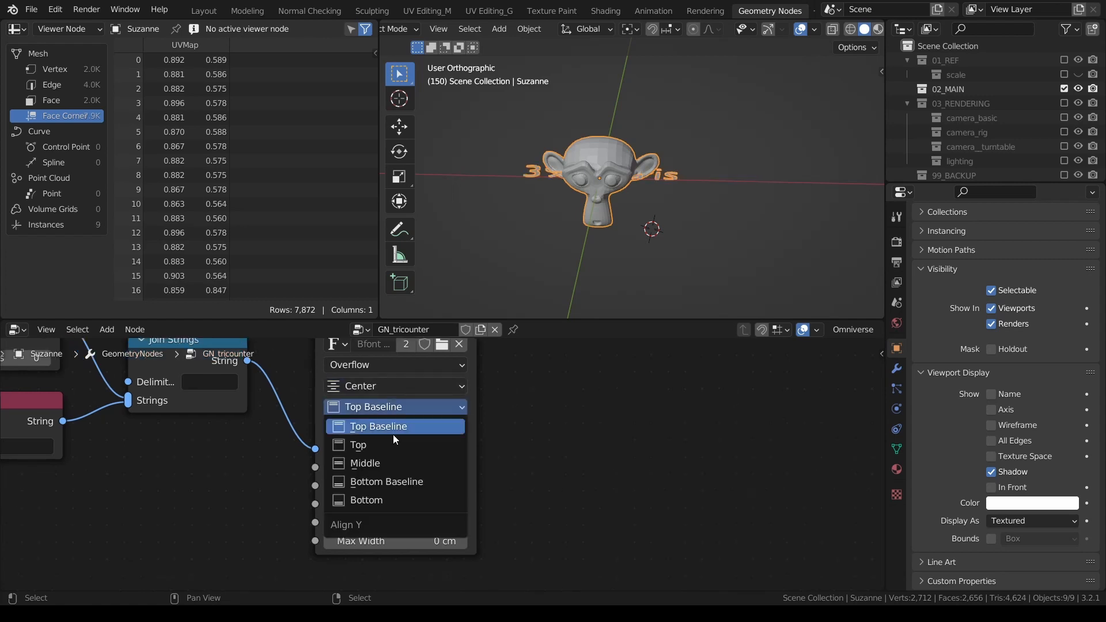
click(371, 445)
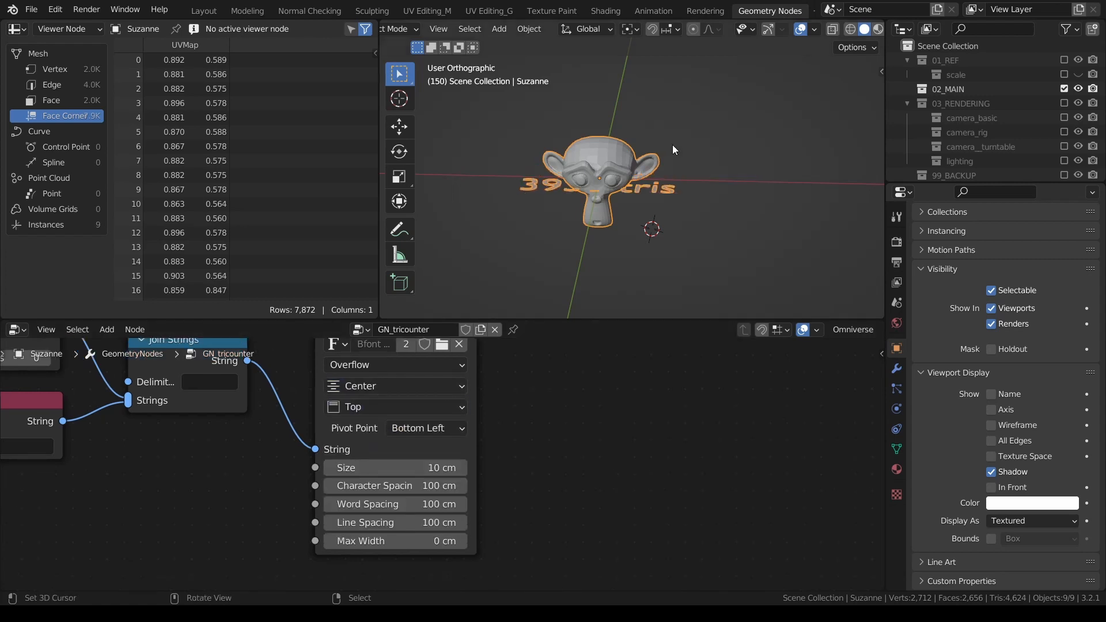
- Examine how the triangle-count text sits relative to Suzanne and review the bounding-box node chain that positions it
scroll(684, 218, up, 1)
middle_drag(673, 144, 677, 185)
scroll(593, 497, down, 8)
middle_drag(572, 509, 574, 423)
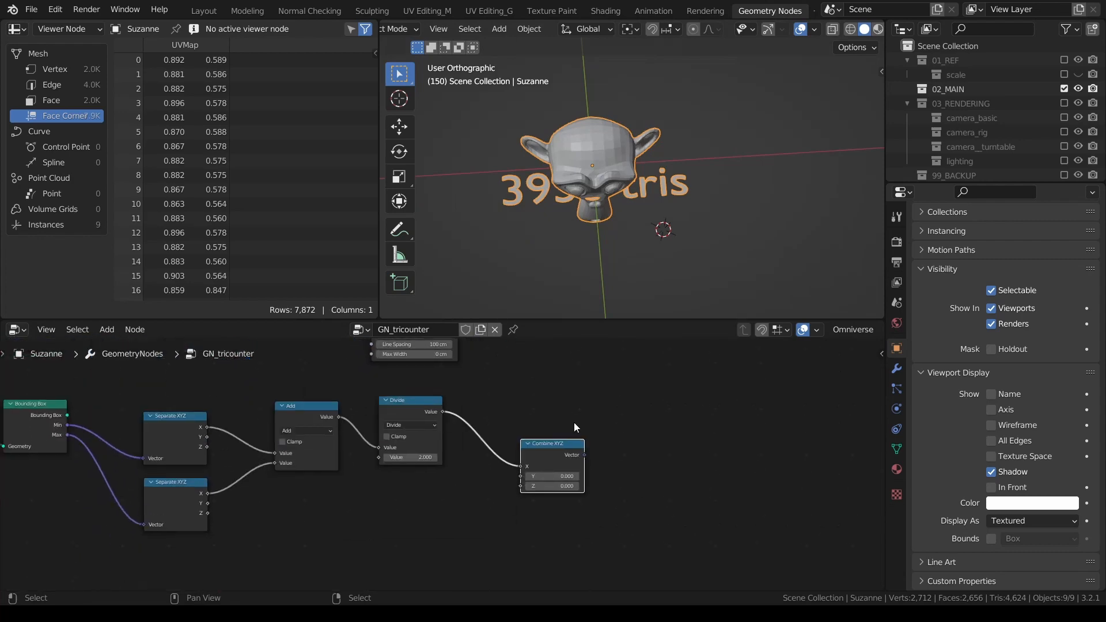
scroll(574, 427, up, 2)
middle_drag(613, 173, 558, 198)
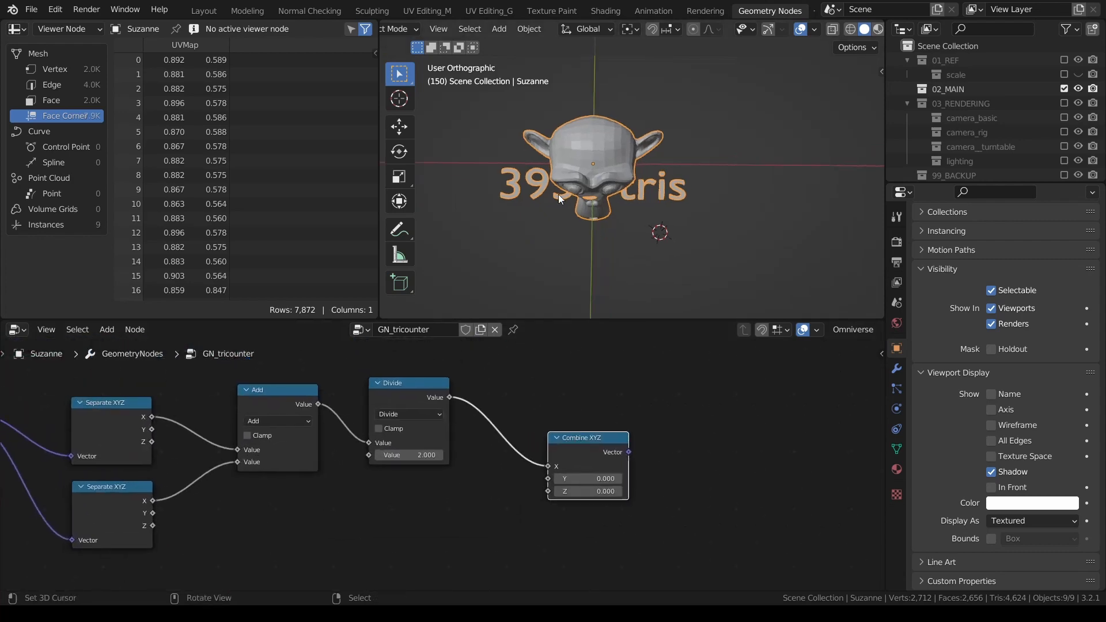
middle_drag(463, 449, 567, 419)
middle_drag(257, 407, 302, 438)
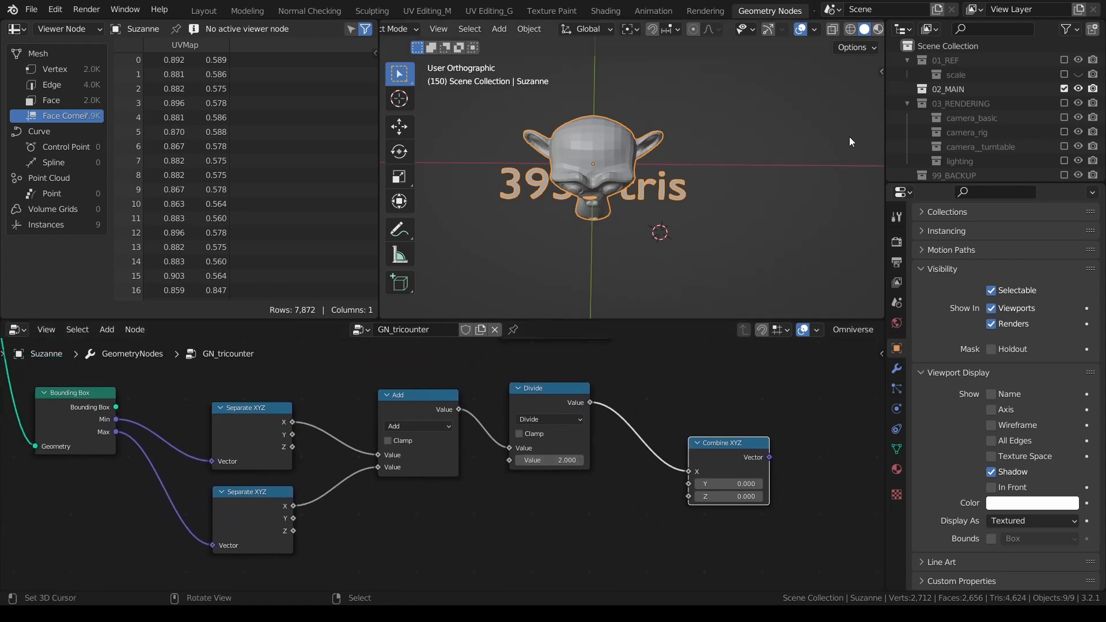
middle_drag(849, 136, 600, 159)
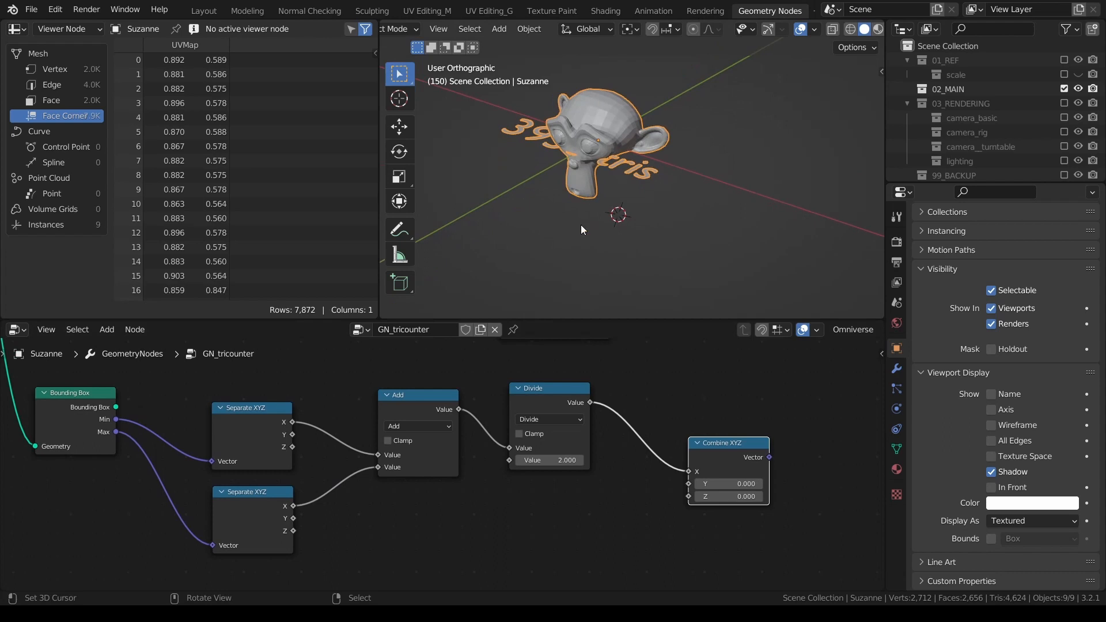
middle_drag(581, 226, 489, 220)
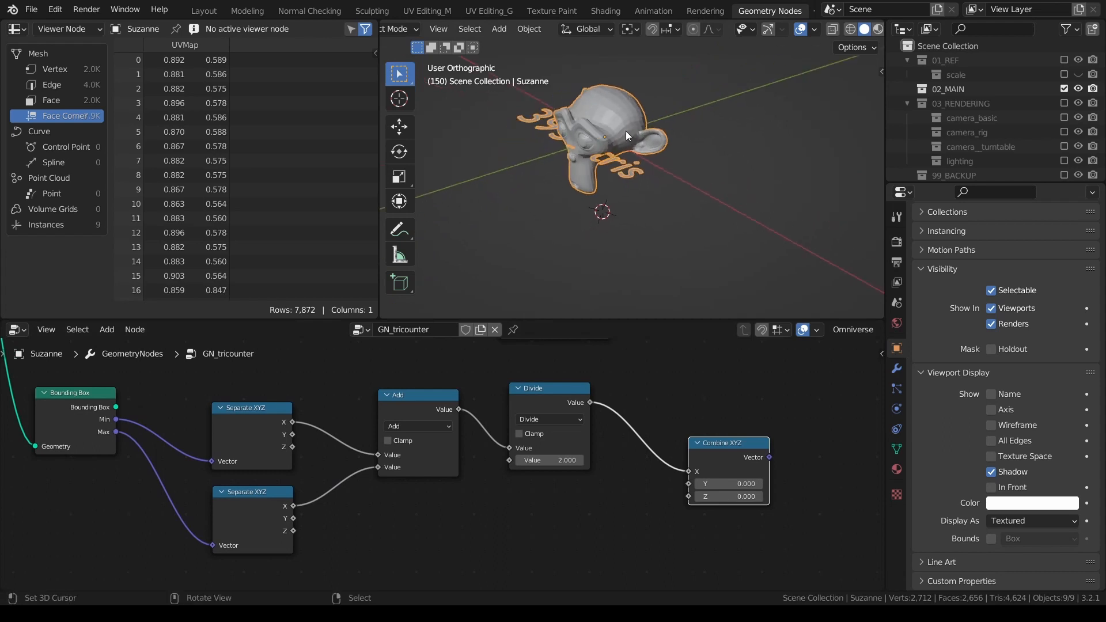
- Connect the Y and Z outputs of the Bounding Box Min's Separate XYZ node to the Combine XYZ node's Y and Z inputs
middle_drag(626, 131, 655, 144)
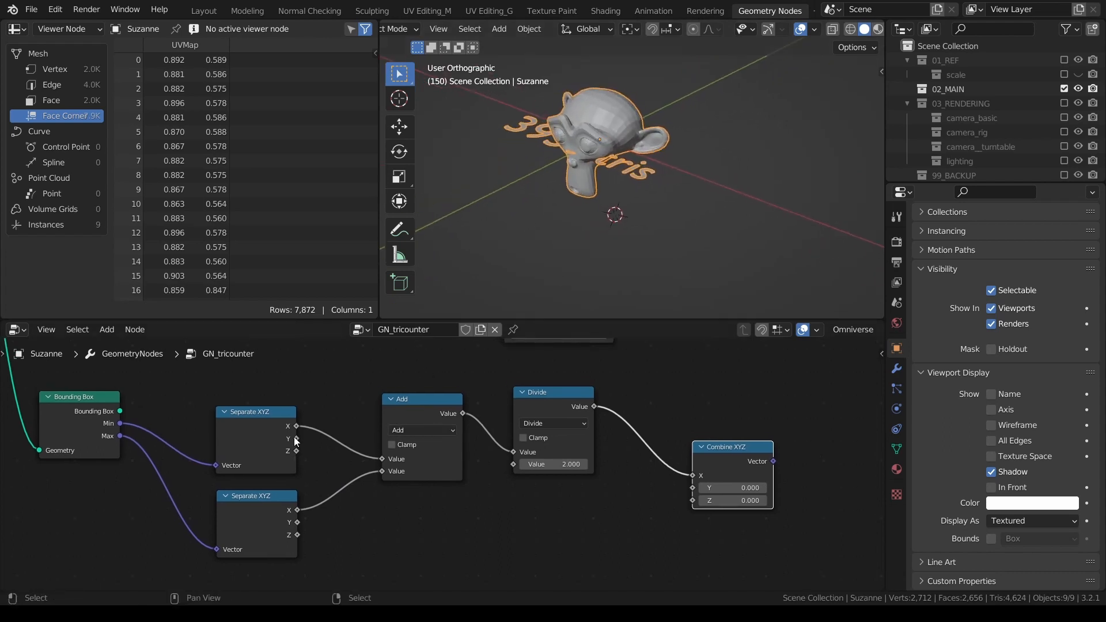
drag(296, 438, 693, 488)
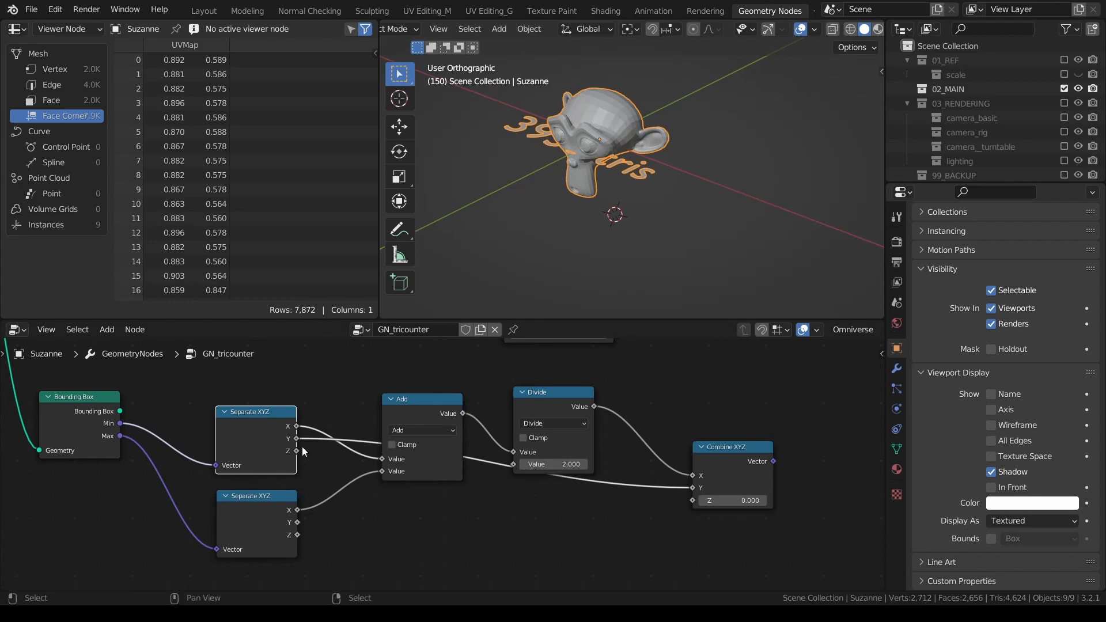
drag(297, 451, 701, 504)
- Space out the Join Geometry, Group Output and Fill Curve nodes, and move Combine XYZ closer to the Divide node
middle_drag(625, 523, 306, 589)
scroll(445, 491, down, 4)
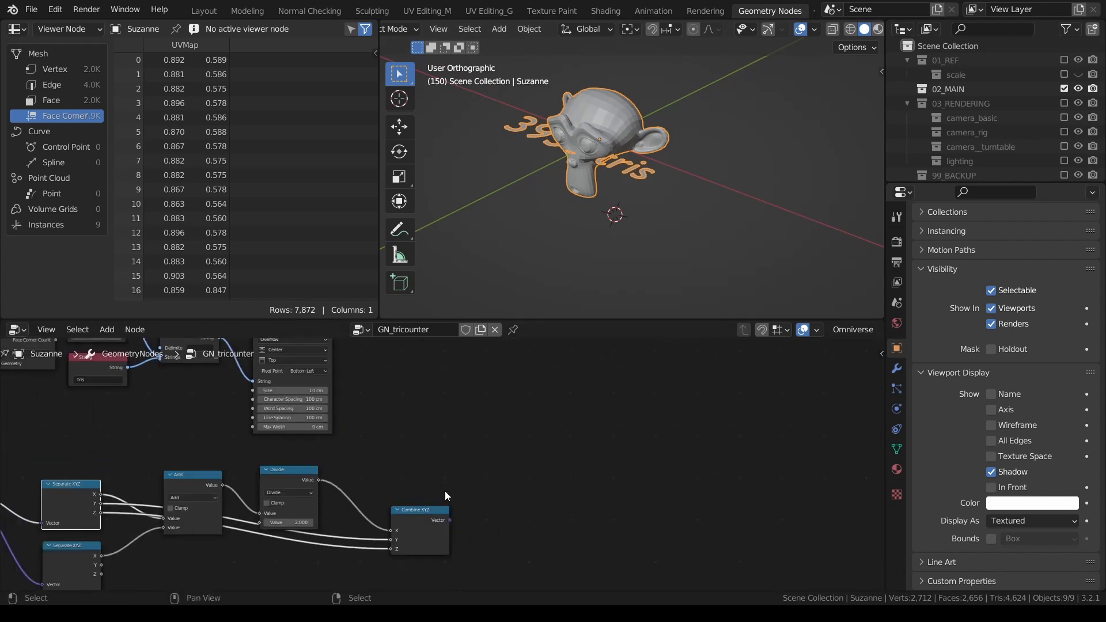
middle_drag(524, 356, 414, 466)
scroll(439, 439, down, 3)
drag(344, 406, 367, 406)
scroll(380, 399, down, 1)
drag(429, 369, 496, 368)
drag(370, 408, 437, 402)
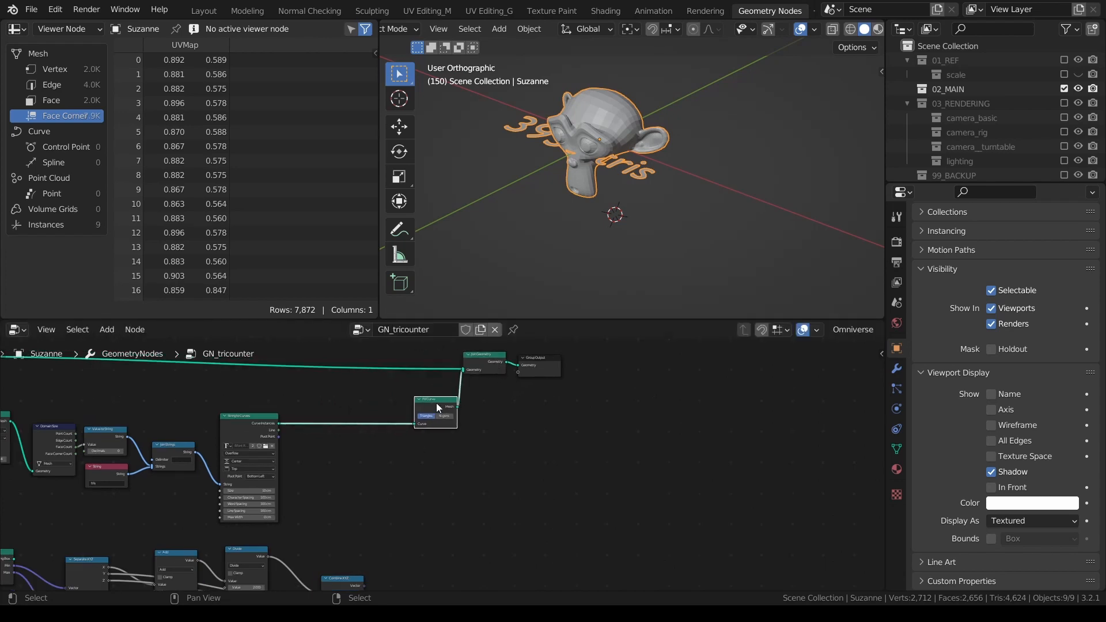
drag(345, 582, 329, 548)
- Insert a Transform node on the link between the String to Curves and Fill Curve nodes
middle_drag(356, 473, 462, 422)
scroll(461, 422, up, 1)
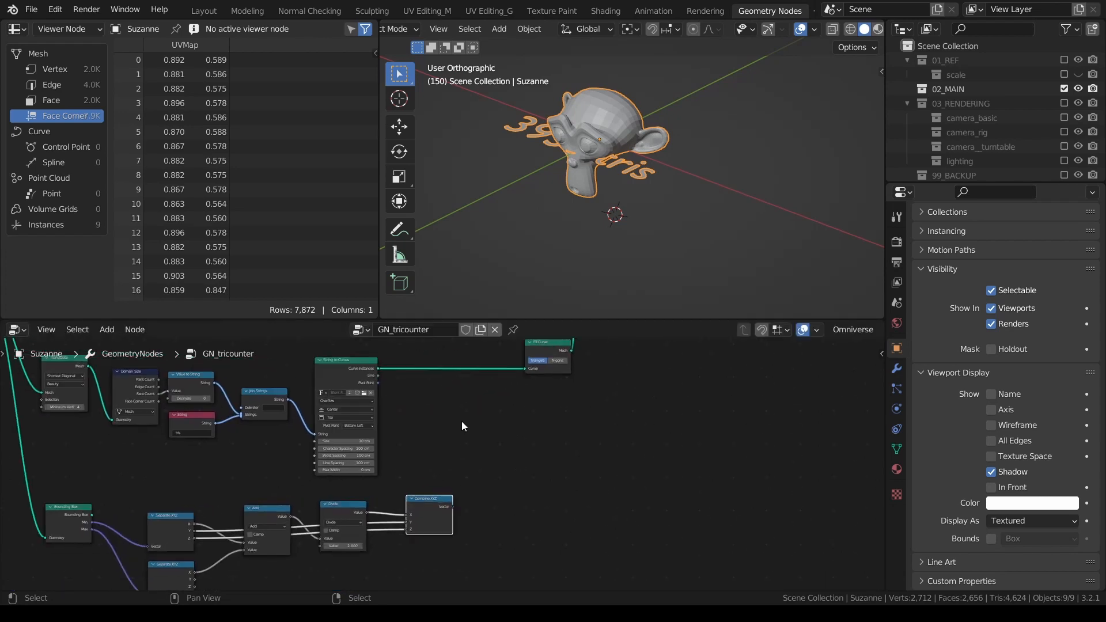
key(shift+a)
click(448, 309)
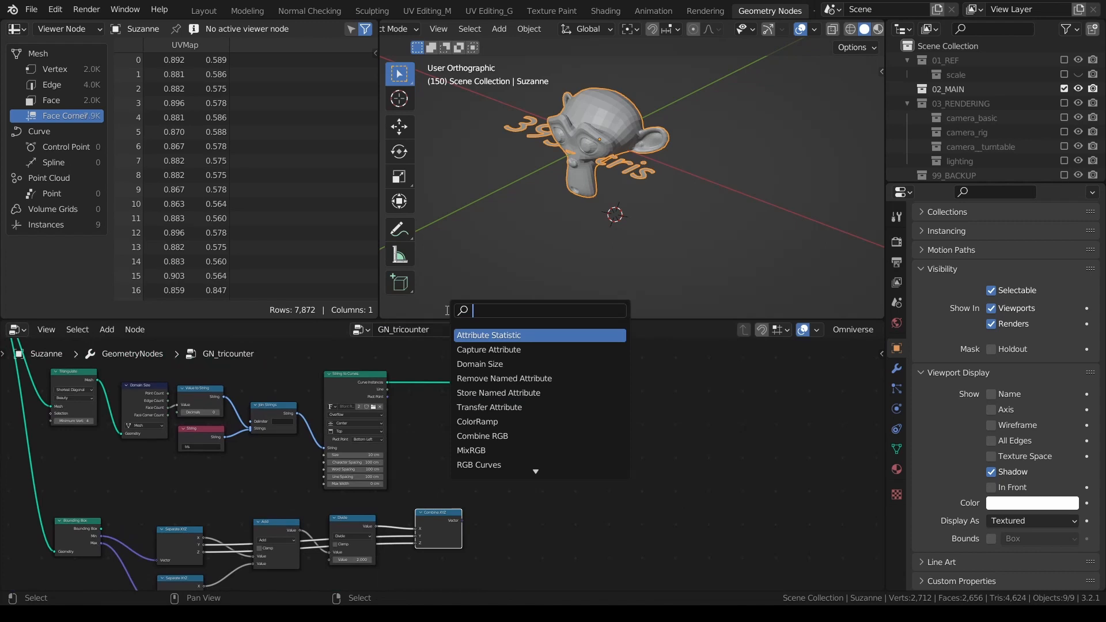
text(transa)
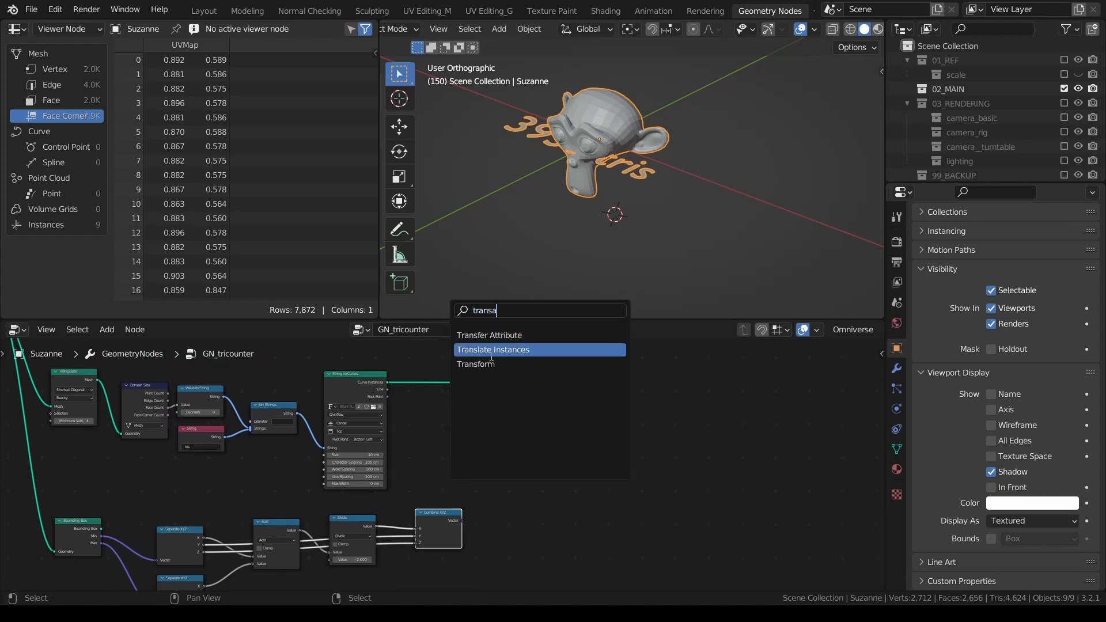
click(491, 365)
click(515, 406)
scroll(491, 404, up, 2)
middle_drag(491, 404, 526, 444)
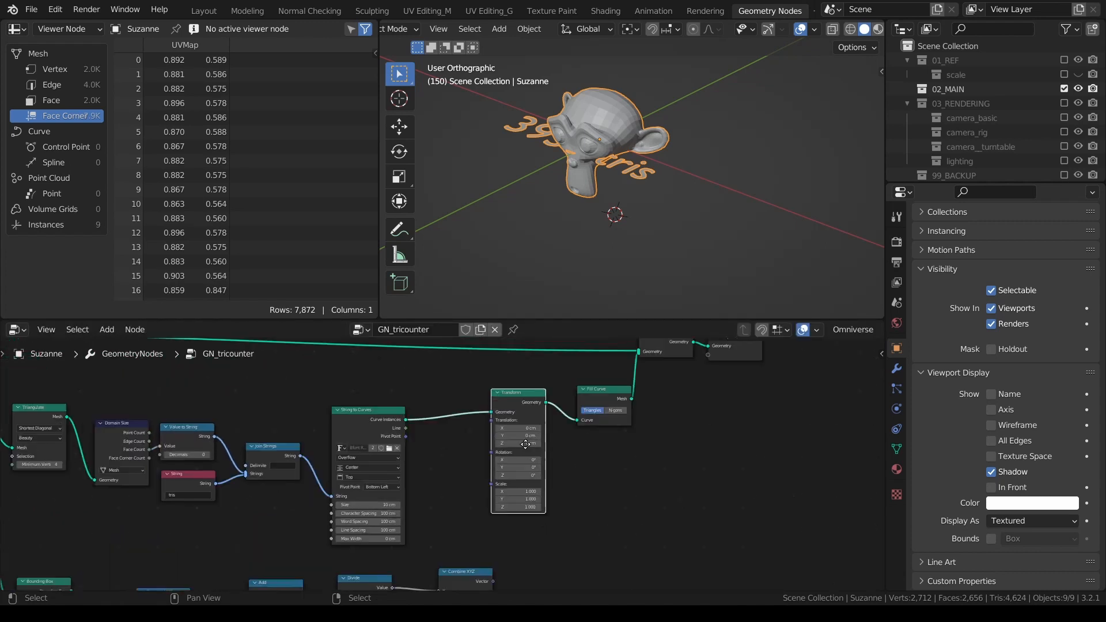
- Insert a duplicate Fill Curve node between String to Curves and Transform, and dissolve the original so Transform feeds Join Geometry
scroll(415, 438, up, 1)
middle_drag(352, 416, 388, 421)
scroll(388, 421, up, 1)
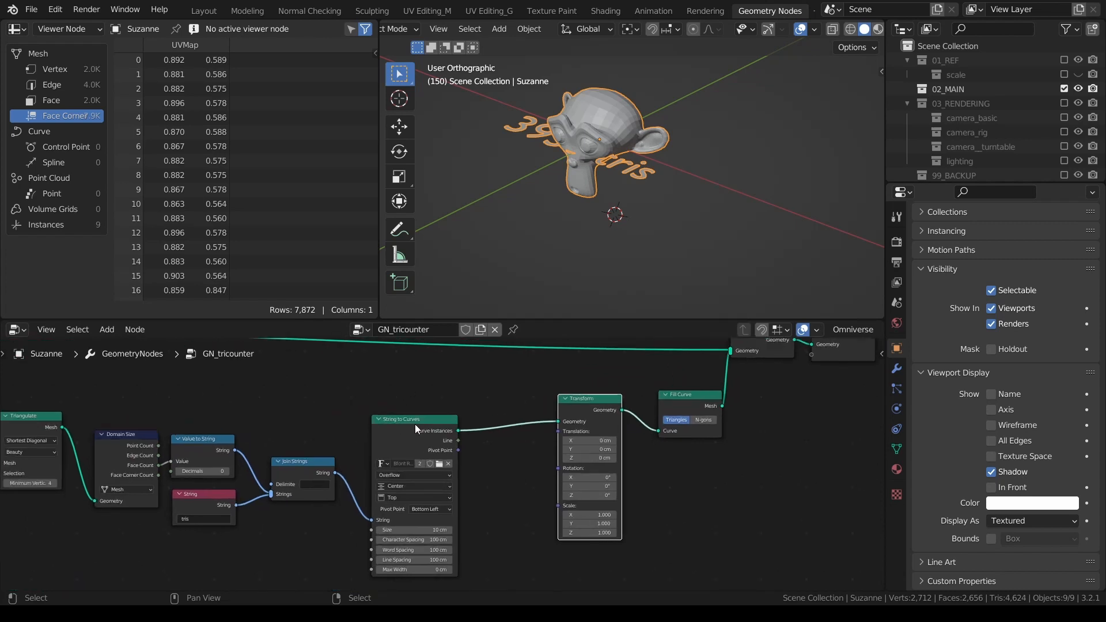
click(679, 397)
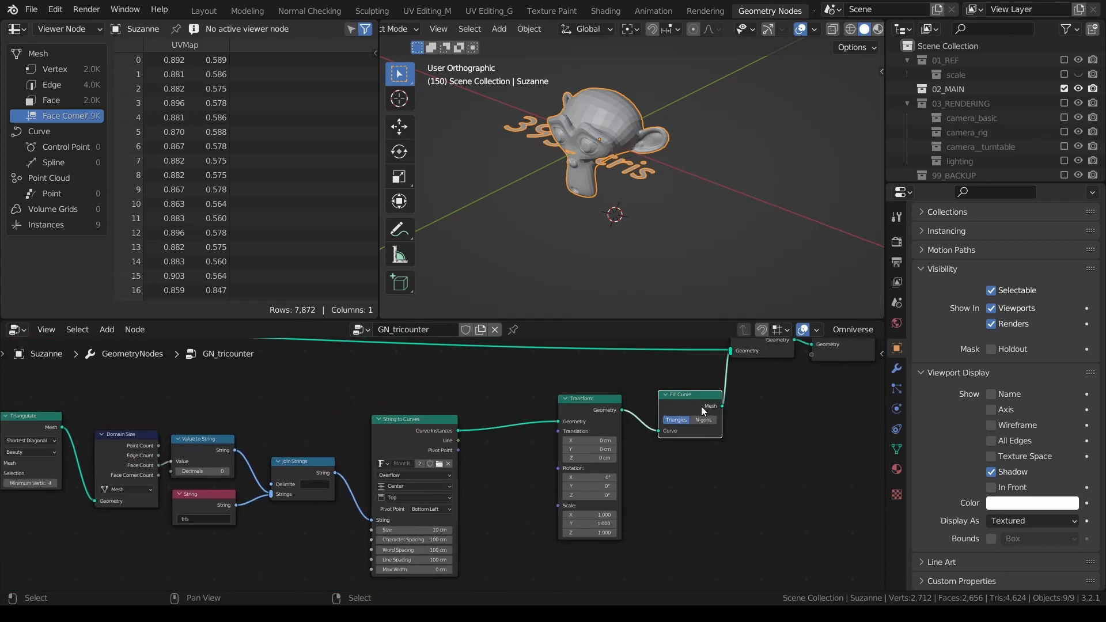
key(shift+d)
click(543, 424)
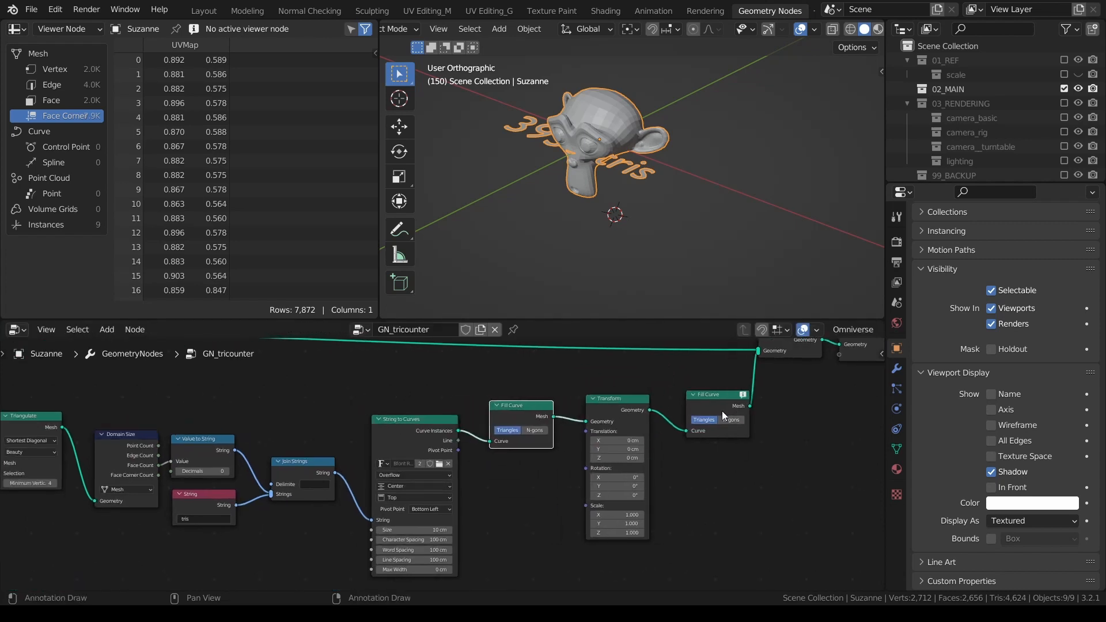
click(716, 403)
key(ctrl+x)
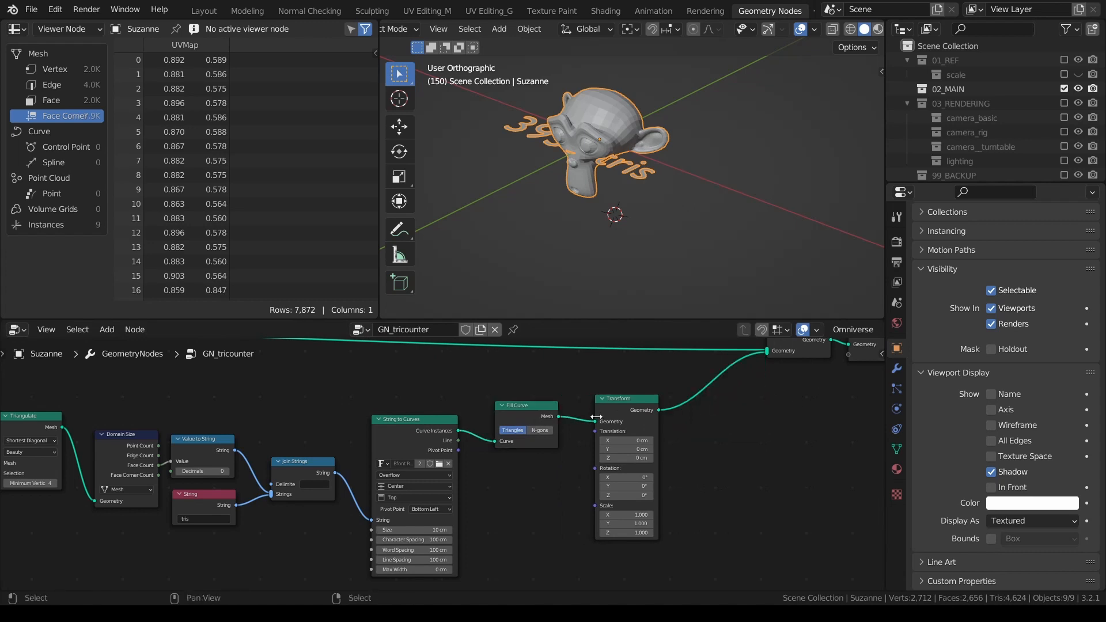
- Connect the Combine XYZ node's Vector output to the Transform node's Translation input
drag(626, 403, 646, 411)
middle_drag(649, 411, 620, 388)
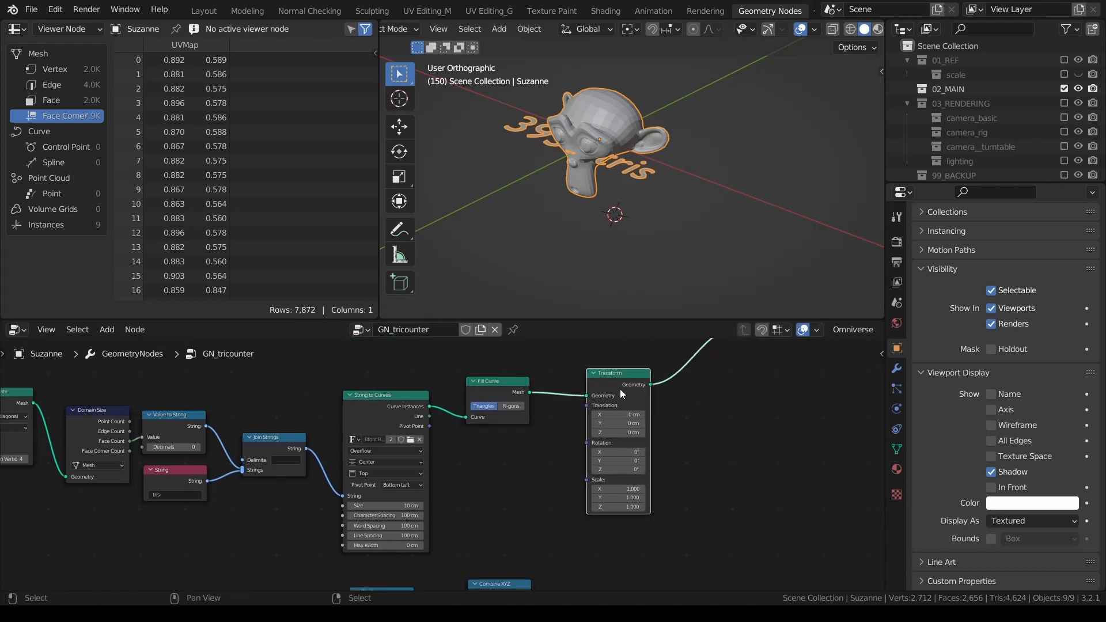
mouse_move(618, 433)
middle_down()
mouse_move(602, 408)
mouse_move(579, 430)
mouse_move(543, 422)
middle_up()
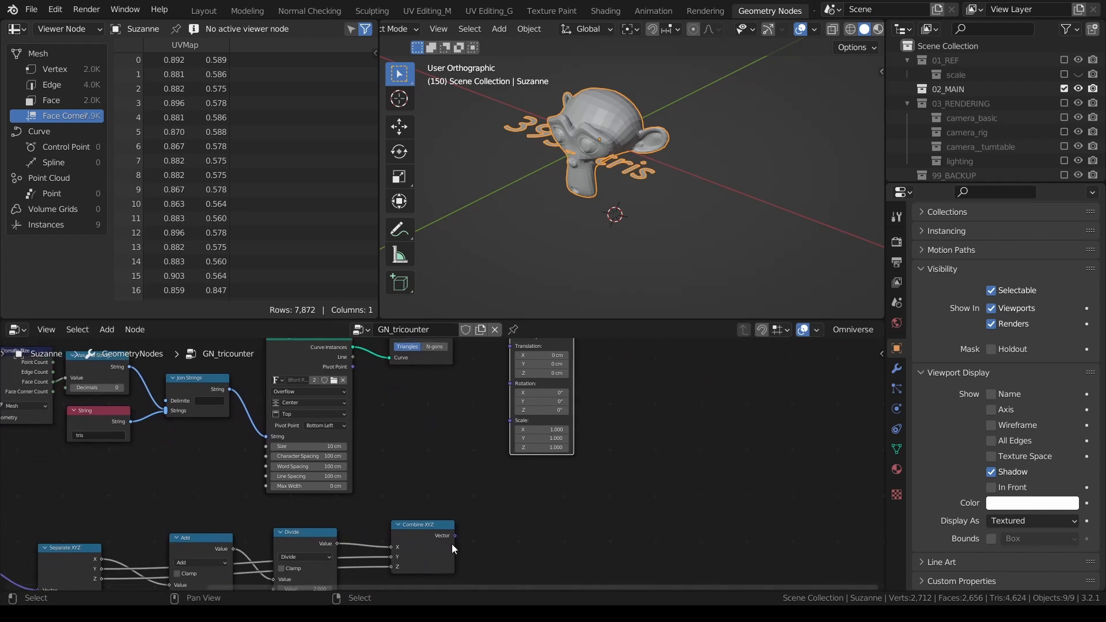
drag(455, 560, 511, 427)
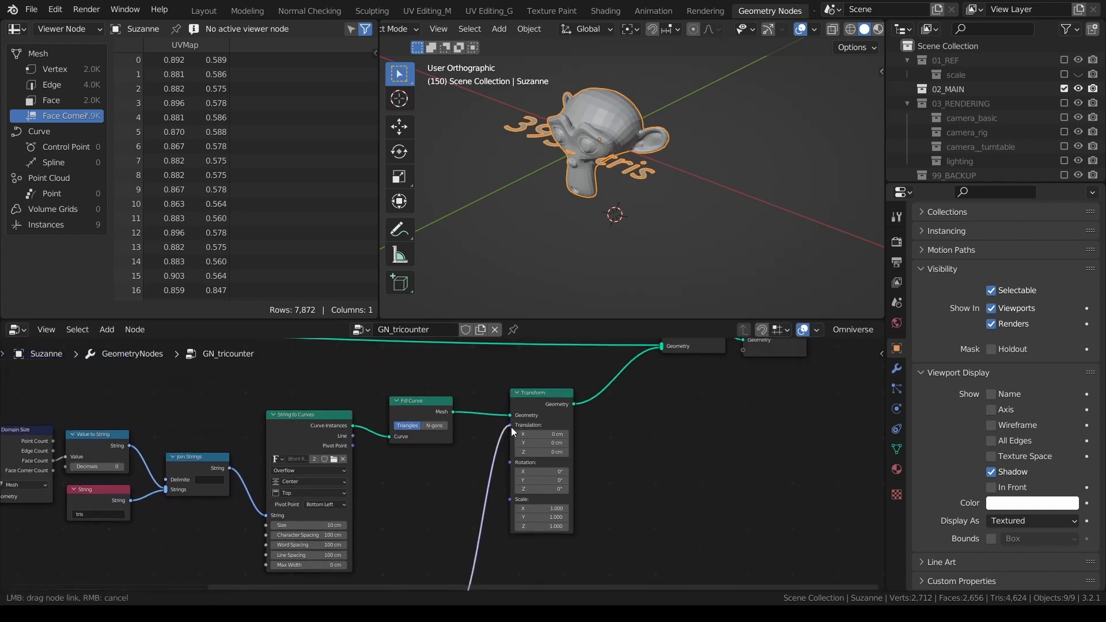
middle_drag(576, 242, 583, 217)
scroll(524, 553, down, 3)
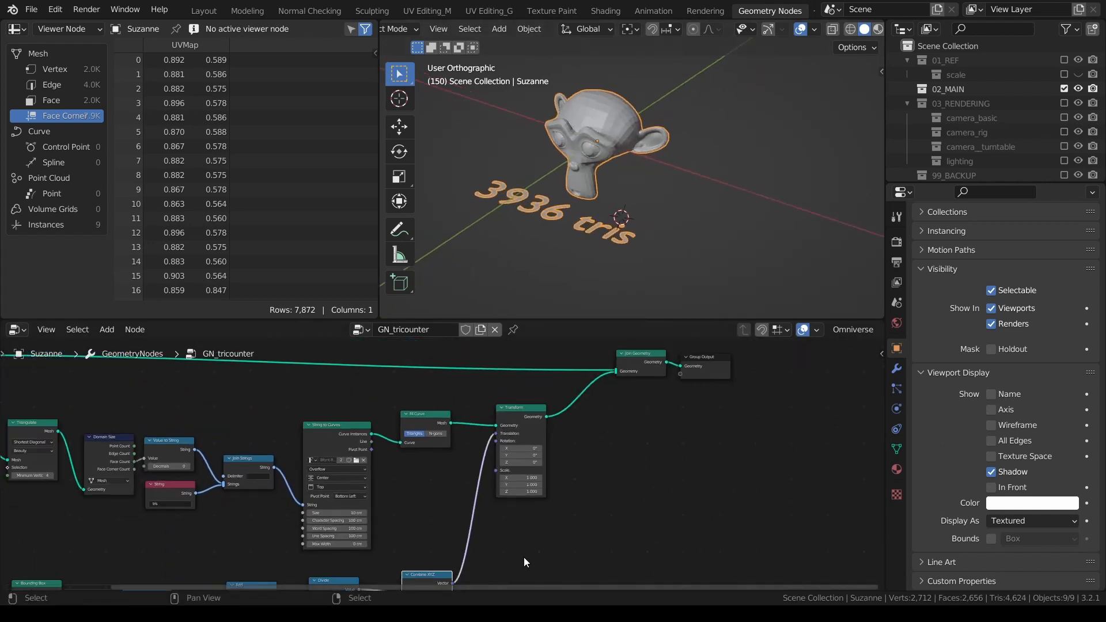
- Set the Transform node's X rotation to 45° to tilt the triangle-count text upward
middle_drag(524, 558, 476, 590)
scroll(523, 482, up, 1)
middle_drag(566, 201, 608, 217)
scroll(541, 494, up, 3)
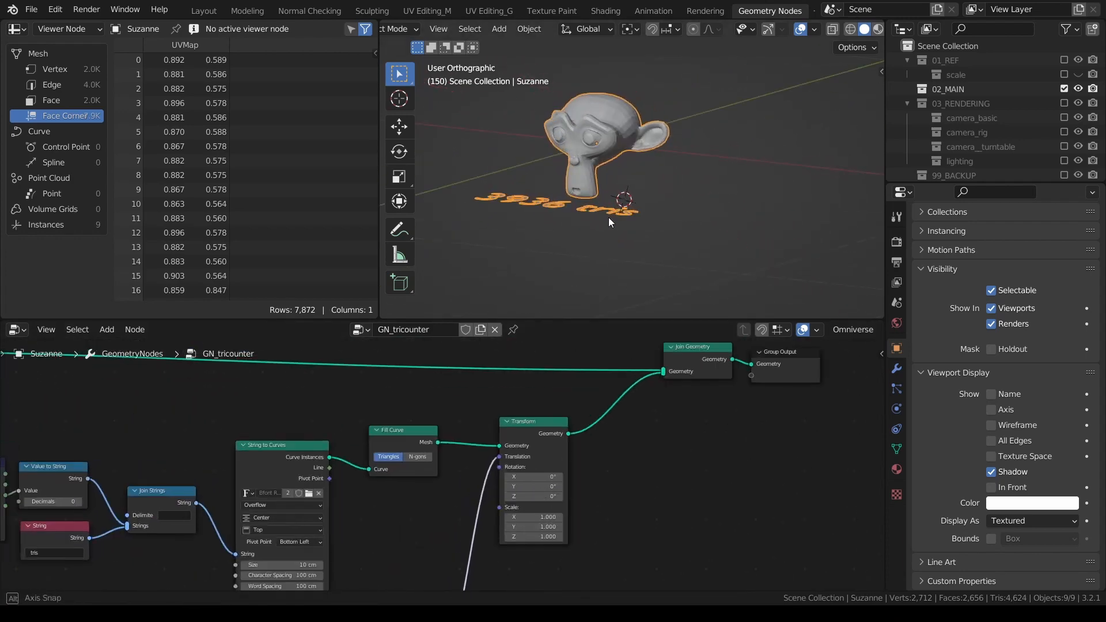
scroll(554, 524, up, 3)
click(569, 482)
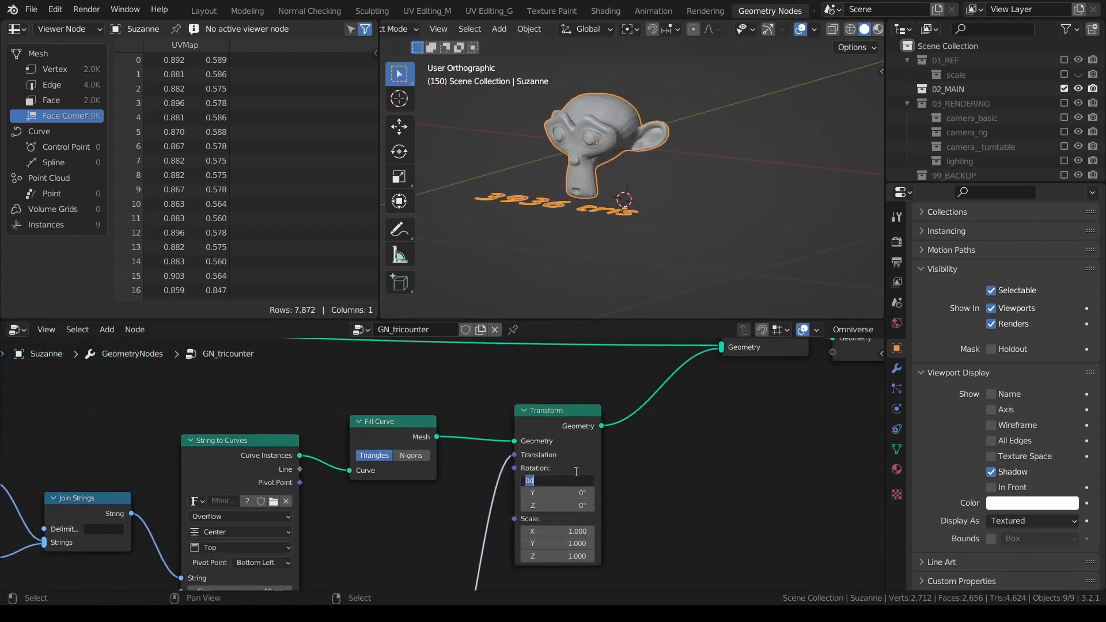
text(90)
key(Return)
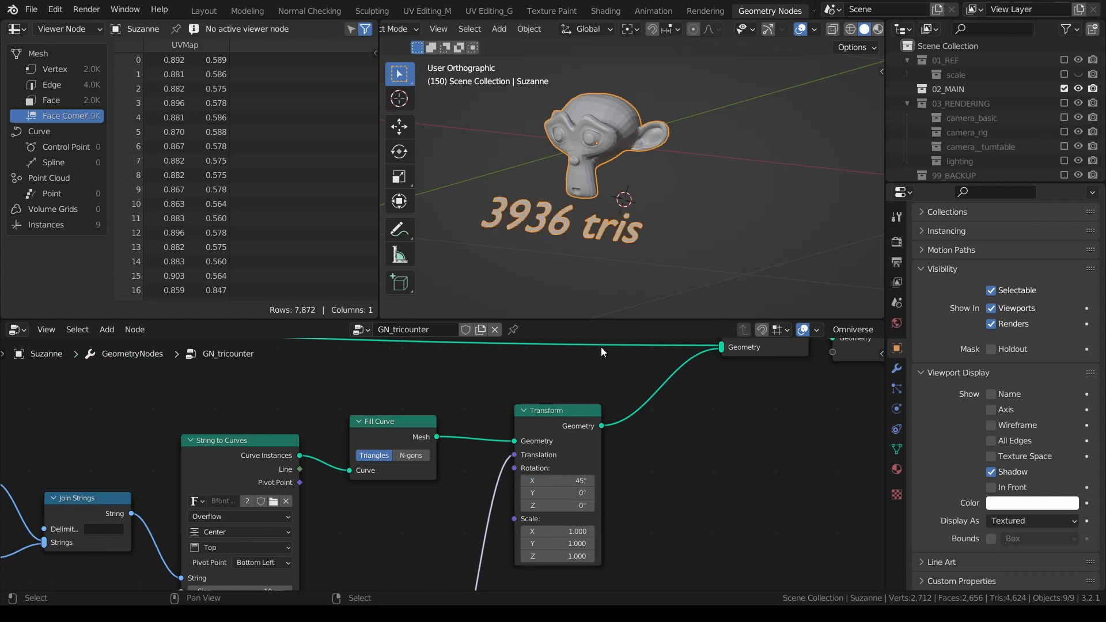
middle_drag(565, 259, 616, 180)
scroll(634, 180, up, 1)
scroll(635, 178, down, 4)
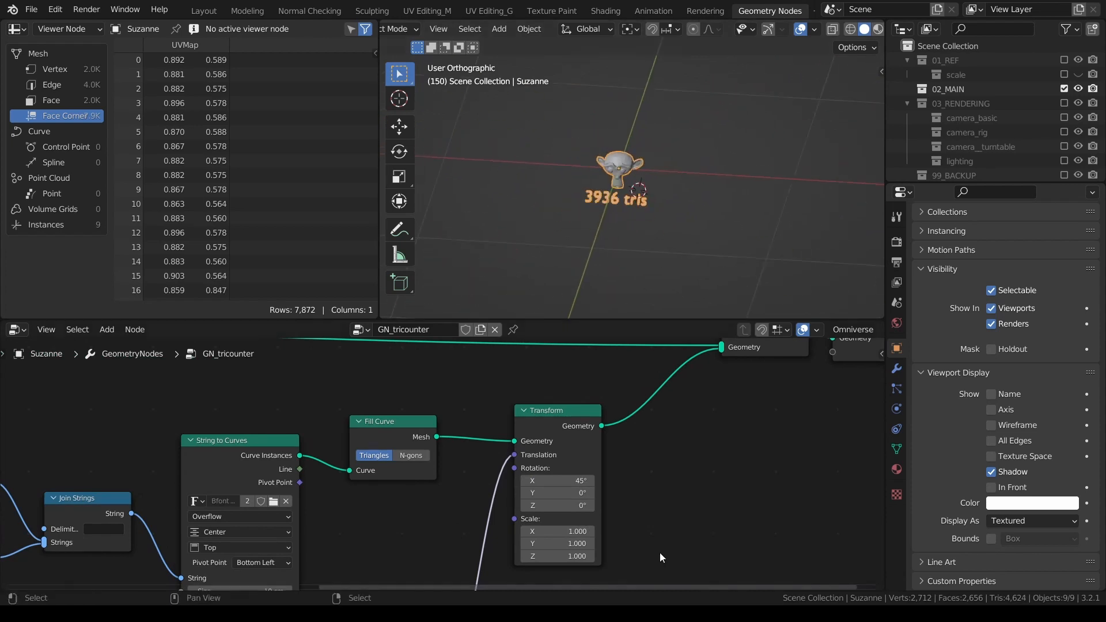
- Move the Group Input node away from the other nodes and add a reroute on its links to Join Geometry and Triangulate
scroll(660, 554, down, 15)
middle_drag(512, 455, 589, 402)
scroll(589, 402, up, 2)
middle_drag(318, 381, 618, 433)
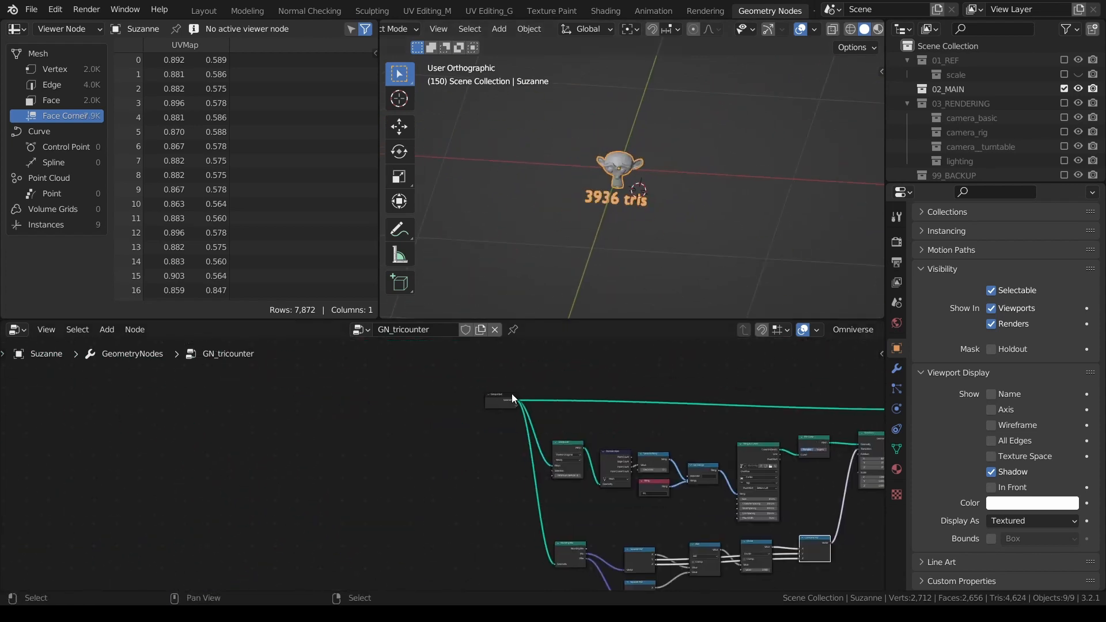
drag(493, 403, 419, 412)
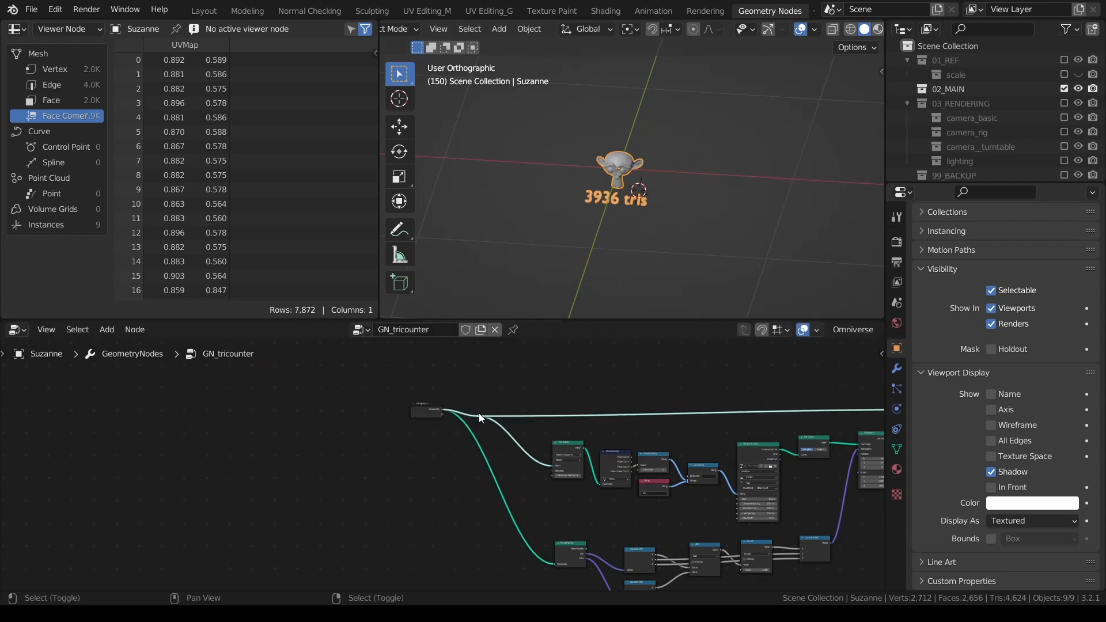
click(526, 528)
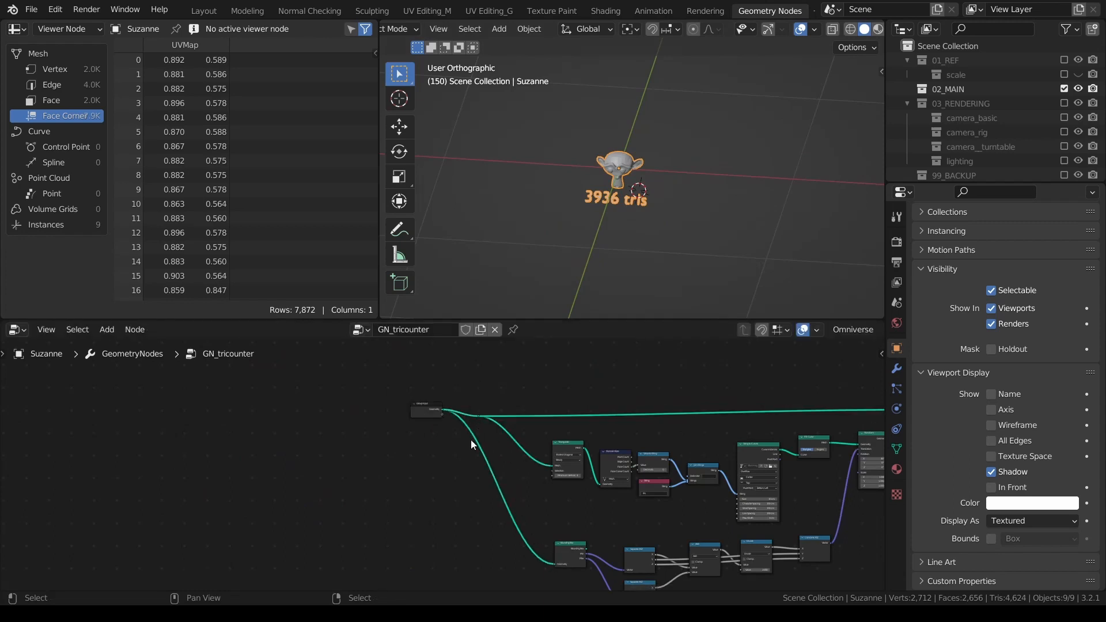
drag(479, 416, 555, 564)
click(475, 425)
key(ctrl+z)
key(ctrl+z)
key(ctrl+z)
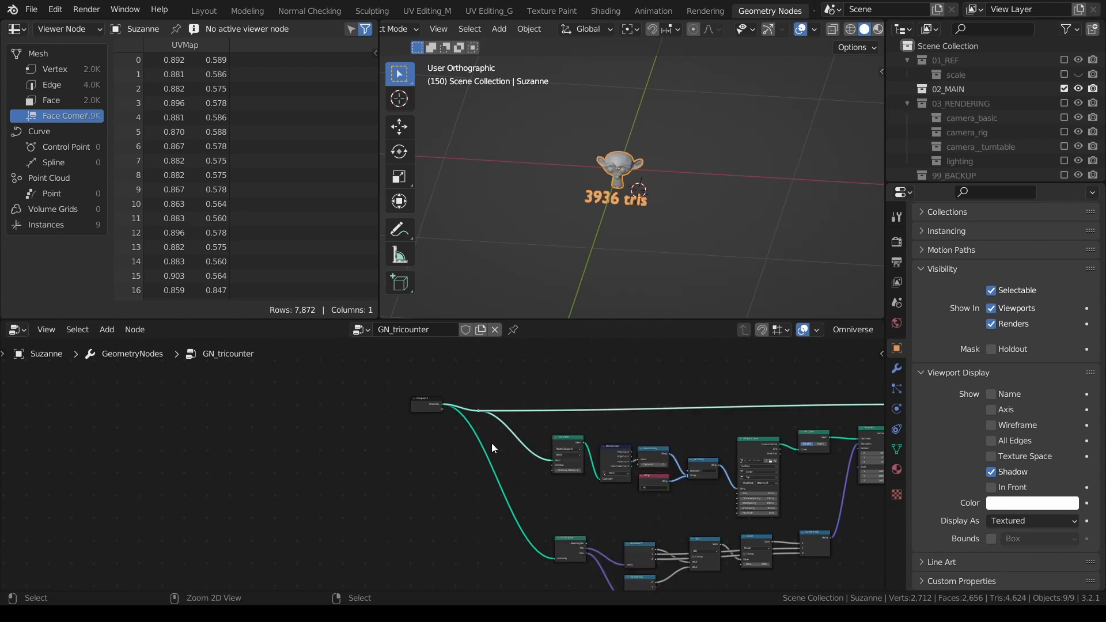
- Route the Bounding Box link through the reroute and insert a Realize Instances node between Group Input and the reroute
scroll(492, 443, up, 1)
key(shift+a)
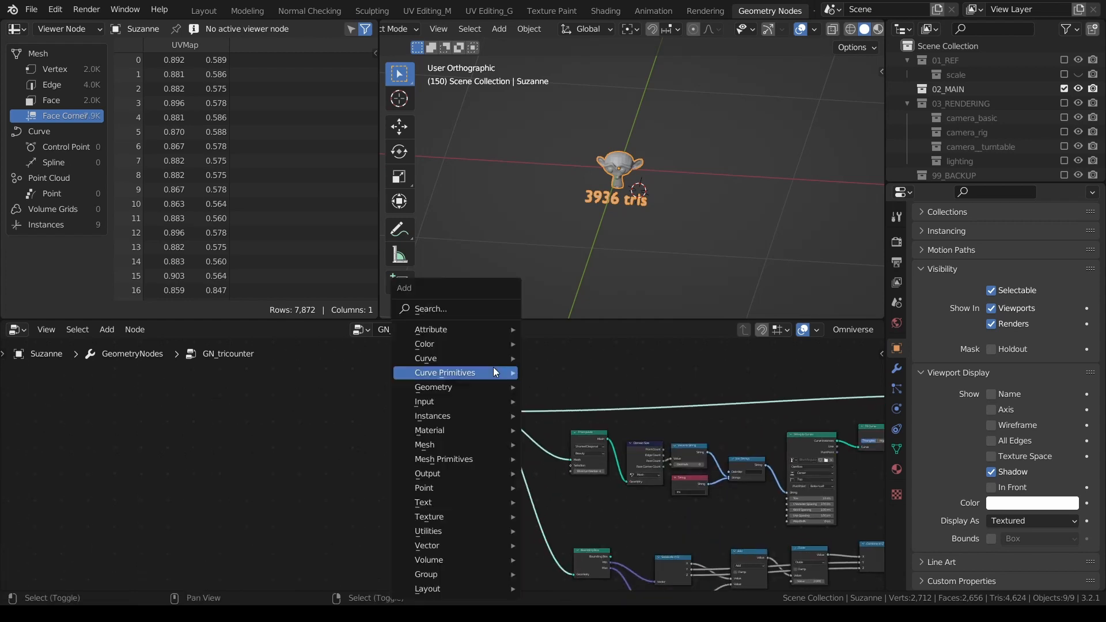
click(460, 309)
text(real)
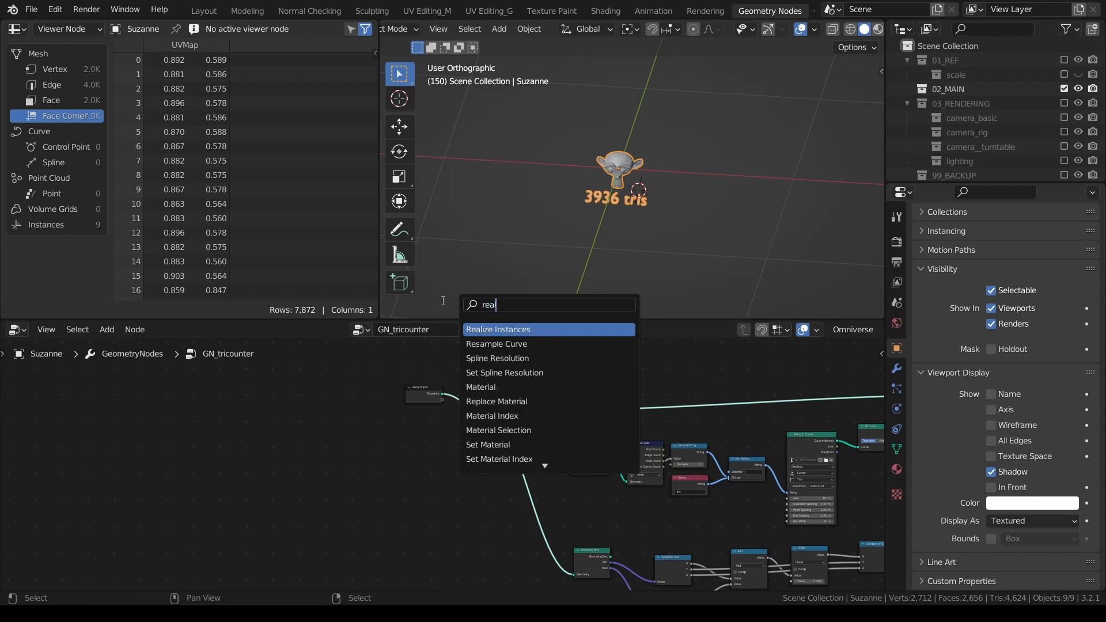
key(Return)
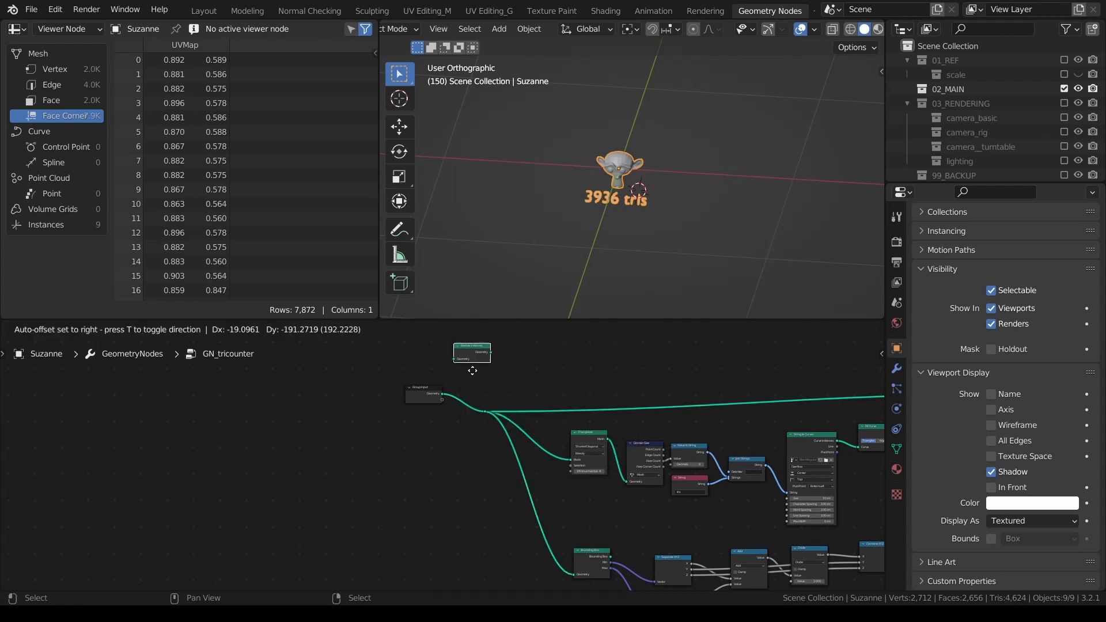
click(420, 406)
click(417, 396)
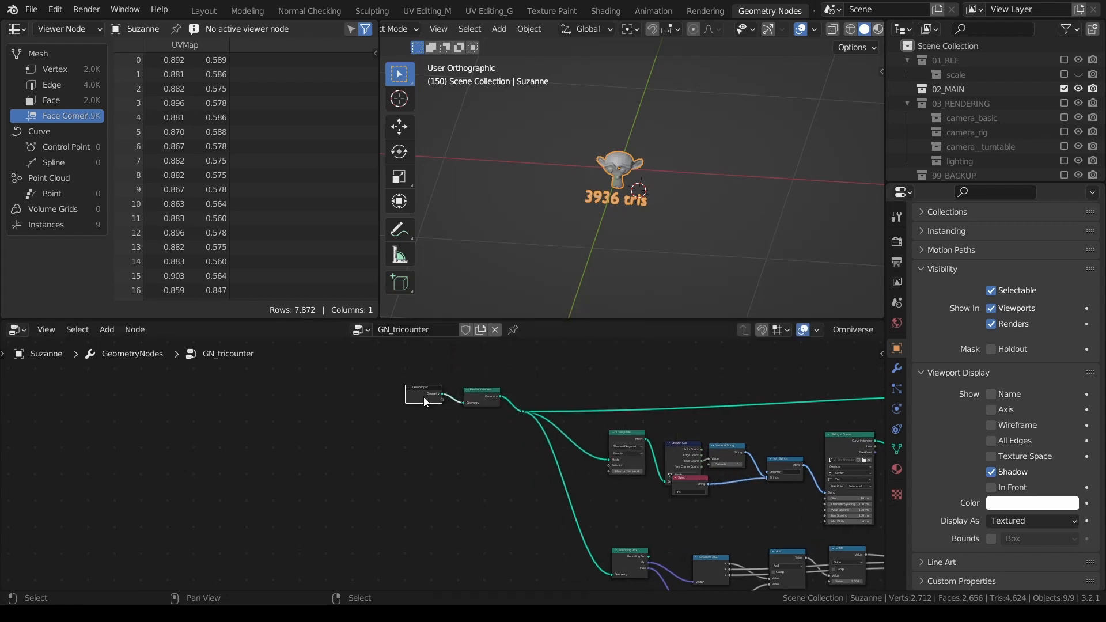
drag(423, 396, 422, 402)
click(480, 385)
key(KP_Decimal)
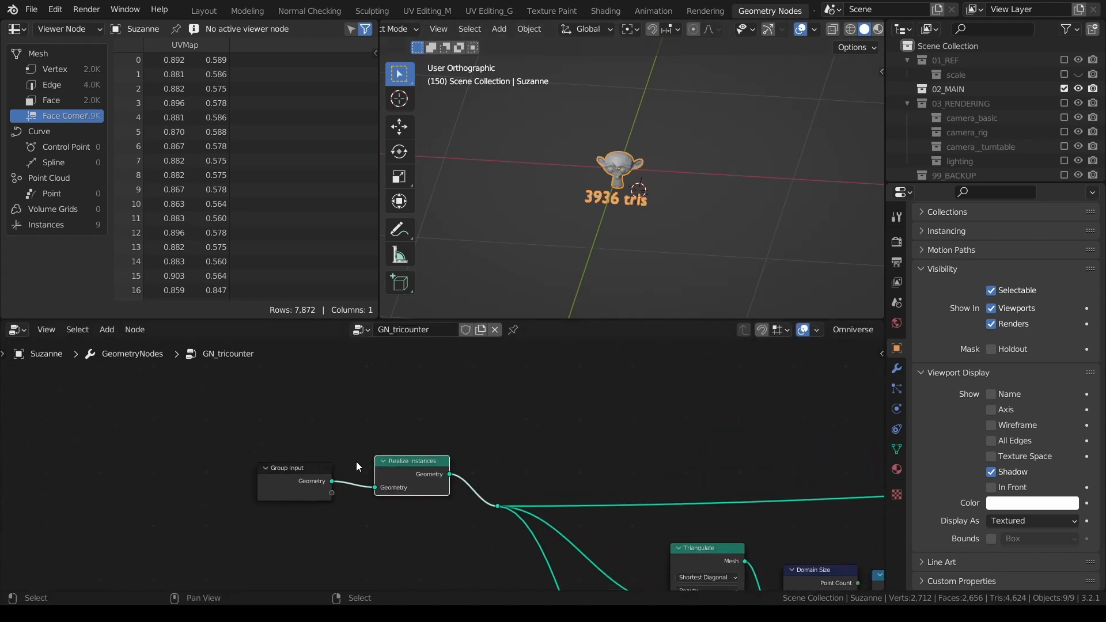
scroll(369, 455, up, 1)
middle_drag(382, 448, 243, 410)
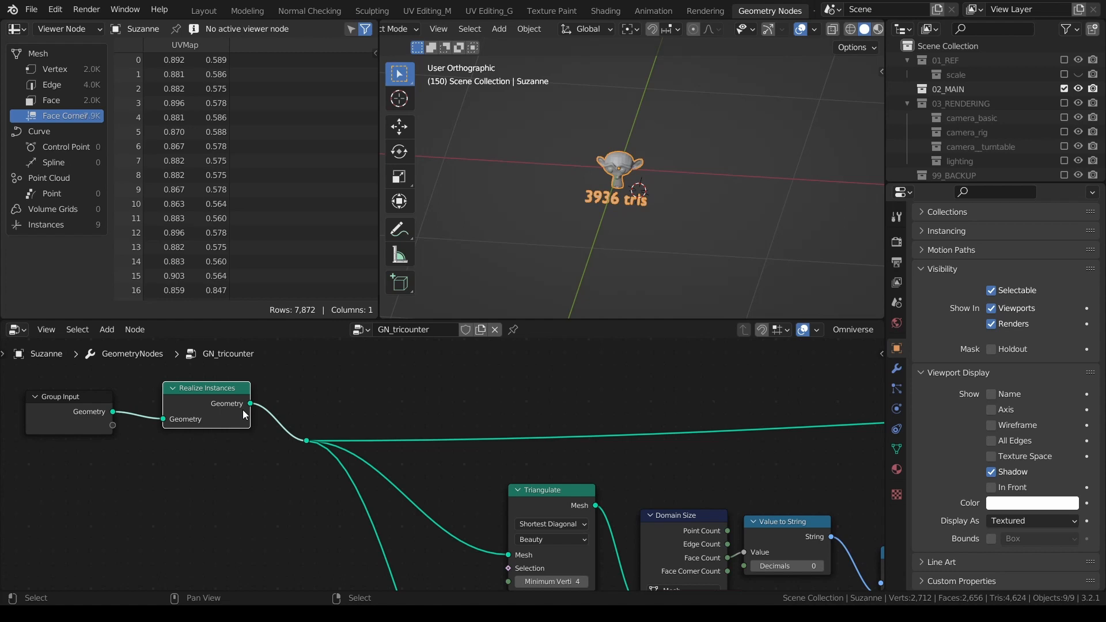
- Move the Join Geometry node slightly down and closer to the Transform node, lining it up with the long reroute link
mouse_move(219, 424)
middle_down()
mouse_move(213, 433)
mouse_move(229, 425)
middle_up()
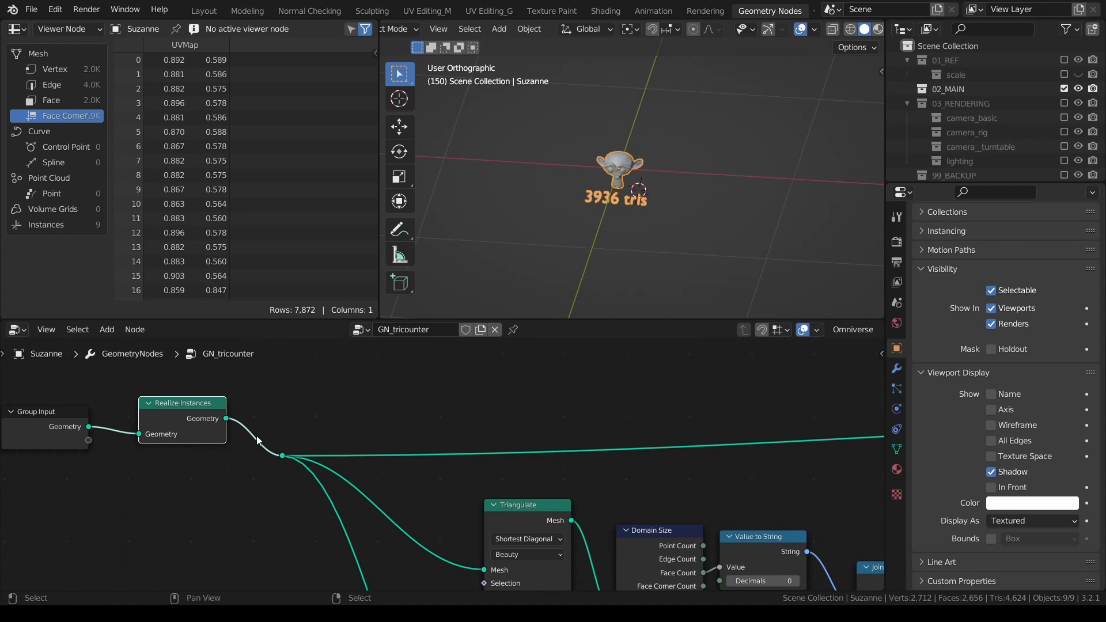
scroll(257, 438, down, 2)
middle_drag(333, 481, 237, 403)
scroll(237, 403, down, 8)
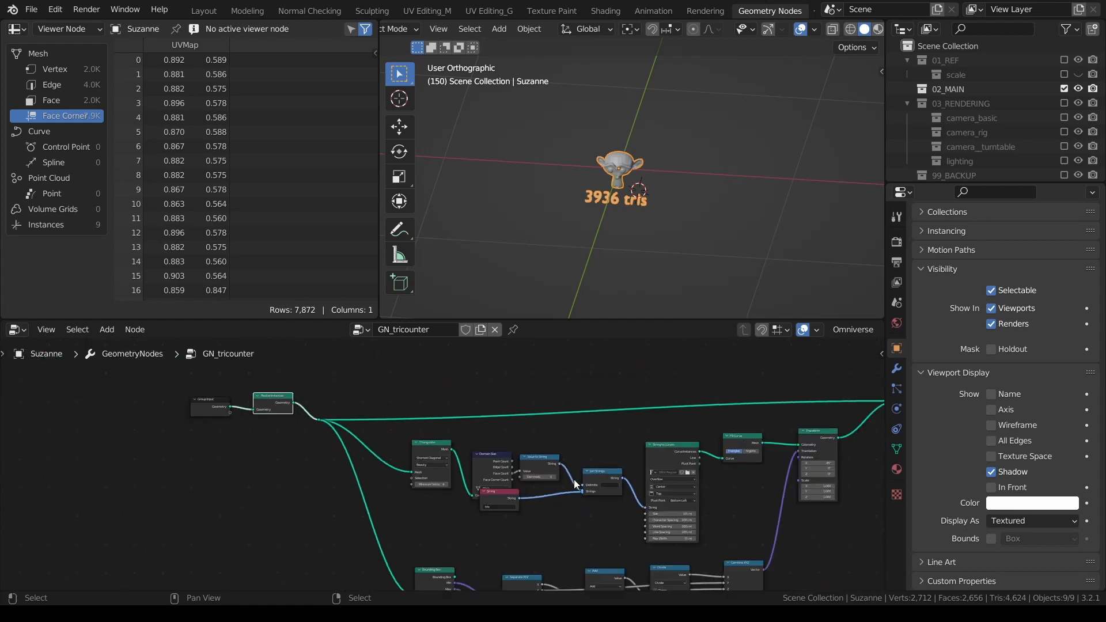
middle_drag(746, 515, 533, 430)
middle_drag(675, 427, 644, 482)
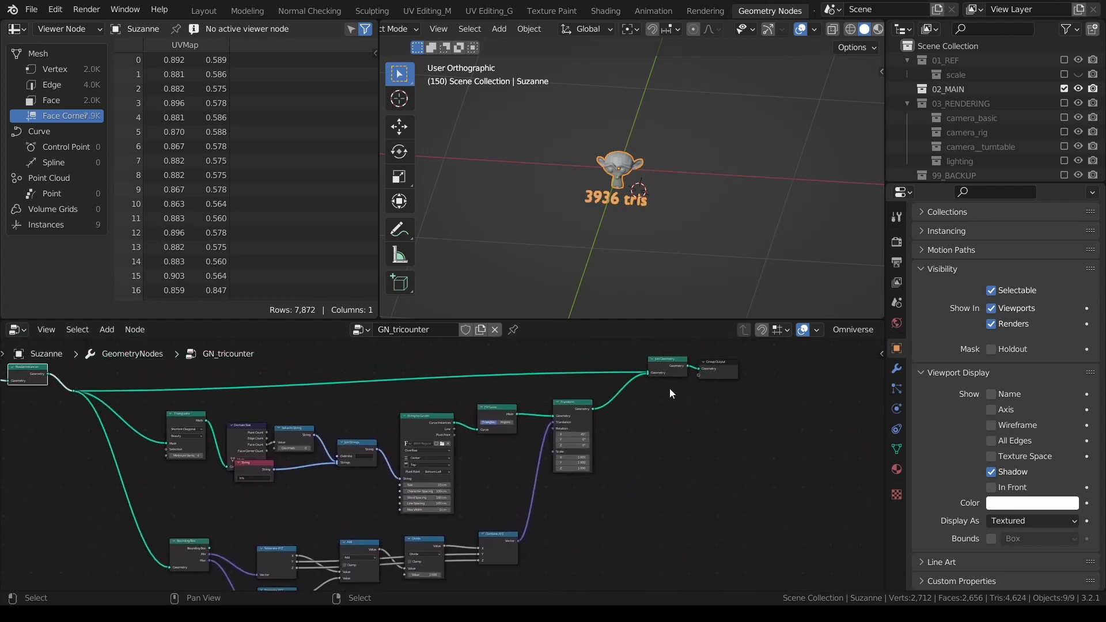
click(676, 371)
key(g)
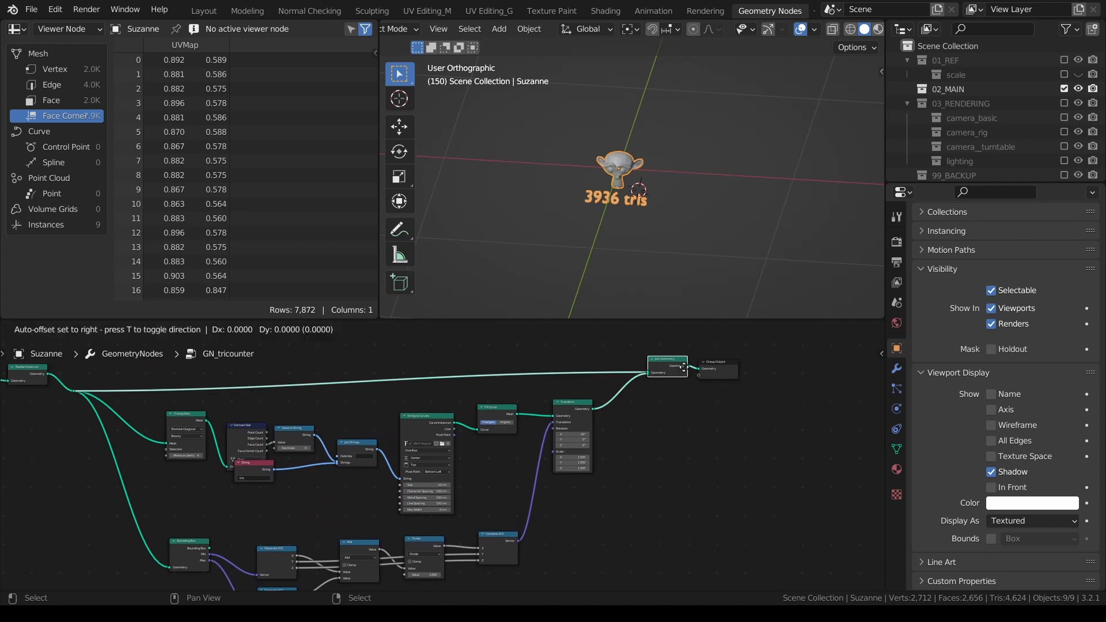
click(676, 383)
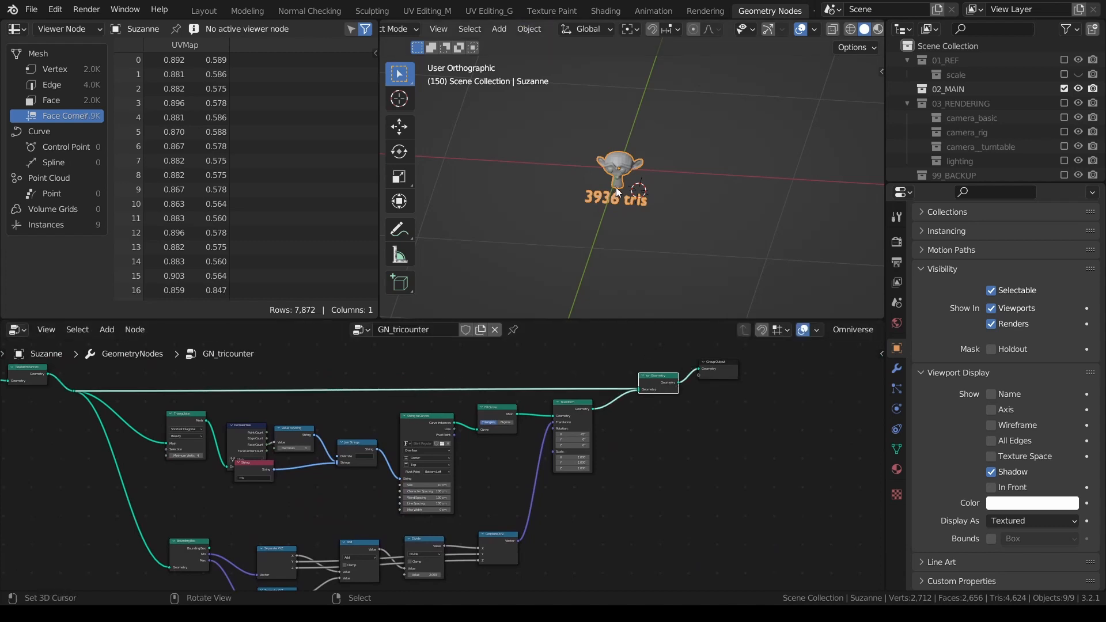
- Add an Ico Sphere mesh to the scene at the 3D cursor beside Suzanne
key(shift+a)
mouse_move(739, 126)
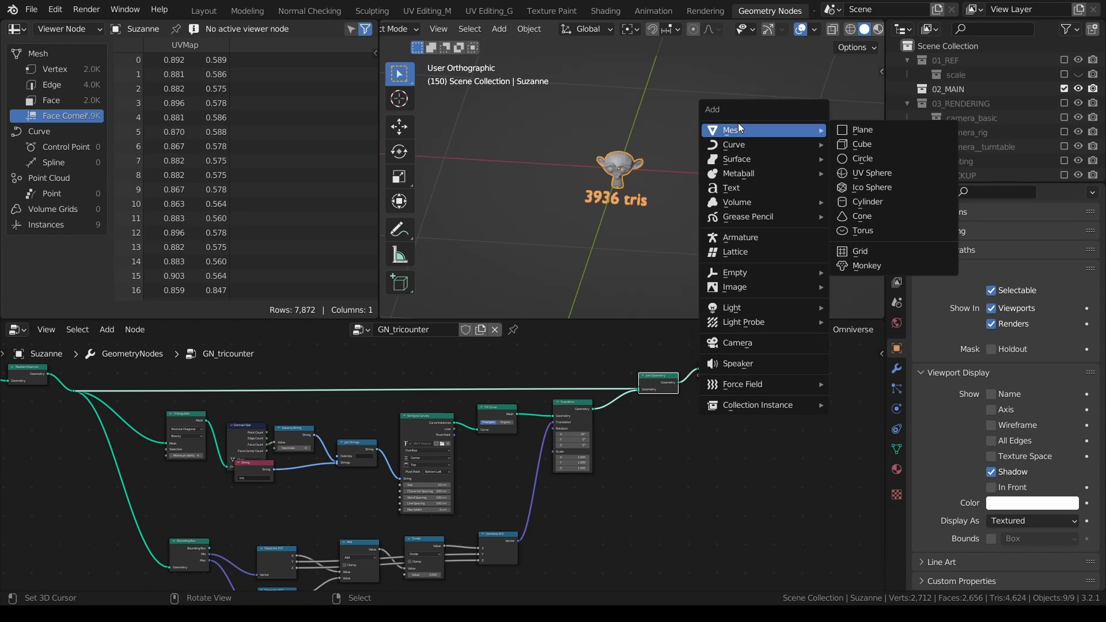
click(872, 187)
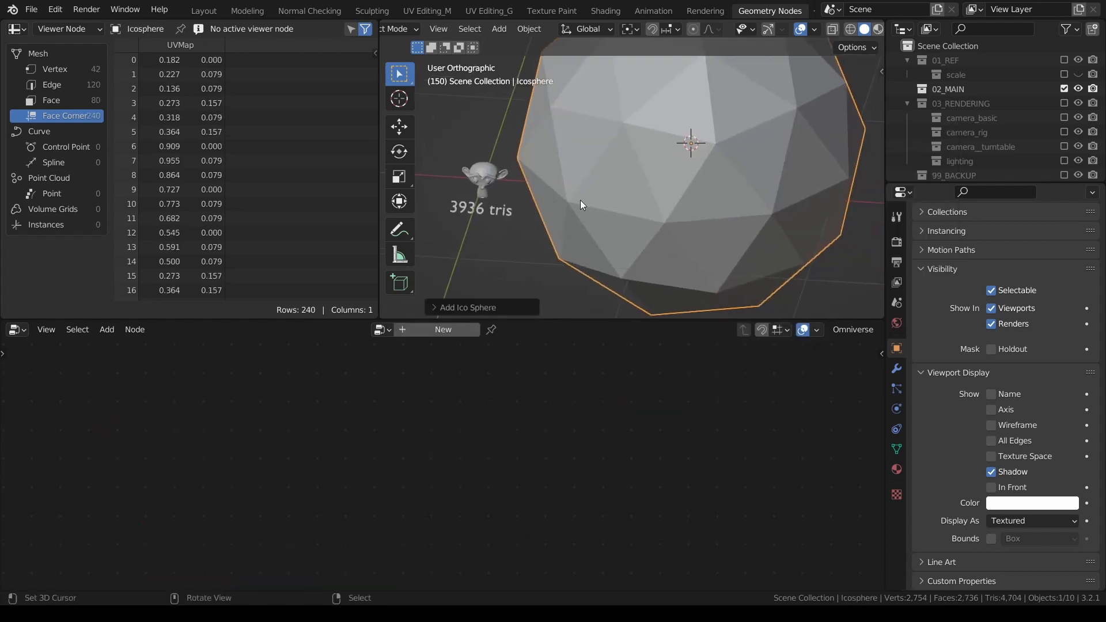
scroll(582, 201, down, 3)
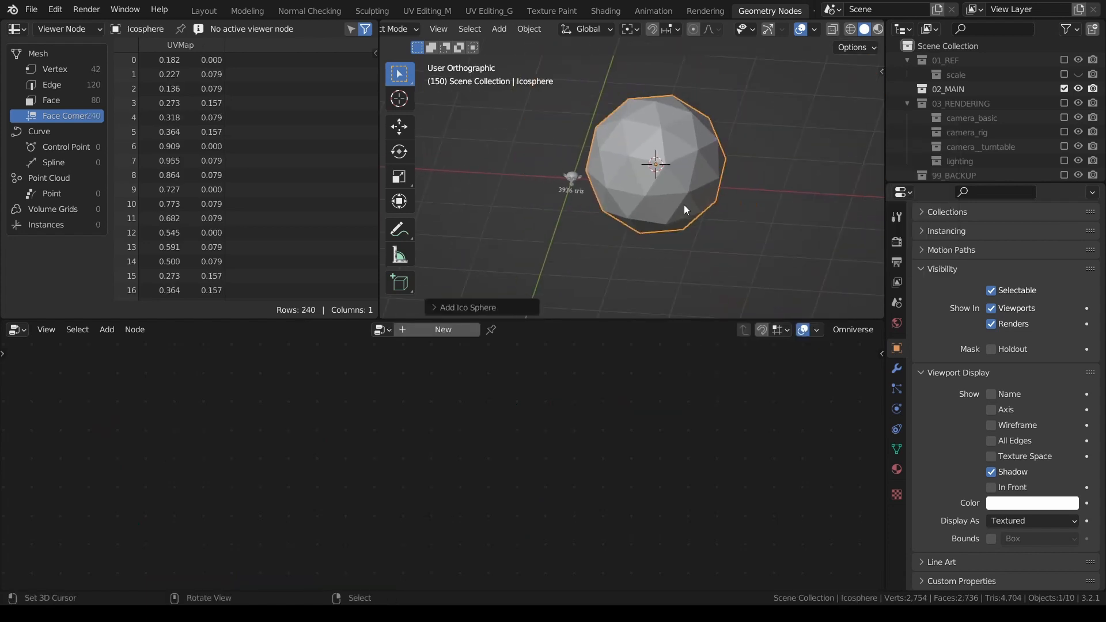
- Add a Geometry Nodes modifier to the icosphere and assign the existing GN_tricounter node group to it
click(895, 369)
click(974, 237)
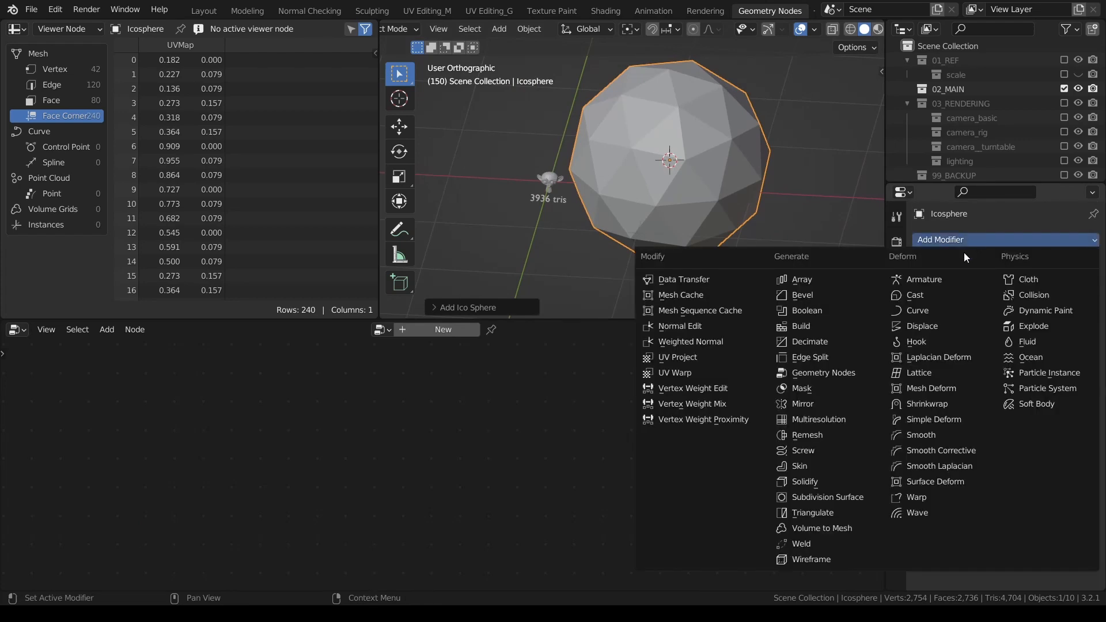
click(852, 372)
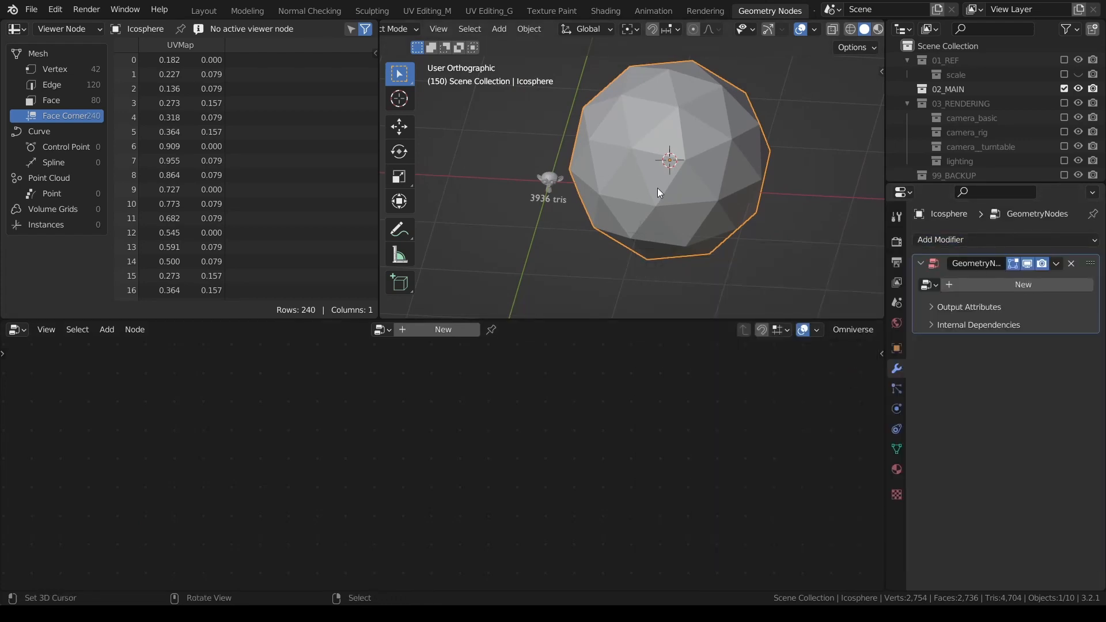
click(928, 285)
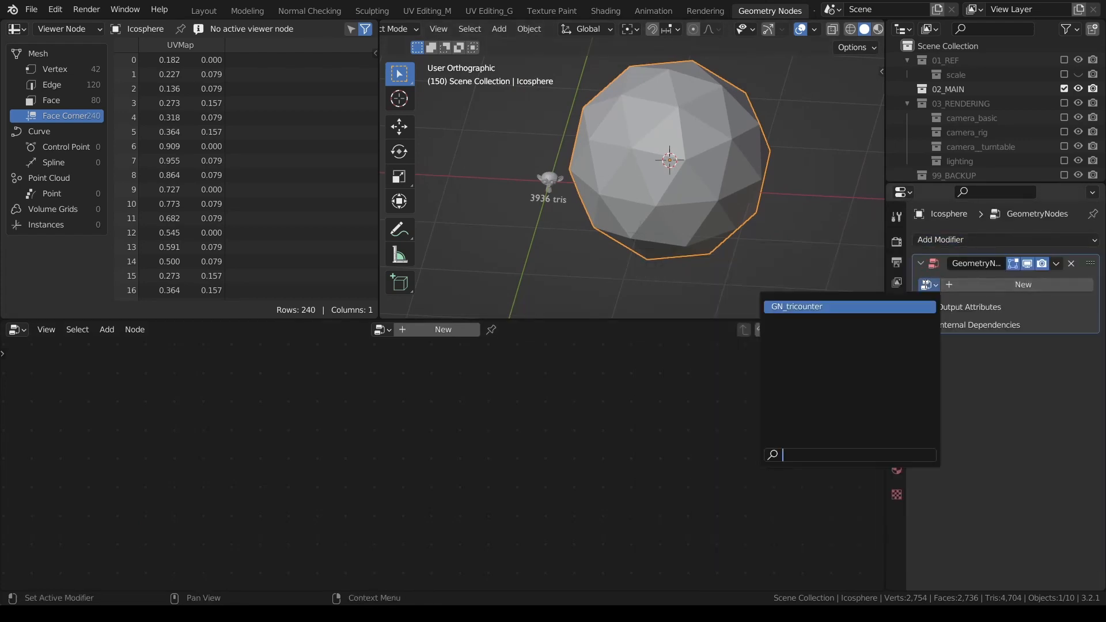
click(818, 311)
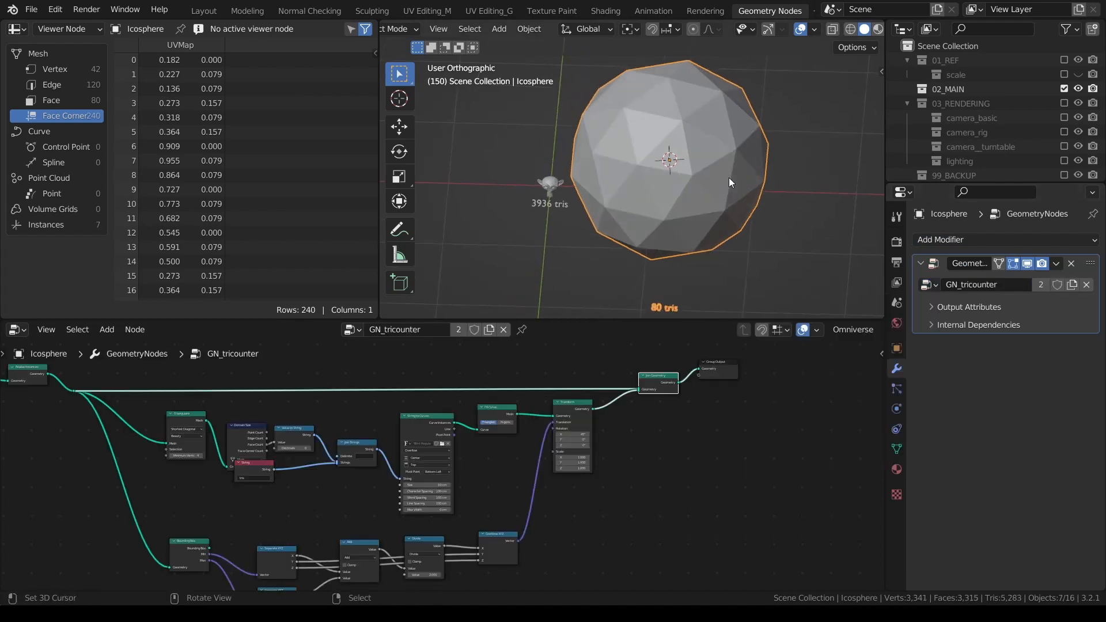
- Examine the icosphere's triangle-count label from several angles and compare it with the Edit Mode mesh statistics
scroll(728, 177, down, 2)
scroll(729, 173, up, 2)
middle_drag(722, 160, 668, 292)
scroll(639, 277, up, 1)
scroll(642, 271, down, 3)
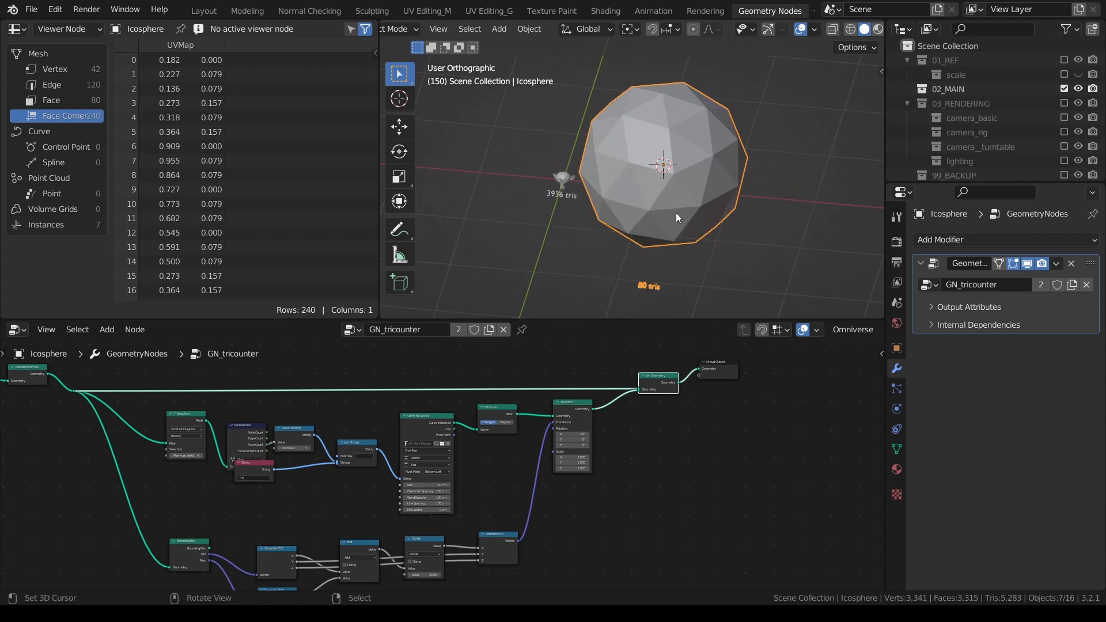
middle_drag(676, 214, 701, 217)
key(Tab)
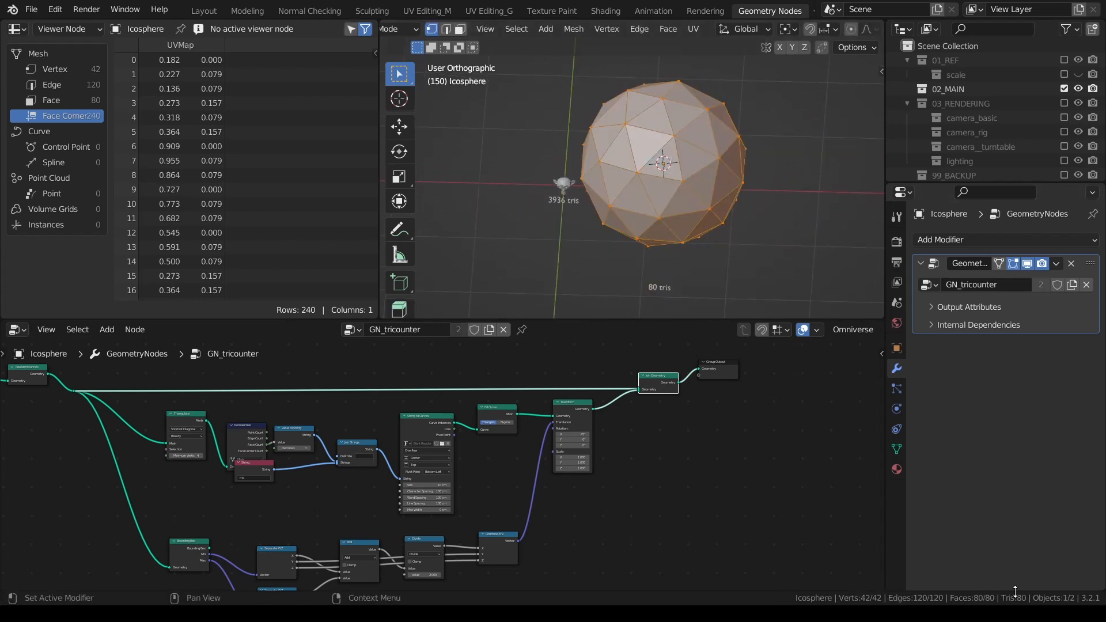
key(Tab)
middle_drag(691, 271, 606, 229)
- In Edit Mode, duplicate the icosphere's mesh and place the copy about 151 cm from the original, mainly along X
key(Tab)
key(shift+d)
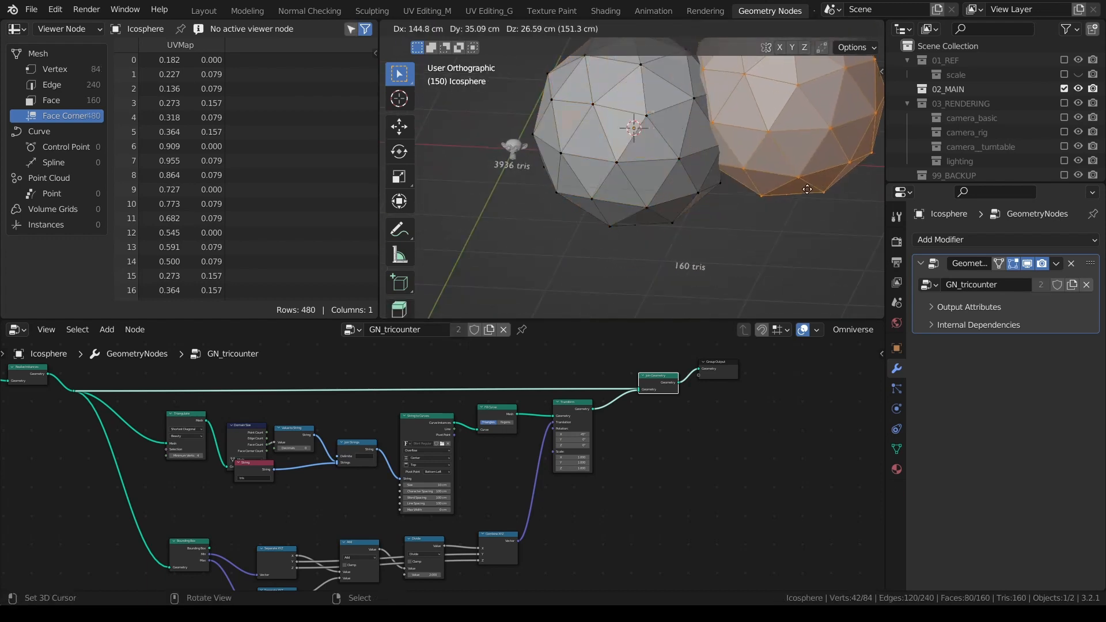
click(807, 189)
- Duplicate the copied sphere again, scale the new one down, place it apart below the other two, and return to Object Mode
scroll(803, 191, down, 2)
middle_drag(727, 182, 763, 217)
key(shift+d)
click(766, 240)
key(s)
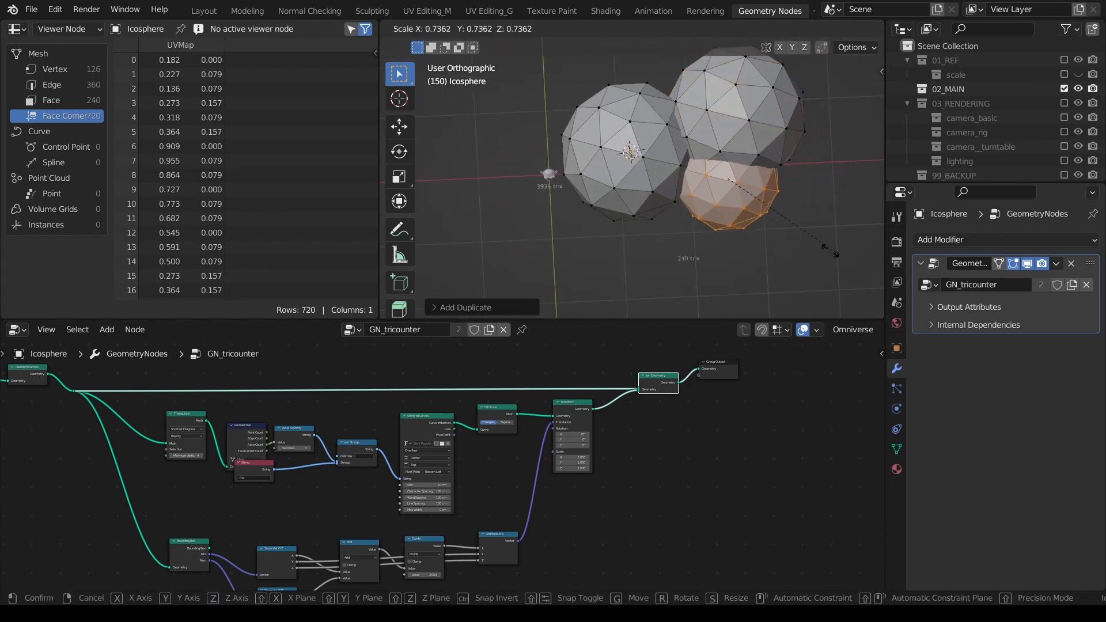
click(777, 215)
key(g)
click(783, 283)
scroll(787, 227, down, 4)
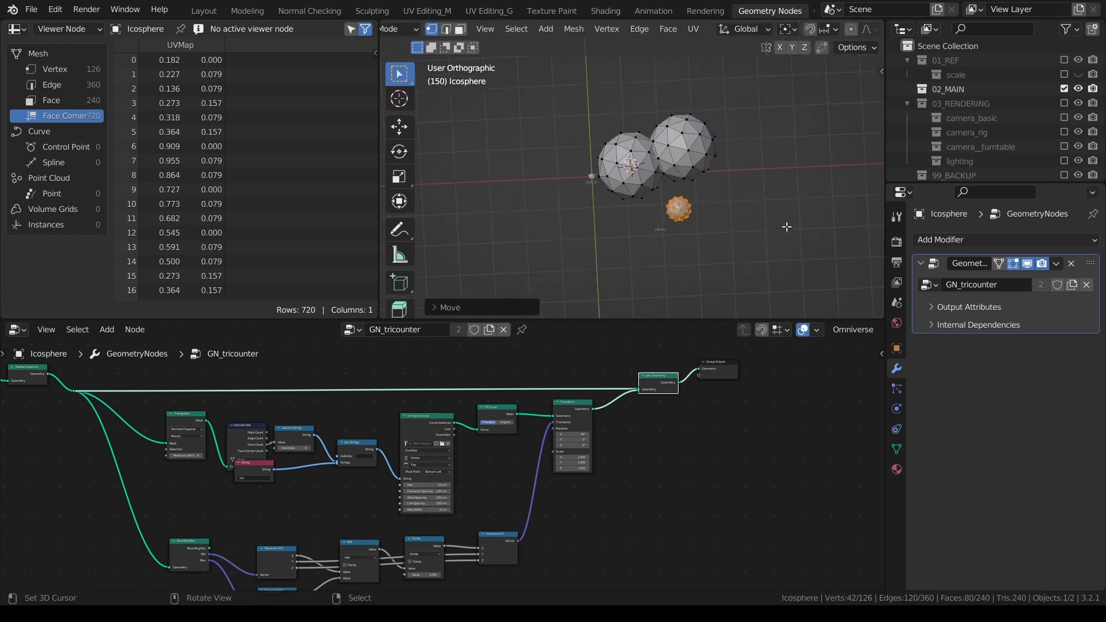
key(Tab)
- Enable the Box bounds display for the icosphere object to show its bounding box around the spheres and label
middle_drag(724, 196, 773, 155)
scroll(716, 192, up, 3)
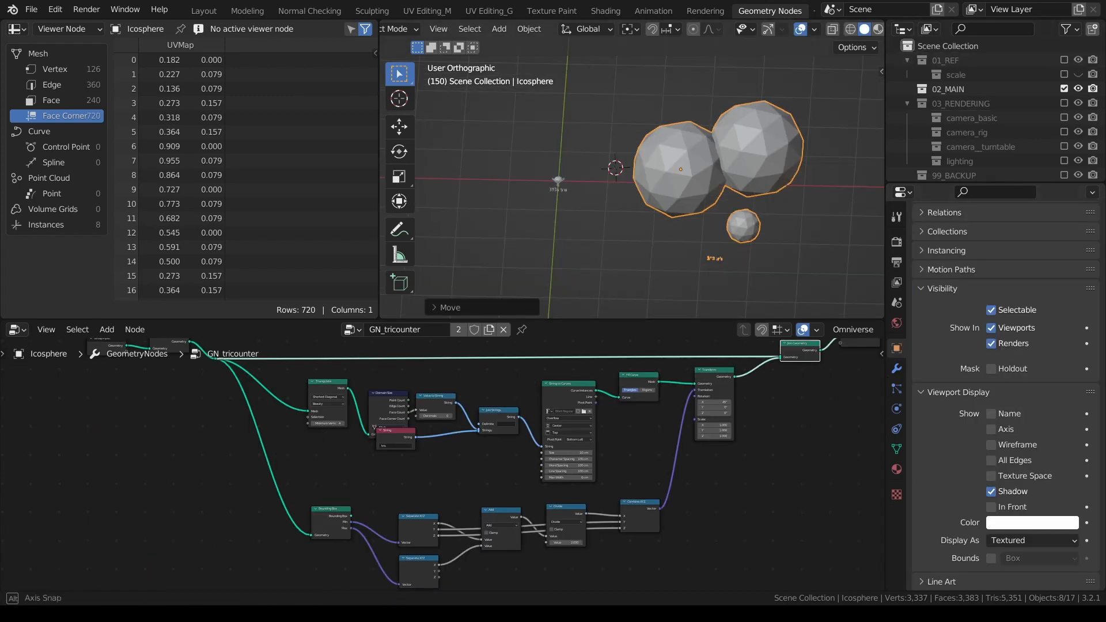
click(991, 559)
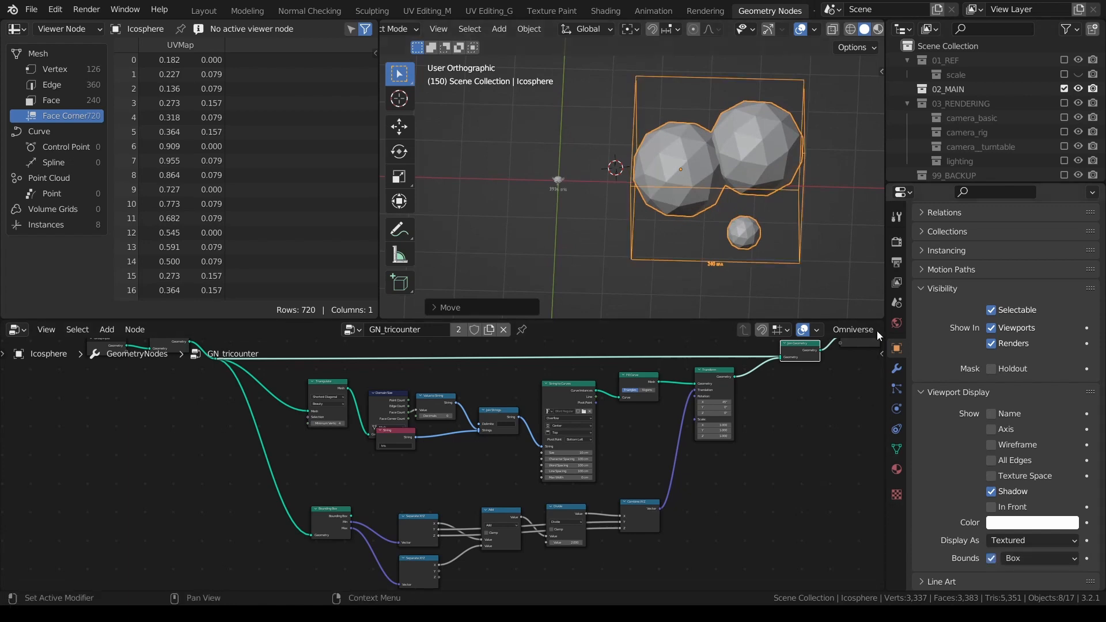
middle_drag(714, 261, 570, 184)
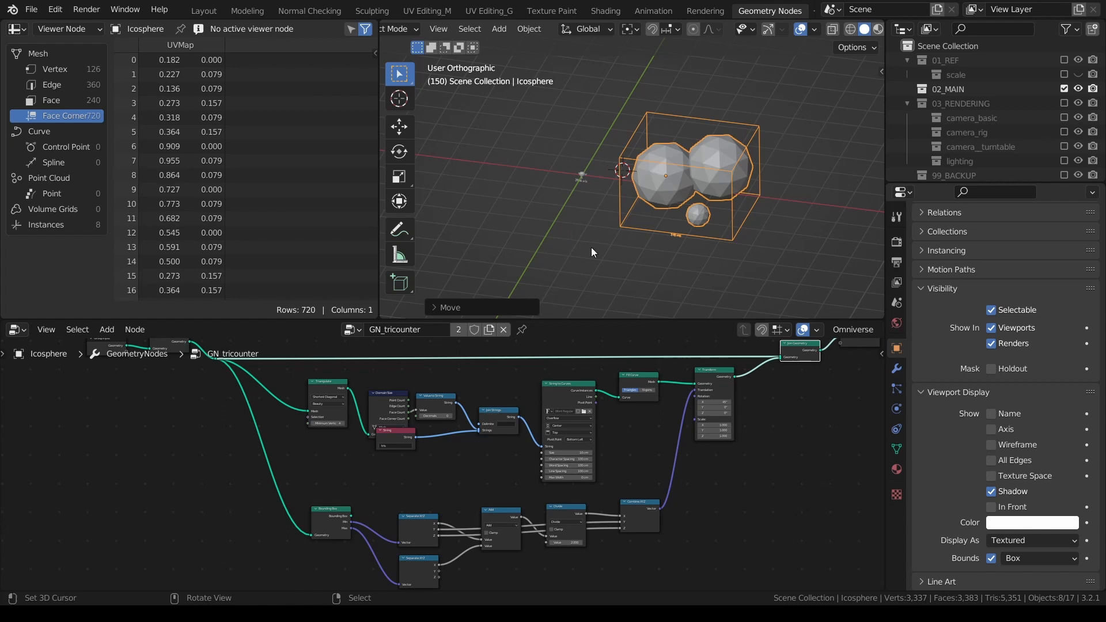
scroll(433, 459, down, 2)
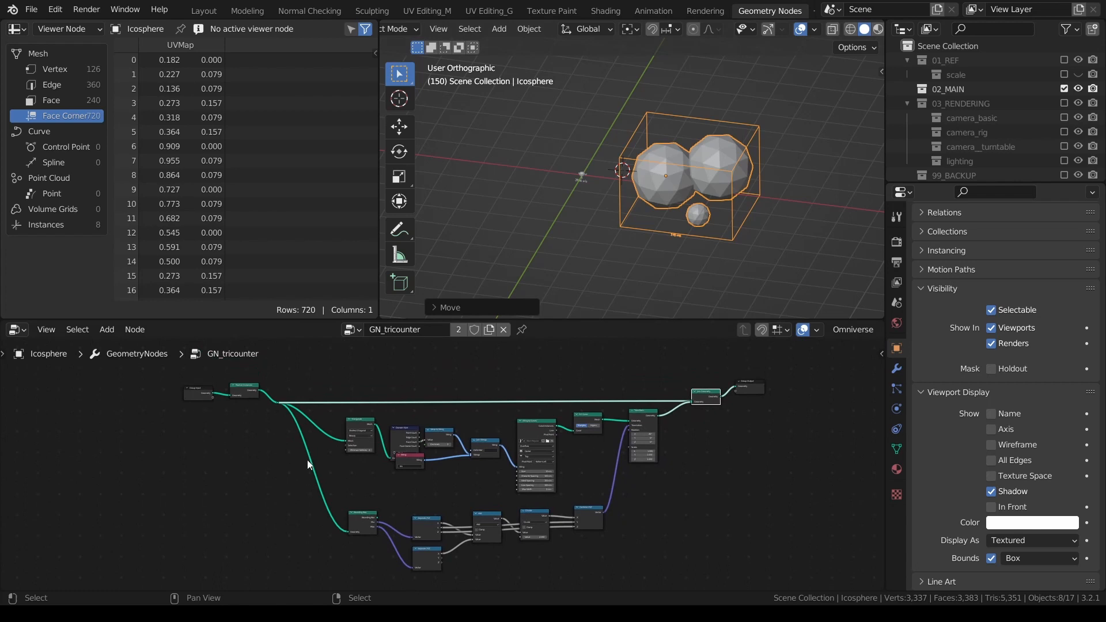
click(402, 462)
scroll(414, 463, up, 5)
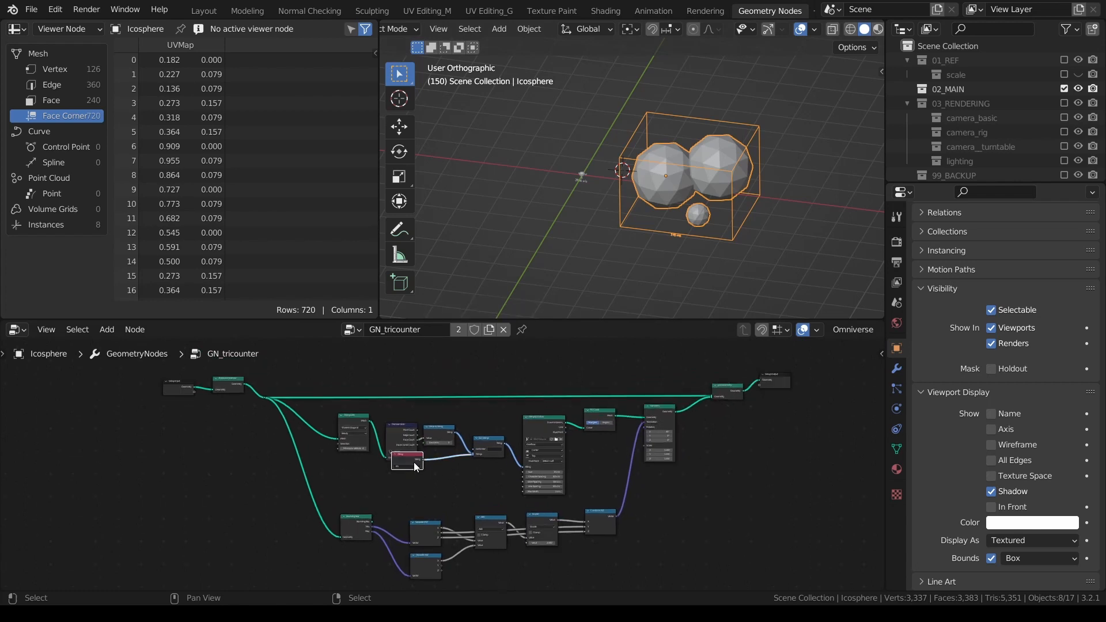
middle_drag(651, 400, 509, 412)
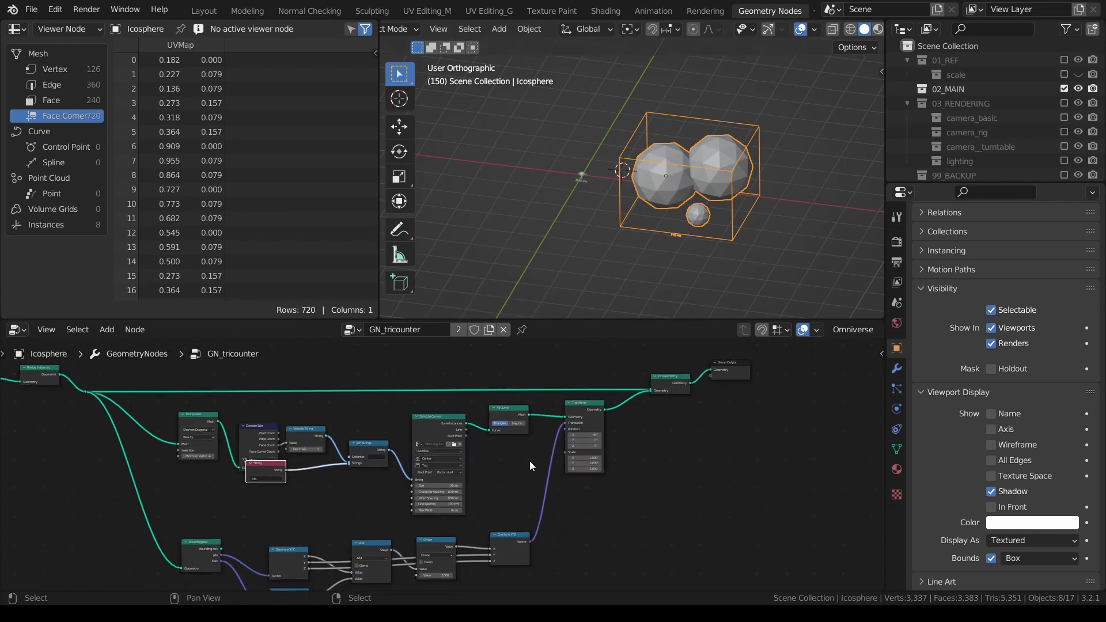
scroll(530, 461, down, 1)
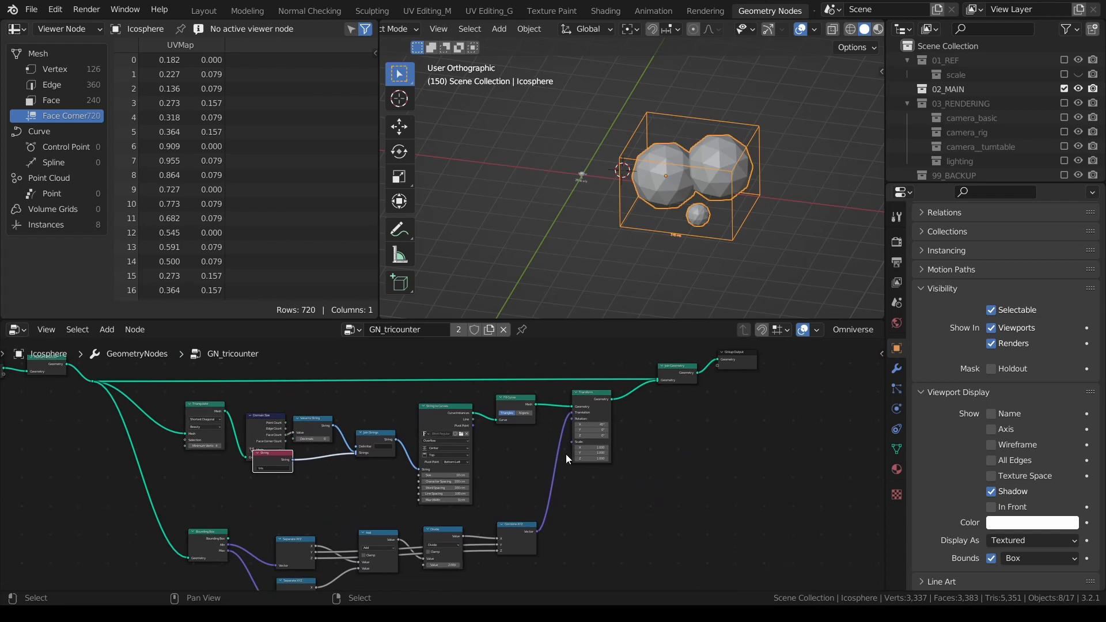